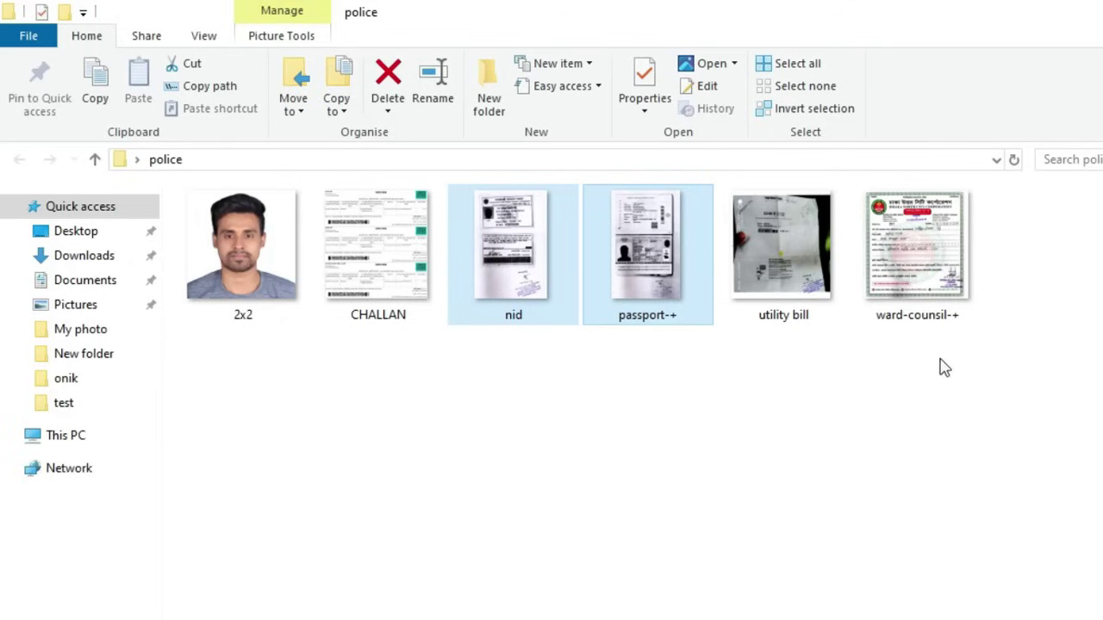
Step: Enlarge the police folder's scans to bigger thumbnails and select the CHALLAN image
click(938, 288)
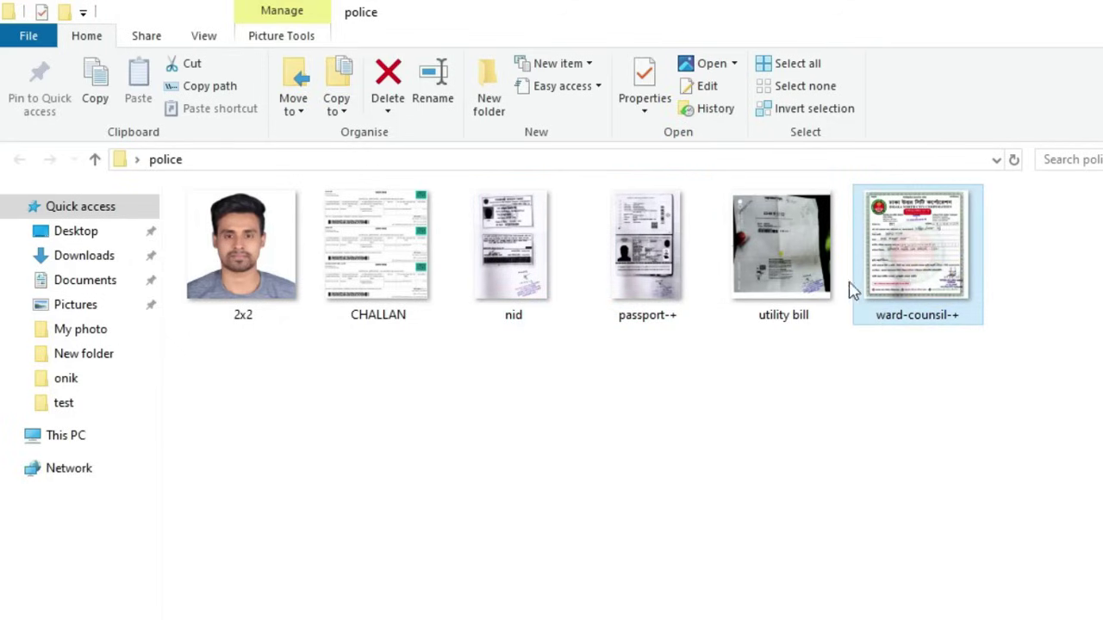
mouse_move(807, 264)
ctrl+scroll(455, 357, up, 1)
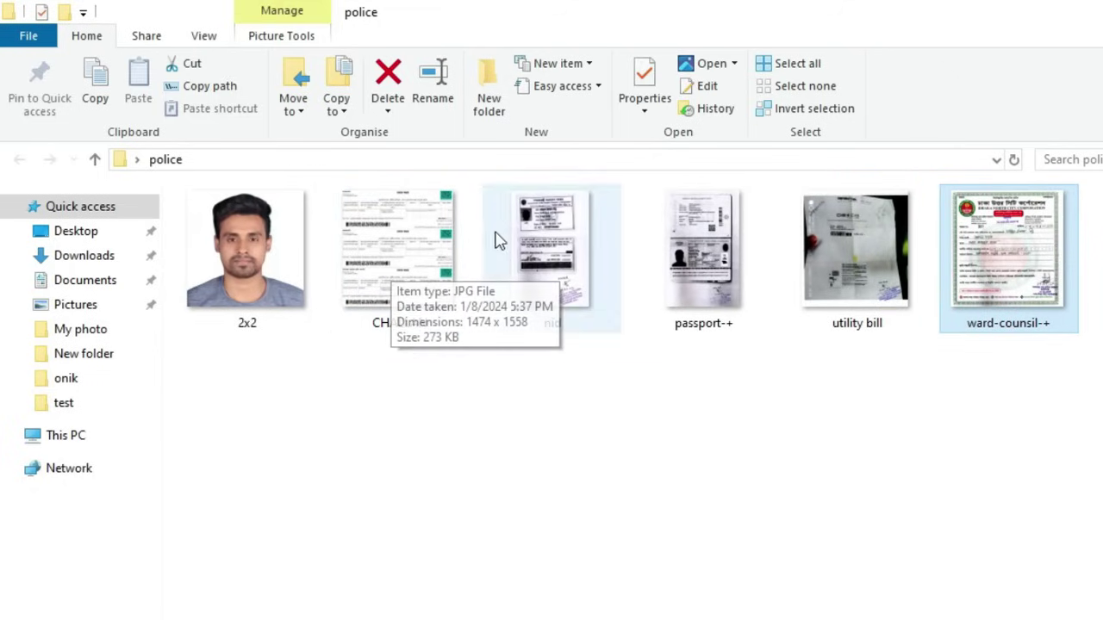
ctrl+scroll(451, 406, up, 1)
click(476, 325)
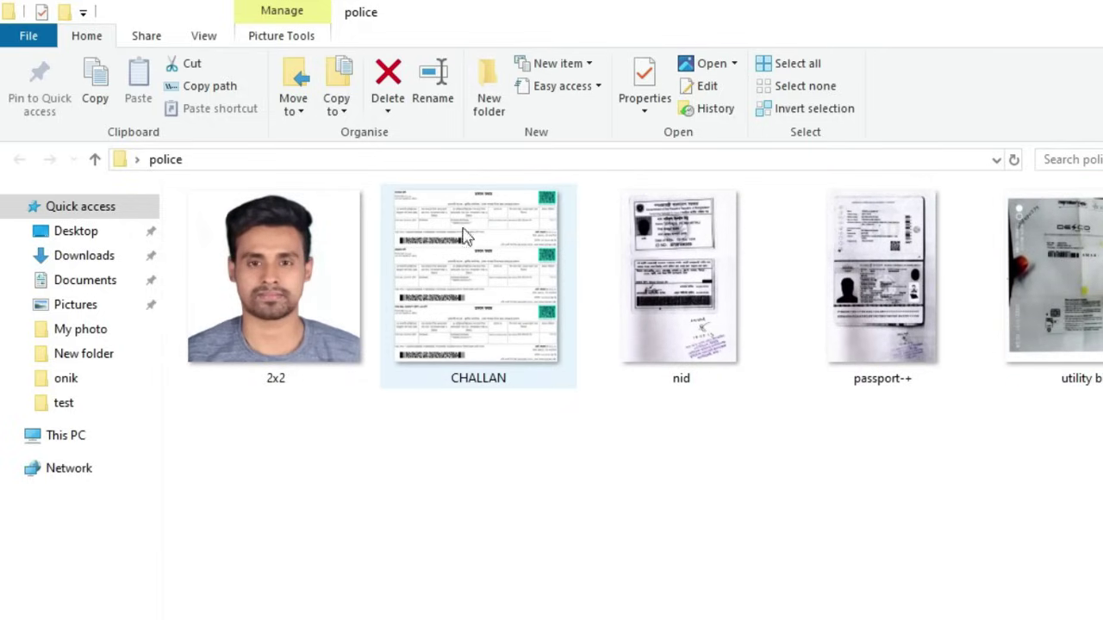
click(496, 286)
double_click(492, 283)
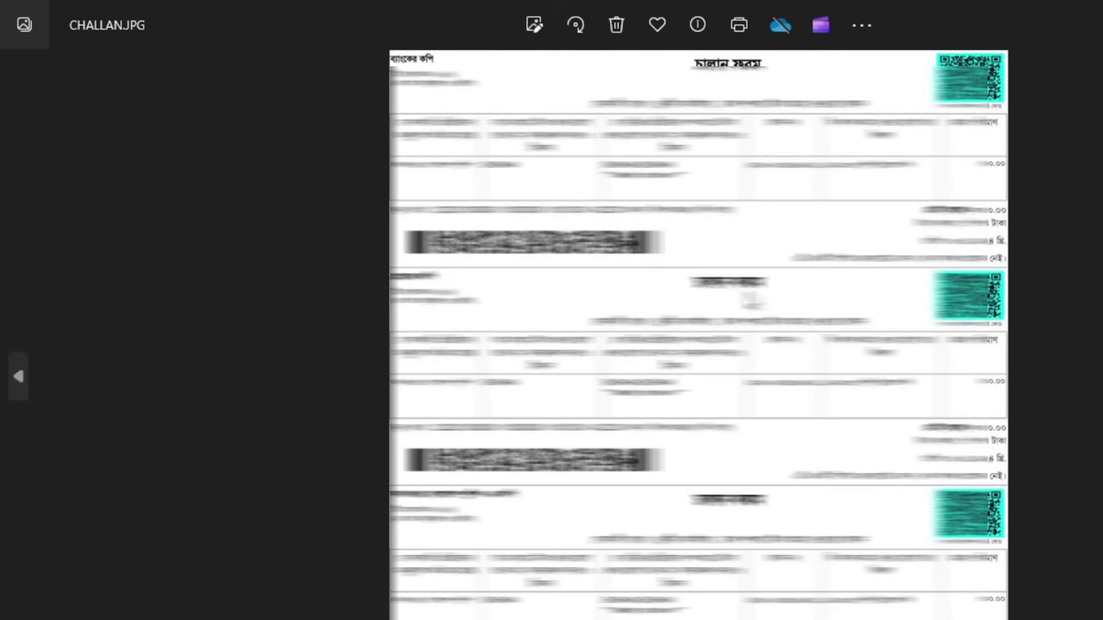
key(alt+F4)
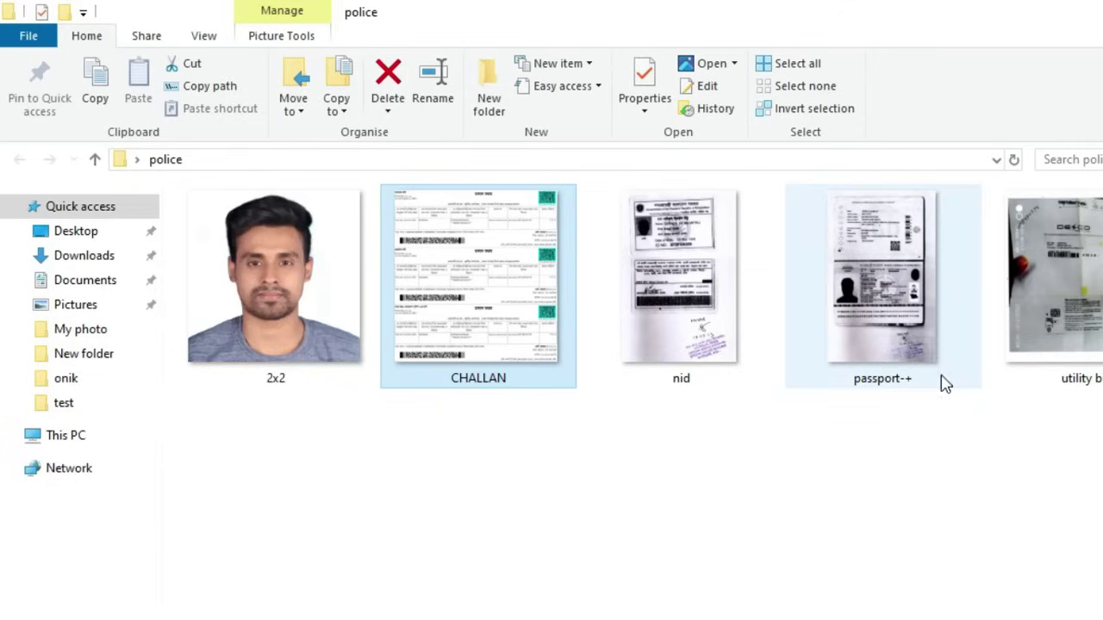
click(718, 351)
double_click(718, 352)
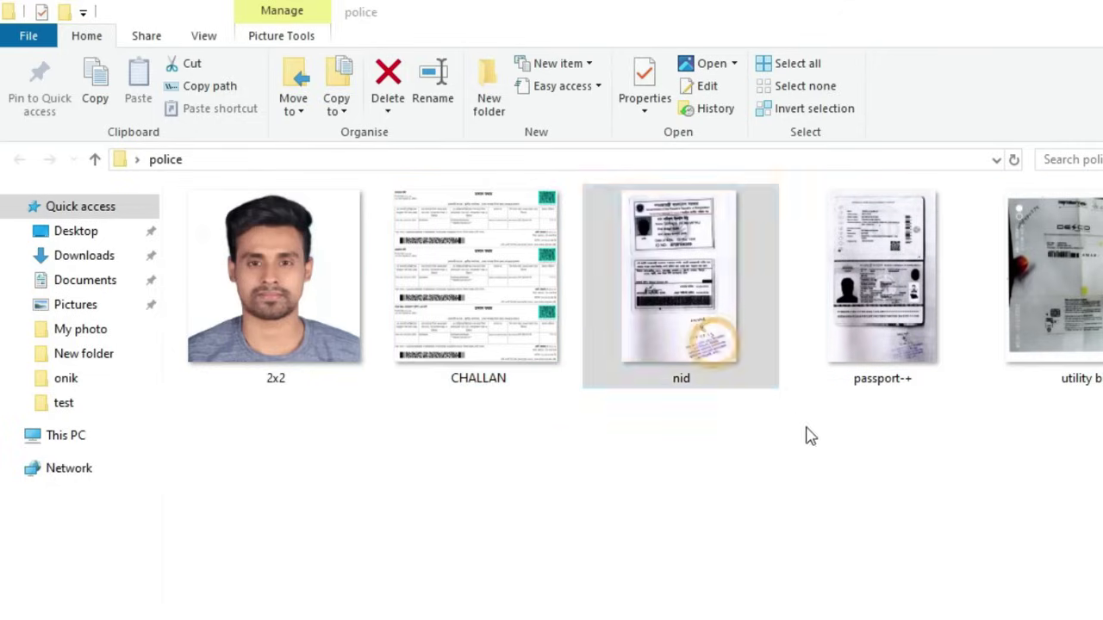
scroll(879, 488, up, 3)
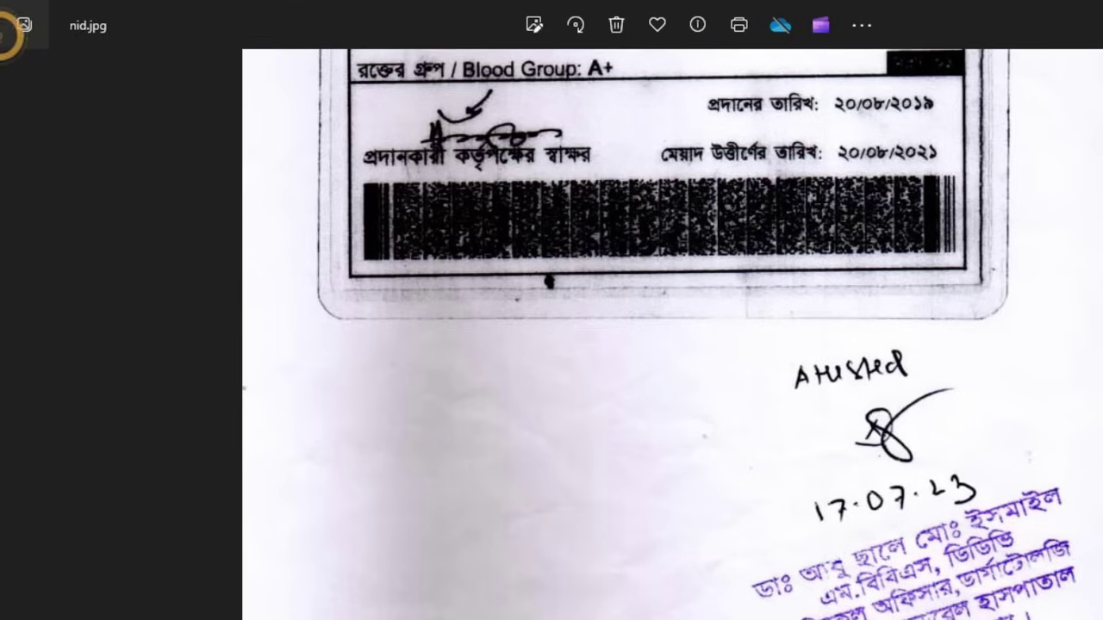
key(alt+F4)
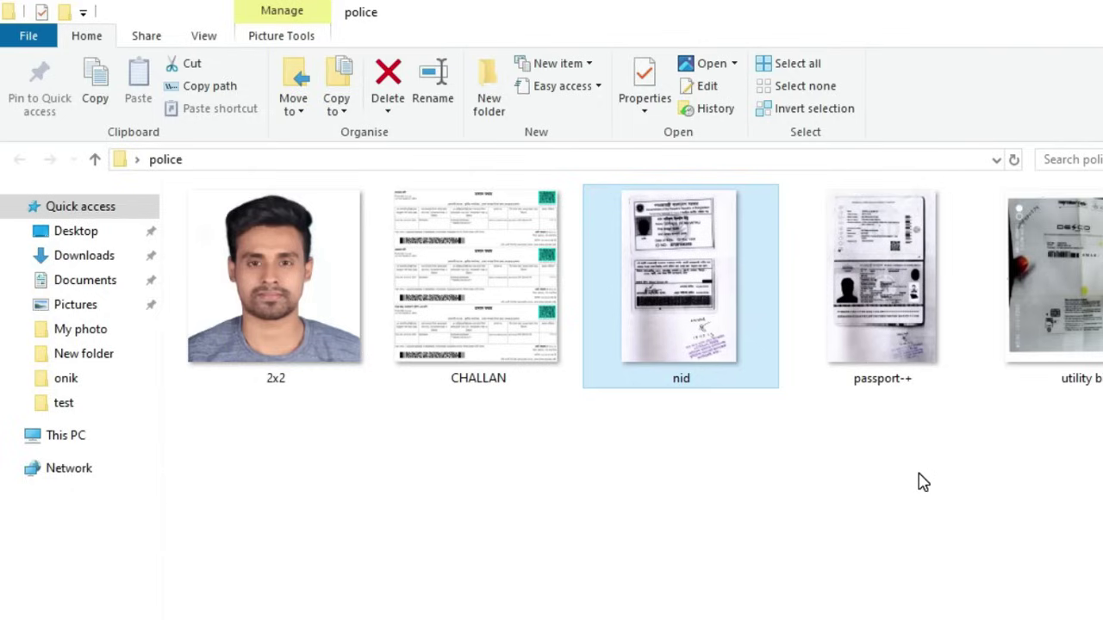
Step: Marquee-select several document scans in the police folder, then clear the selection
drag(1099, 486, 380, 377)
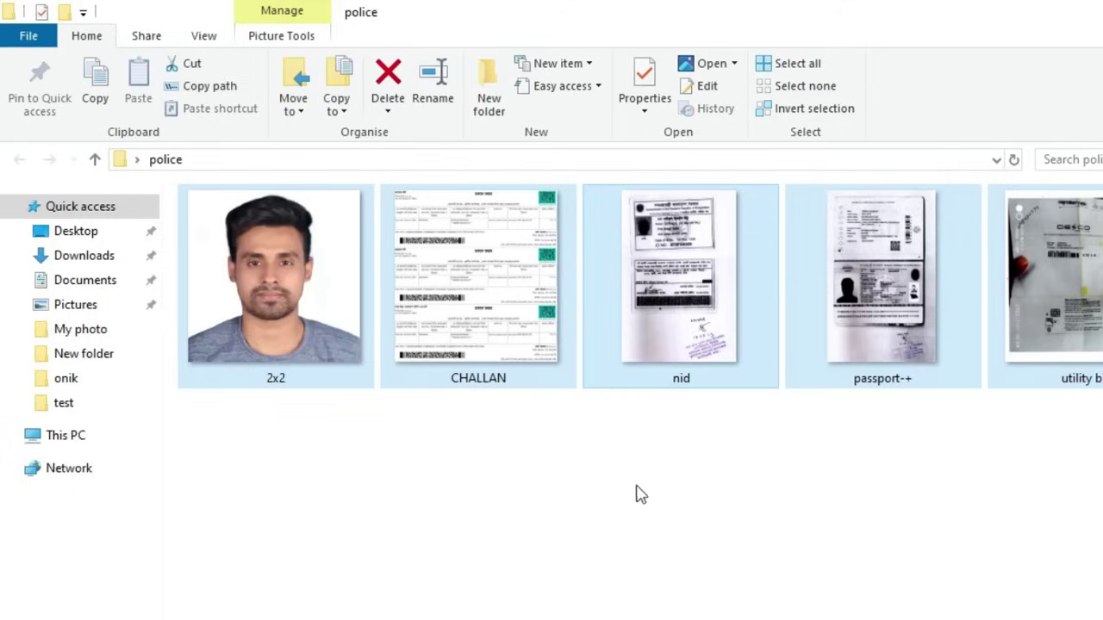
click(652, 497)
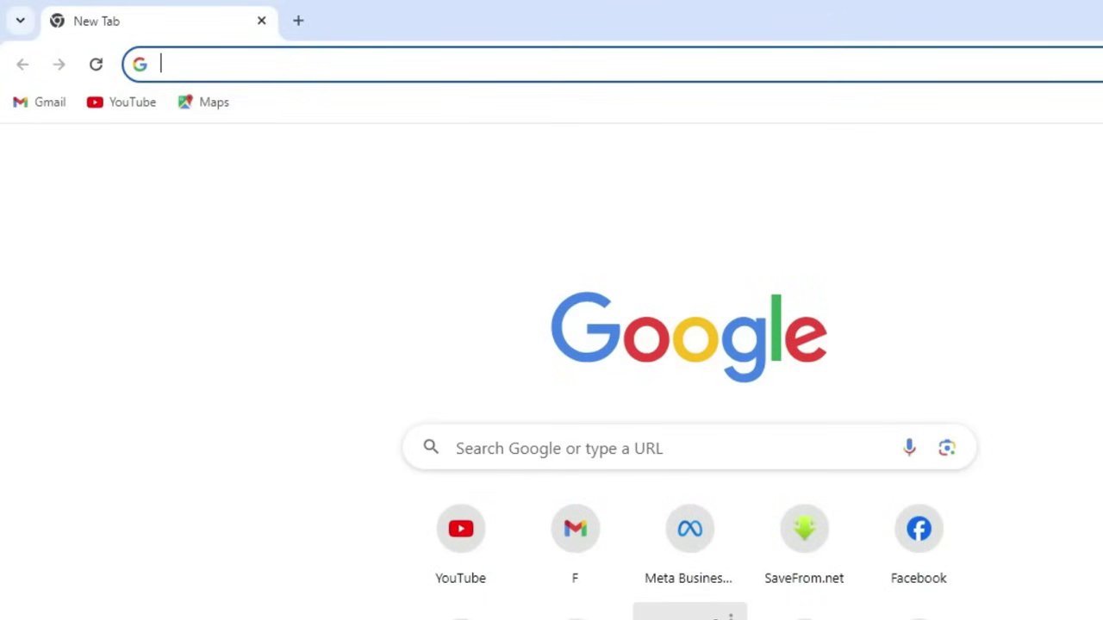
Step: Load pcc.police.gov.bd and scroll through the home page's certificate requirements
text(pcc)
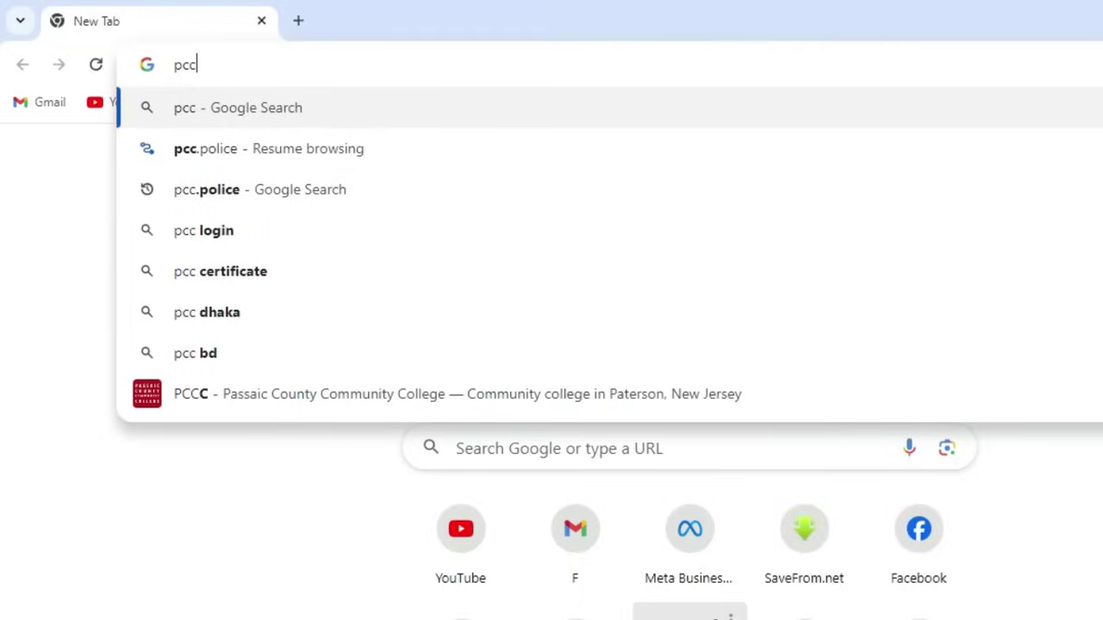
text(.police)
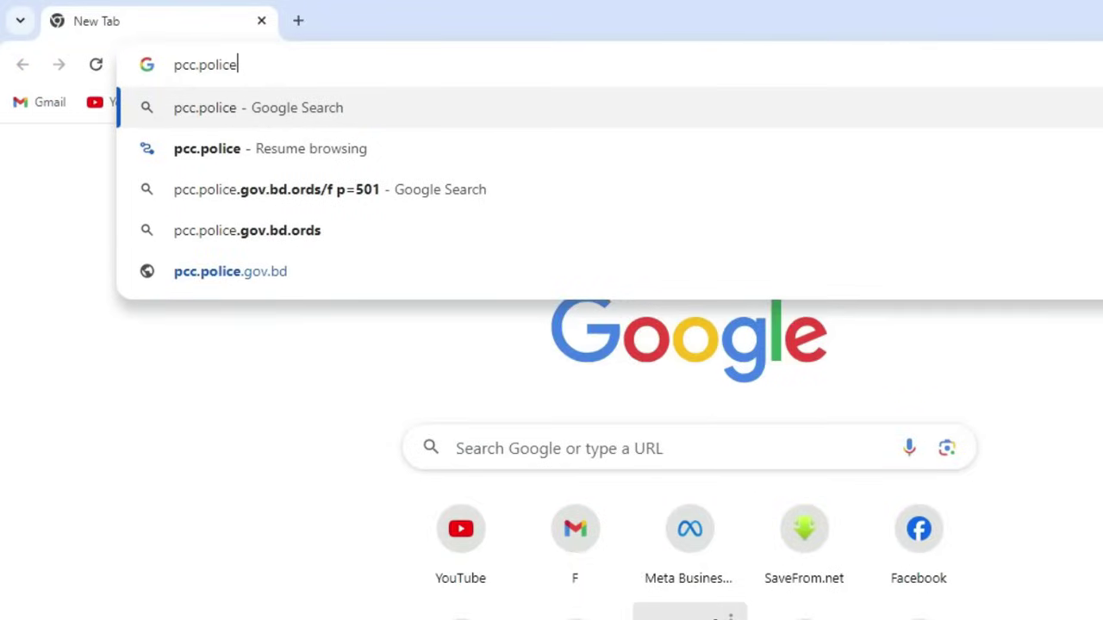
text(.gov.bd)
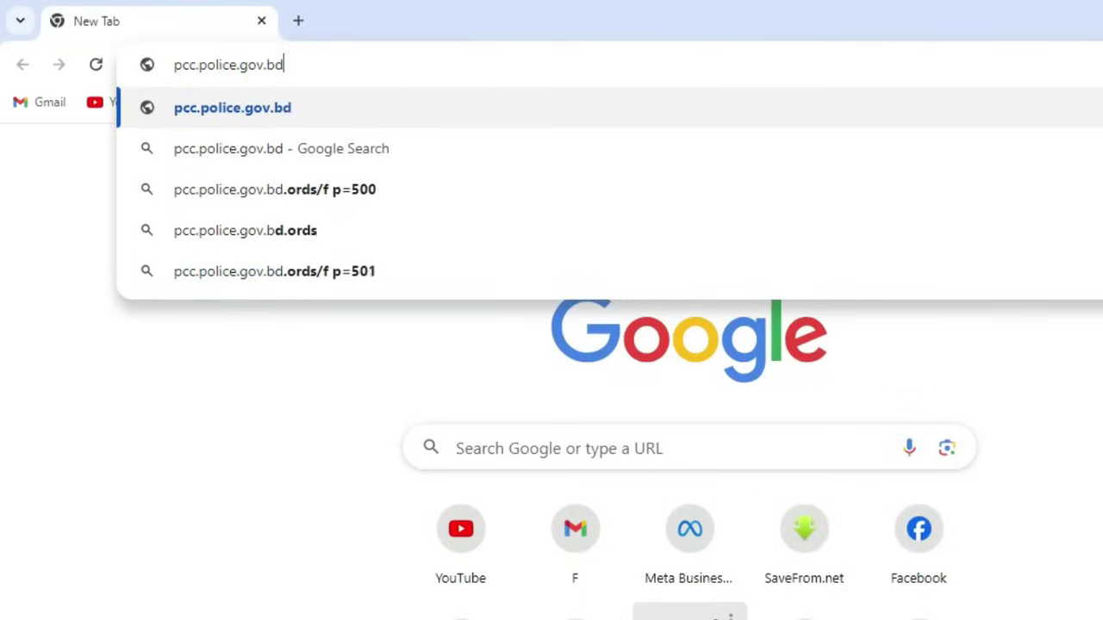
key(Return)
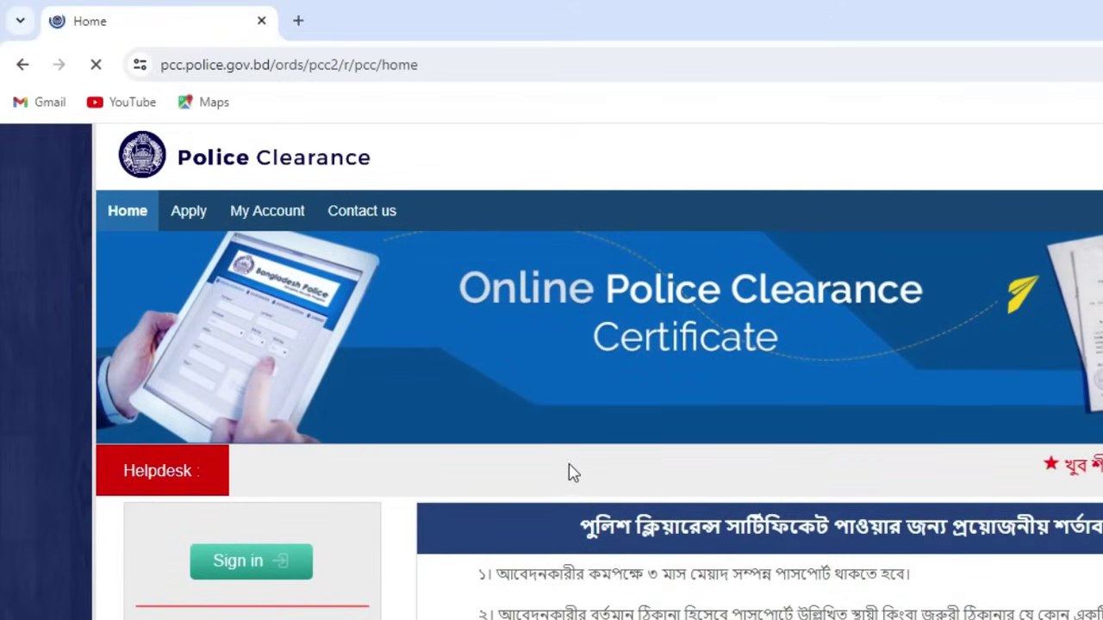
scroll(509, 457, down, 1)
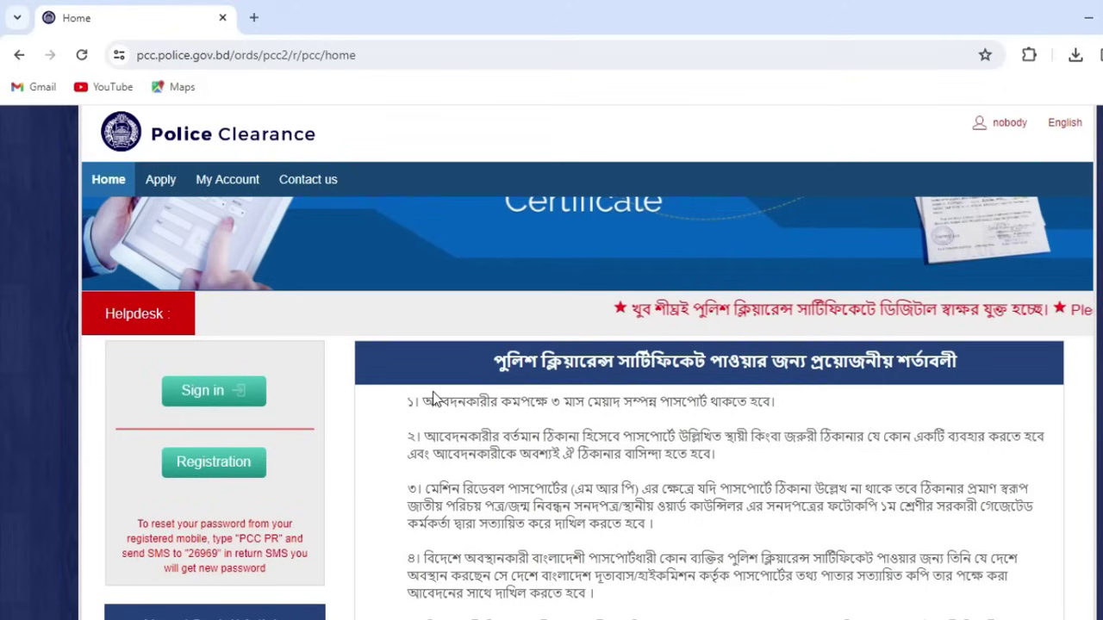
scroll(509, 470, down, 2)
scroll(437, 399, up, 3)
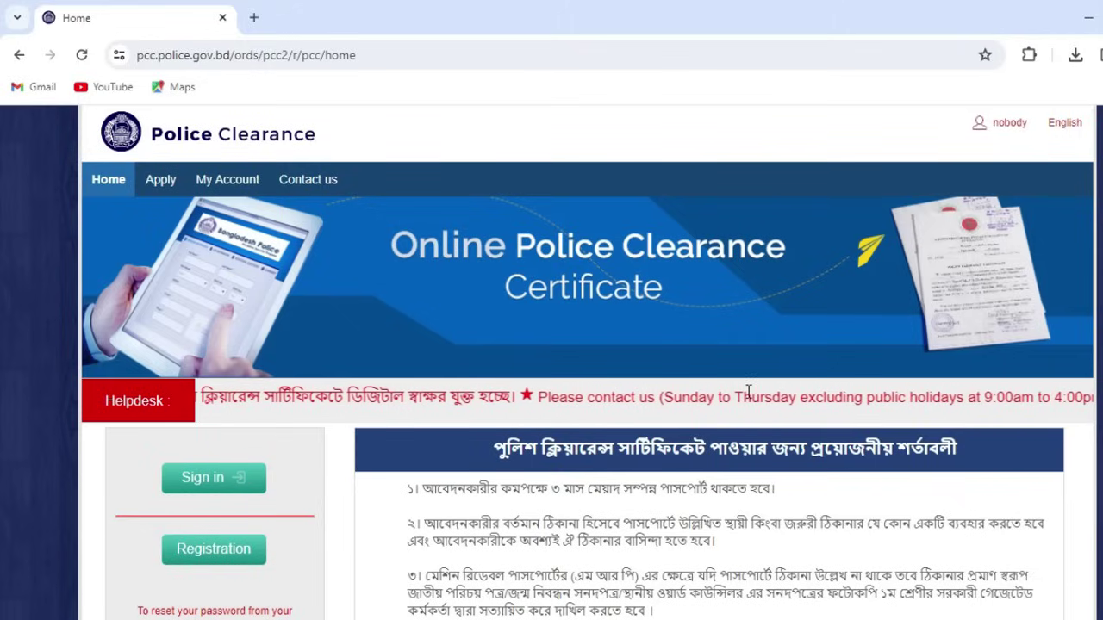
scroll(414, 477, down, 1)
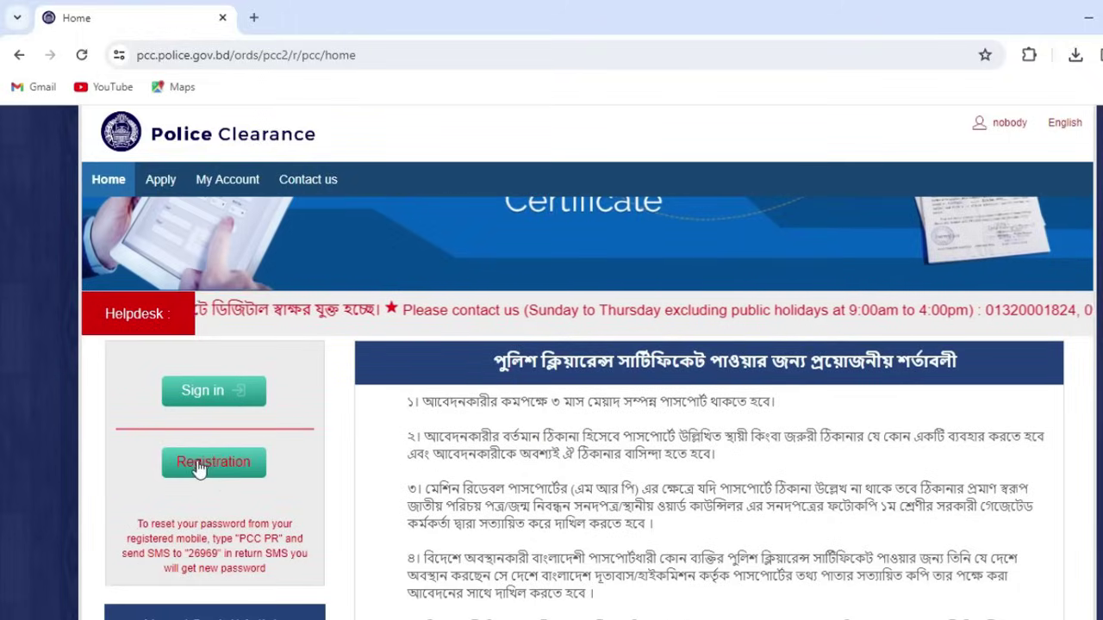
Step: Open the account registration form and paste in the applicant's full name
click(218, 466)
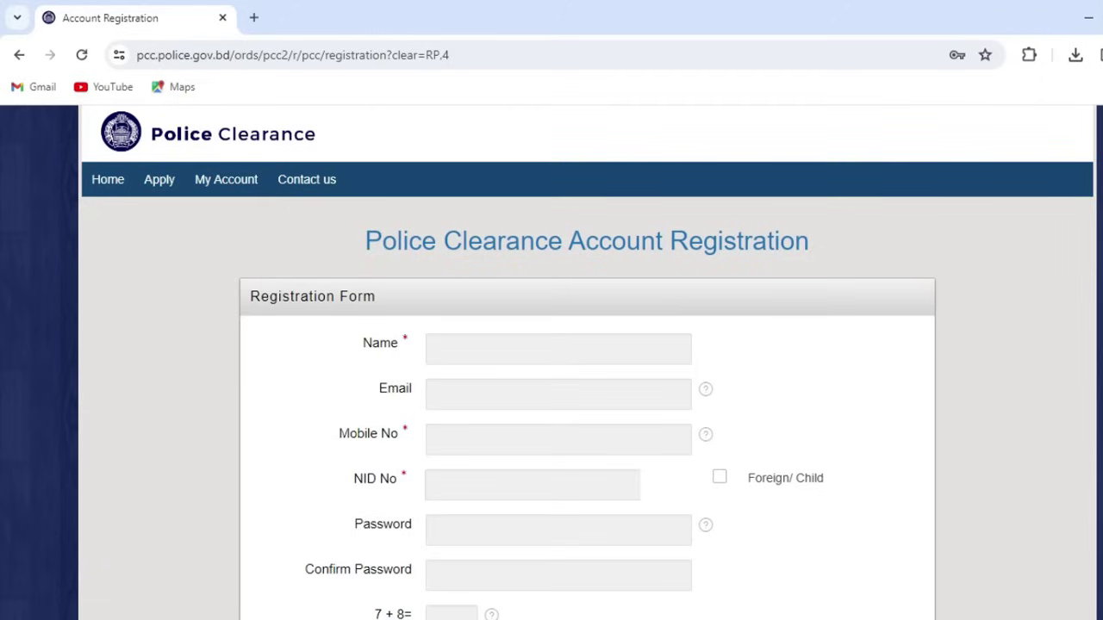
scroll(646, 382, down, 2)
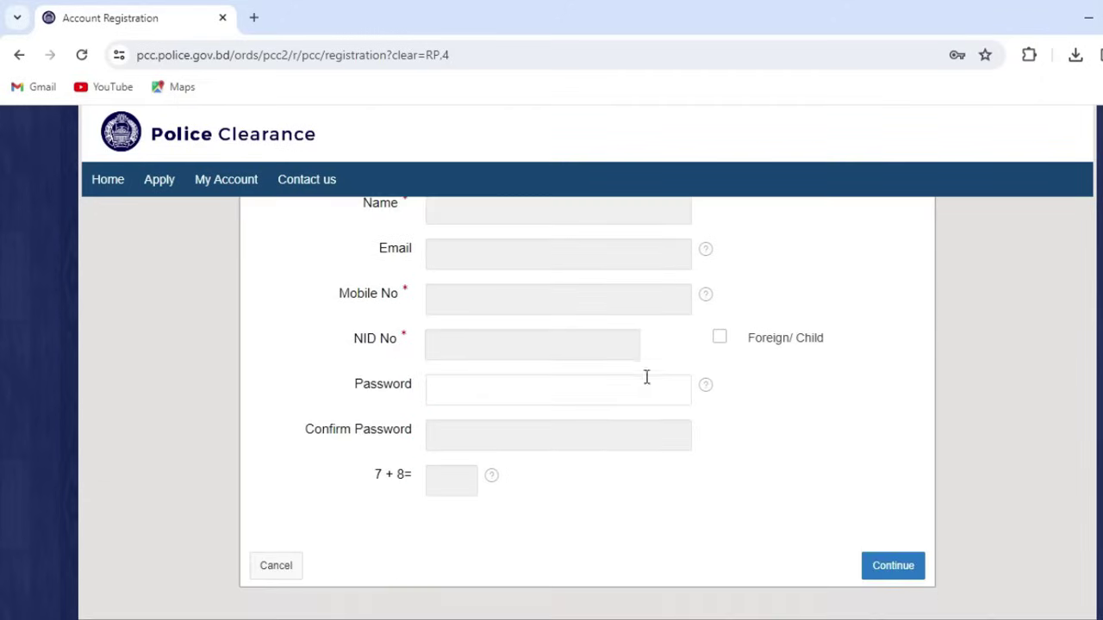
scroll(480, 330, up, 1)
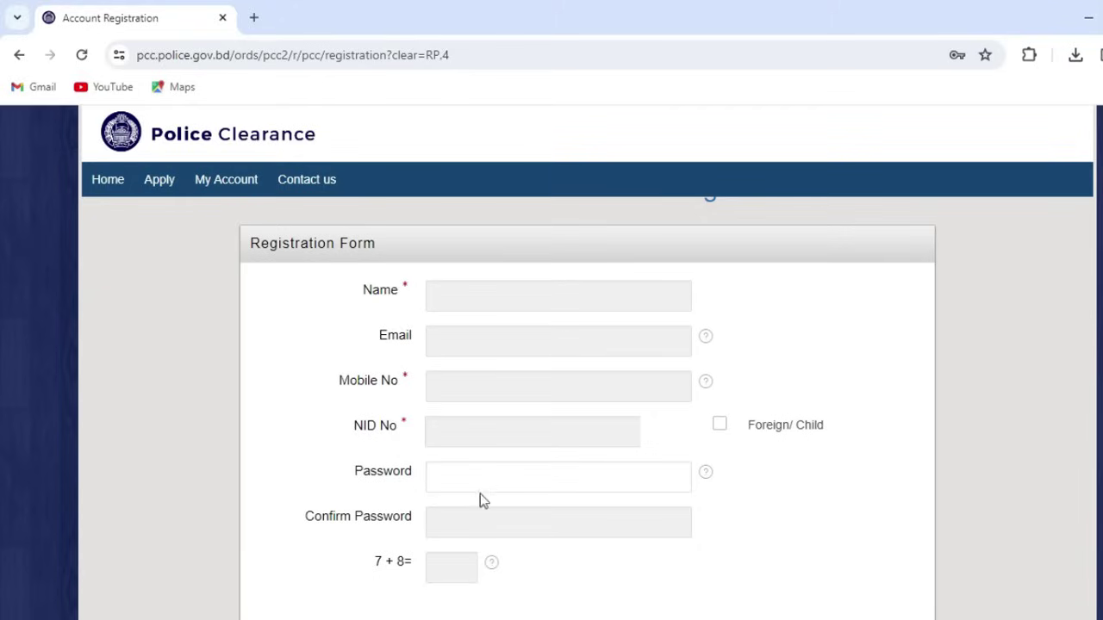
click(497, 304)
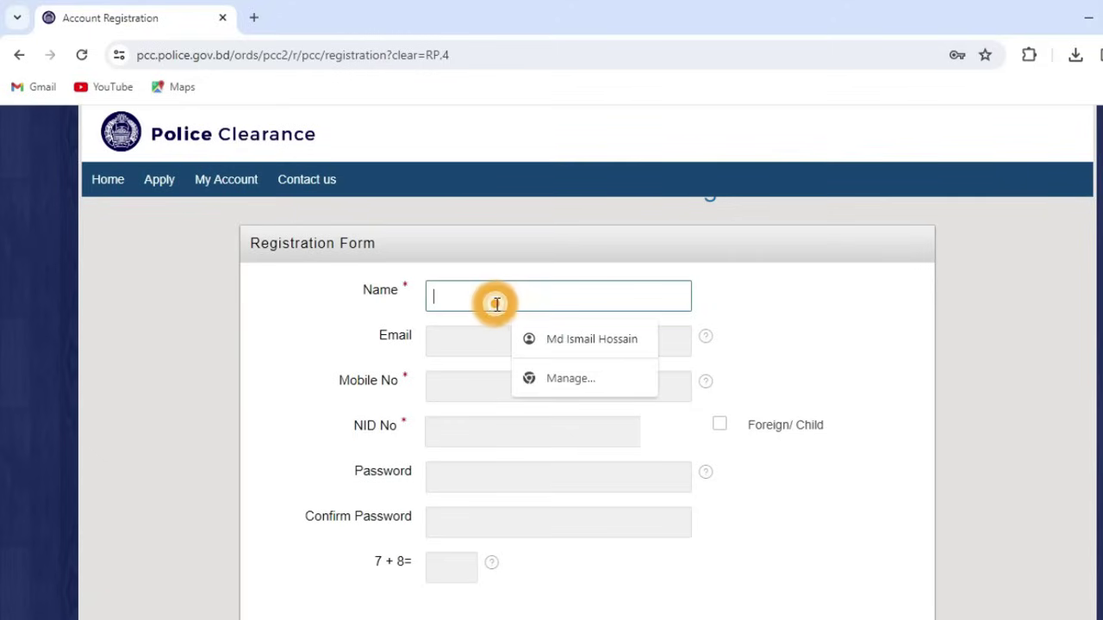
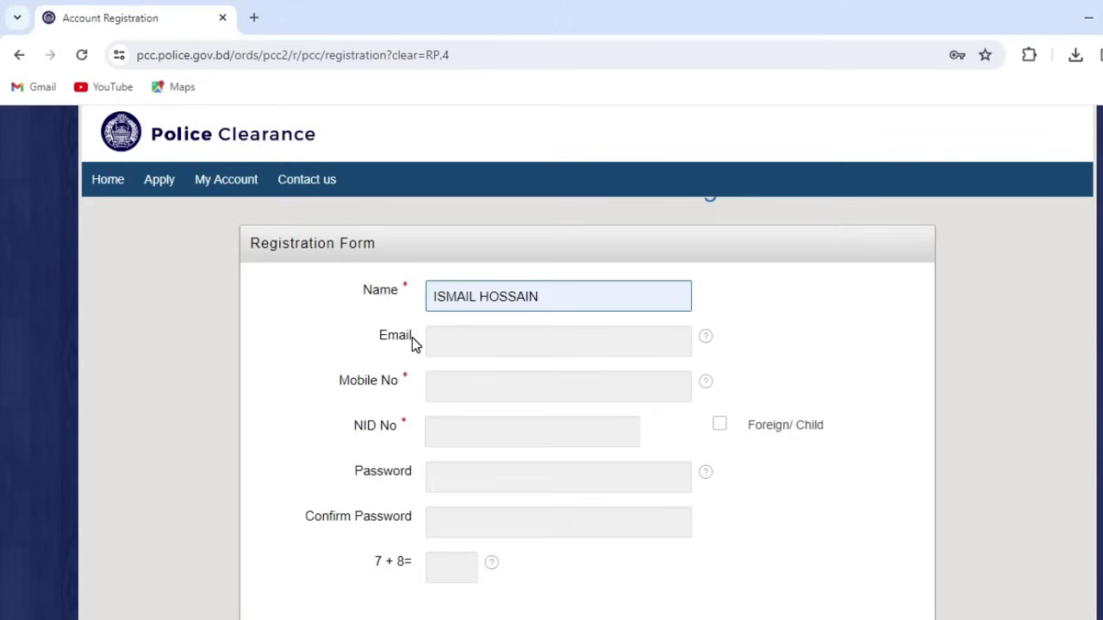
Step: Enter the mobile number, NID number and account password
click(638, 387)
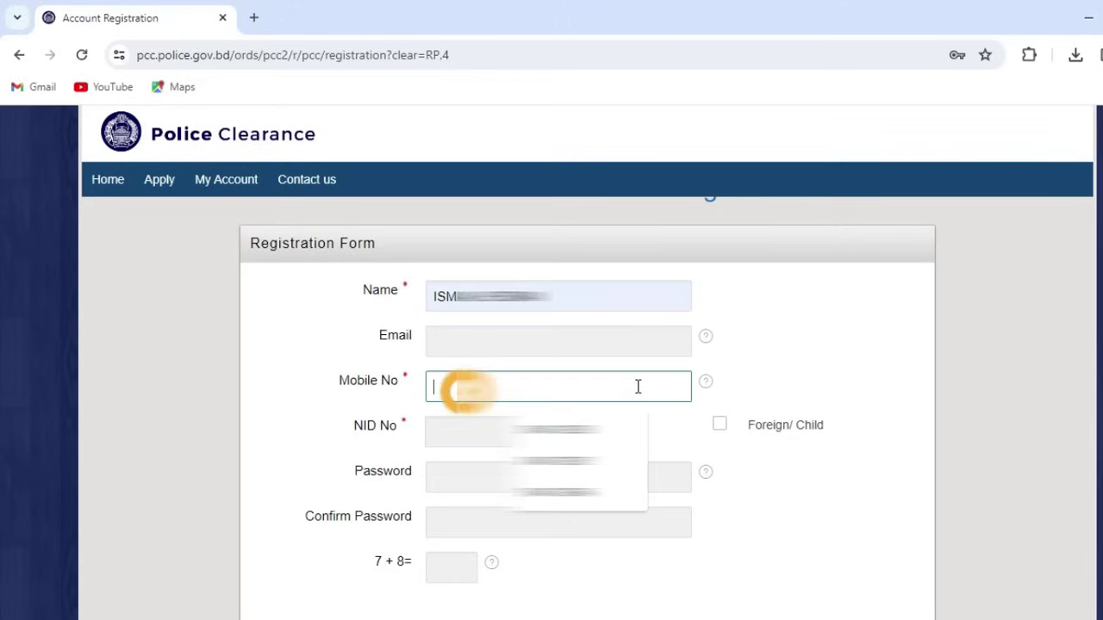
text(015)
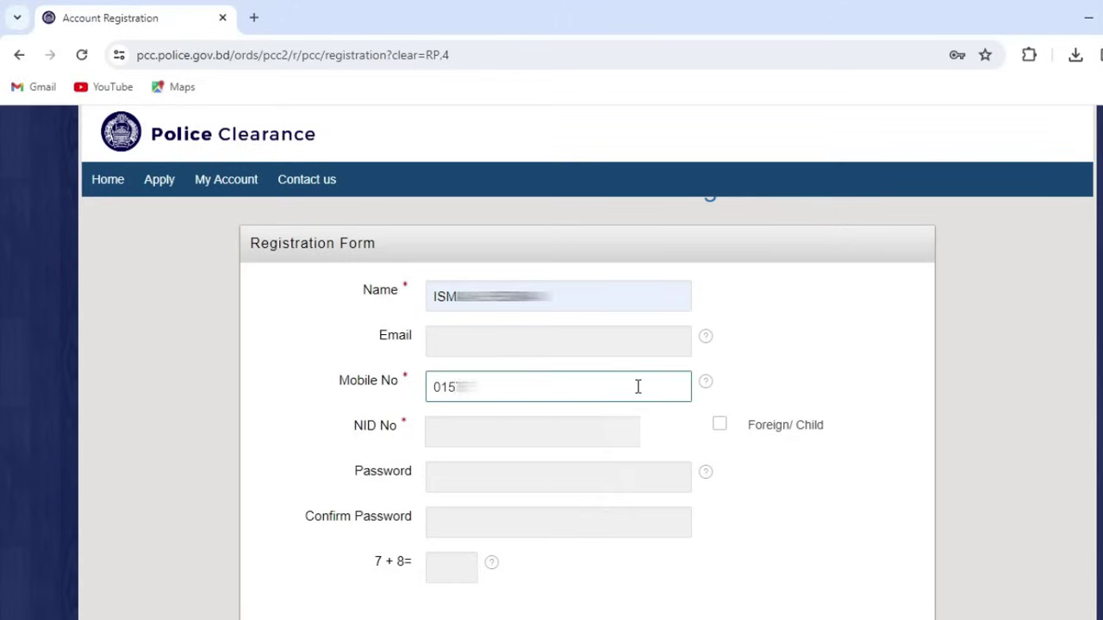
click(591, 424)
text(1)
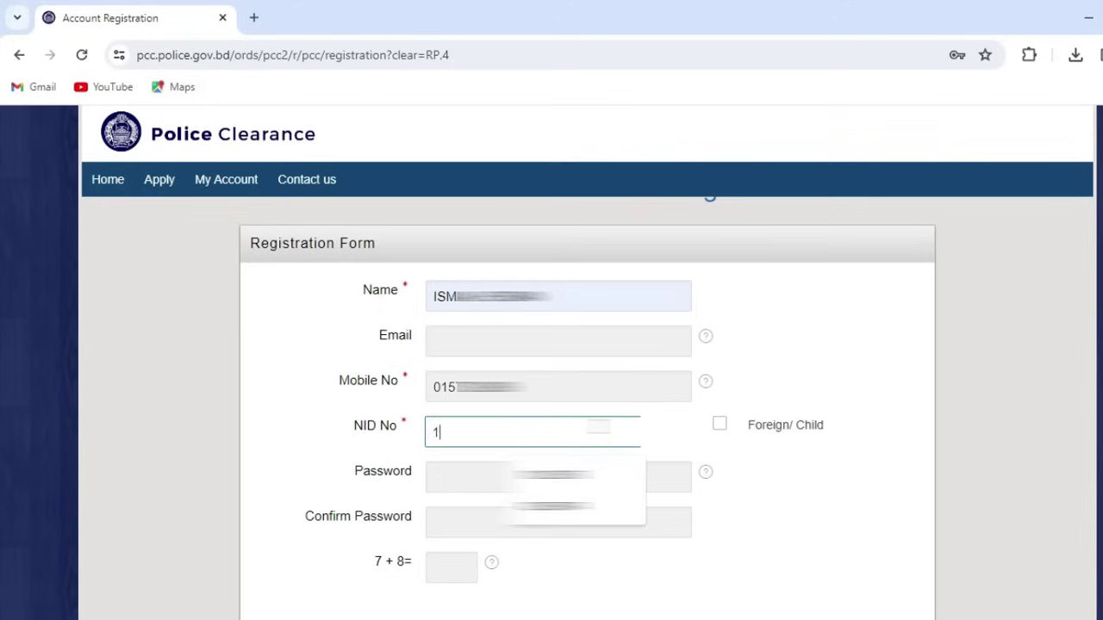
text(23)
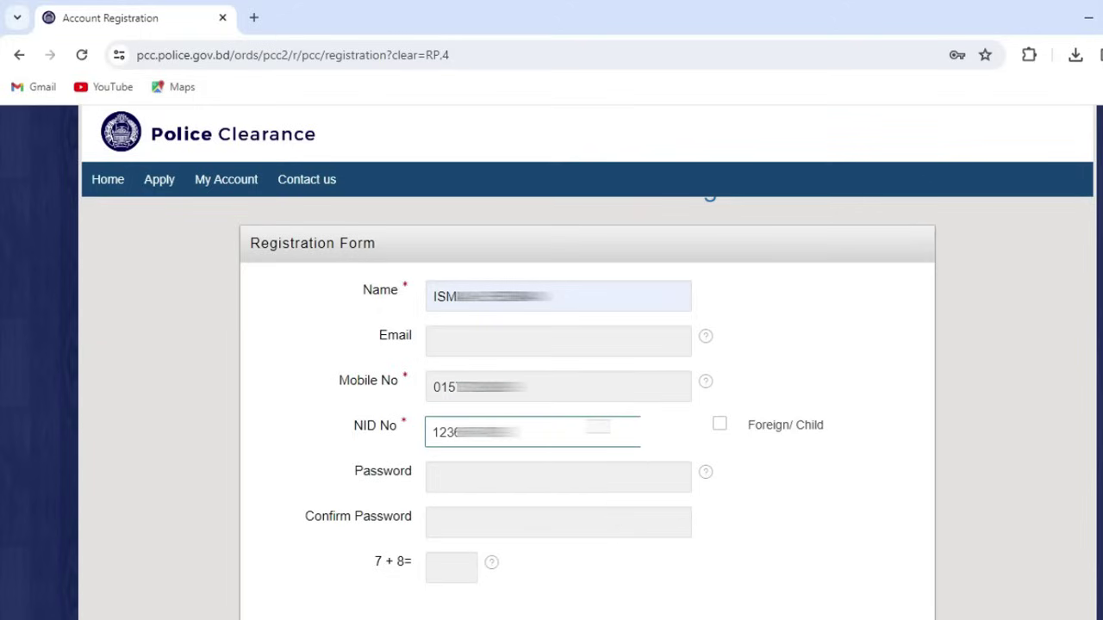
click(517, 474)
click(470, 482)
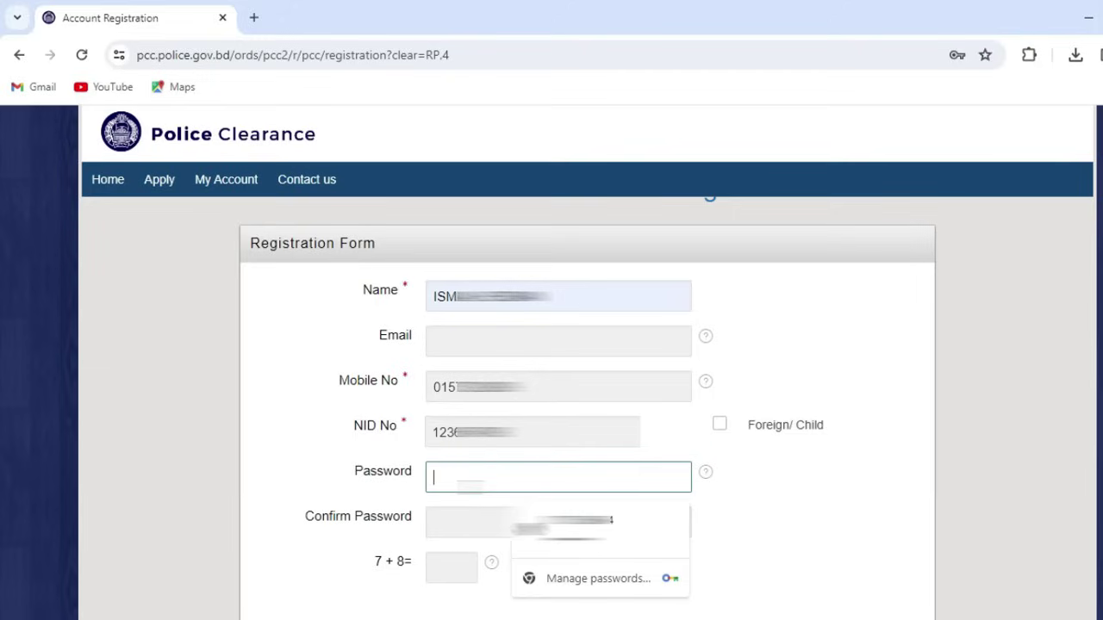
text(aaaaaa)
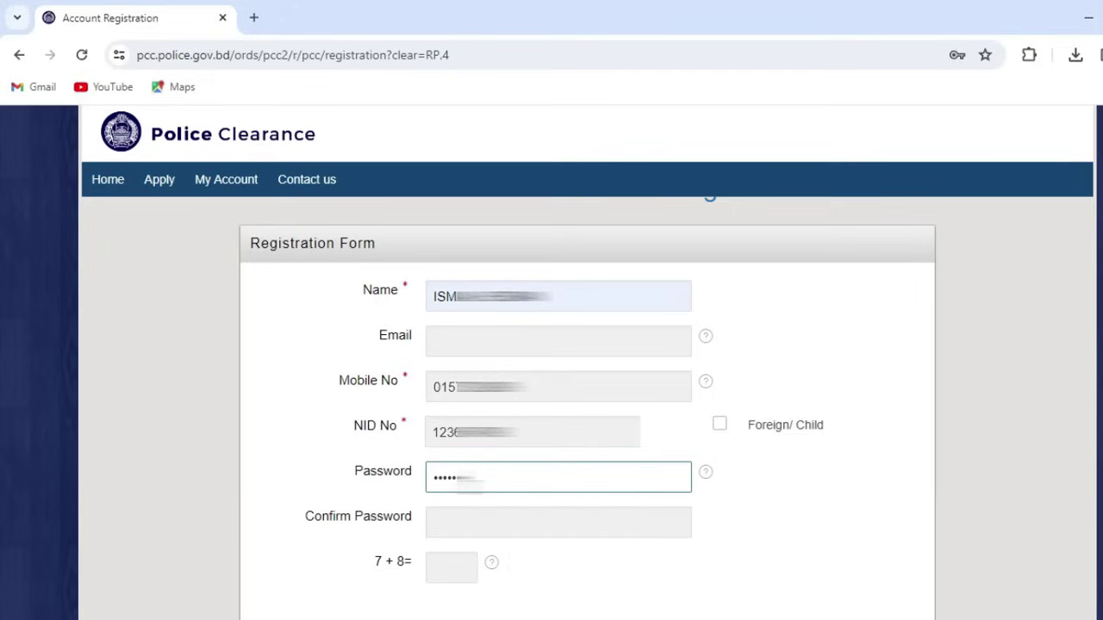
text(a)
key(Tab)
text(aaaaaaa)
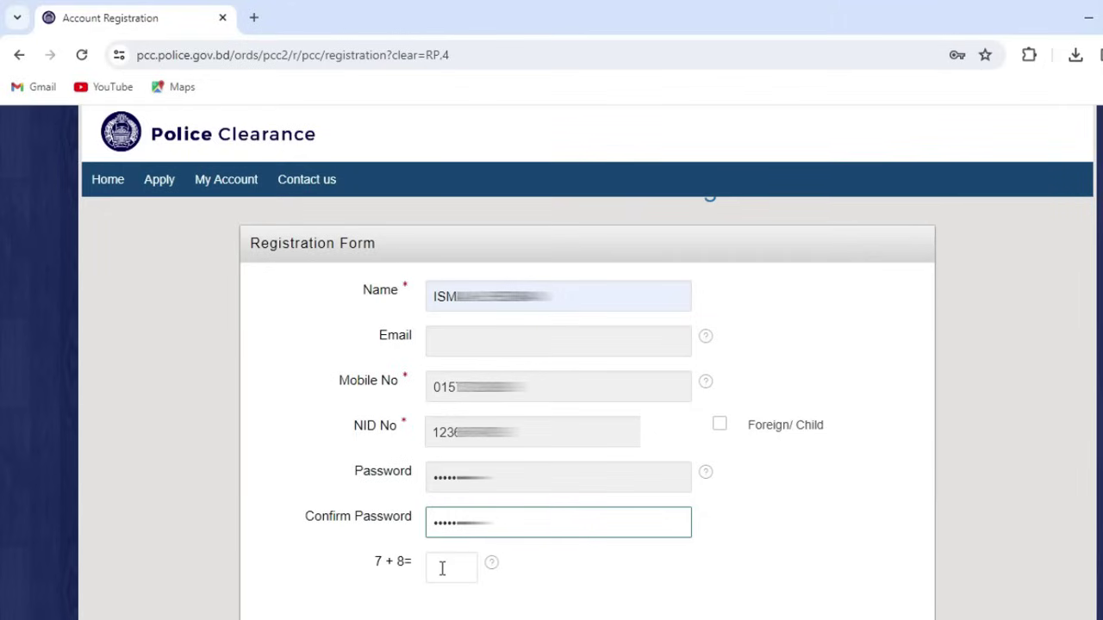
Step: Answer the 7 + 8 check with 15 and scroll down to the Continue button
click(441, 568)
text(15)
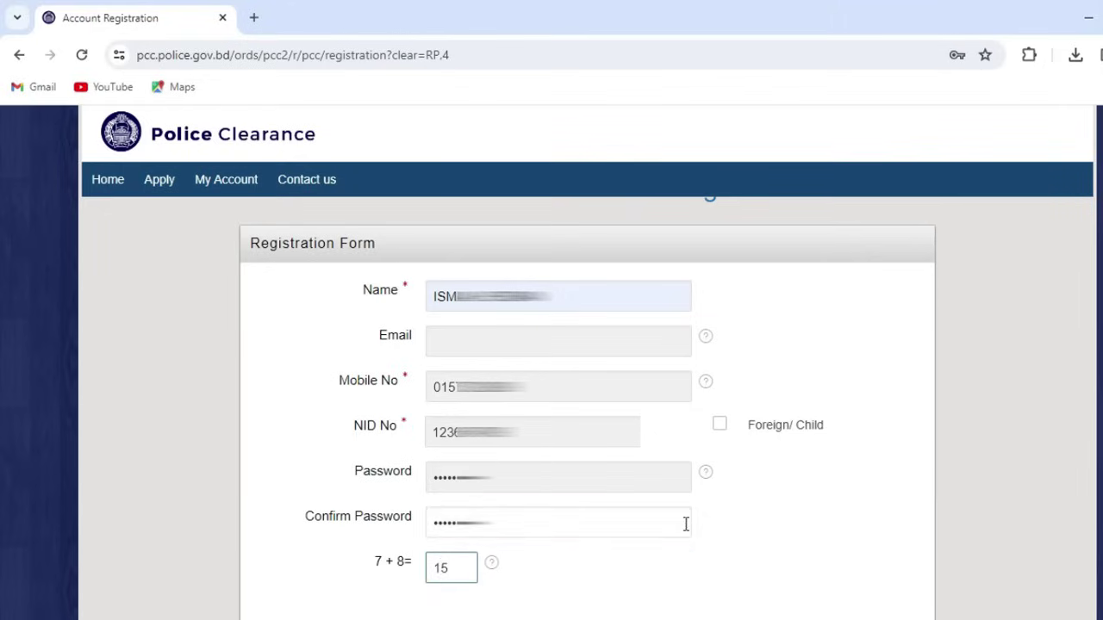
click(790, 535)
scroll(790, 536, down, 1)
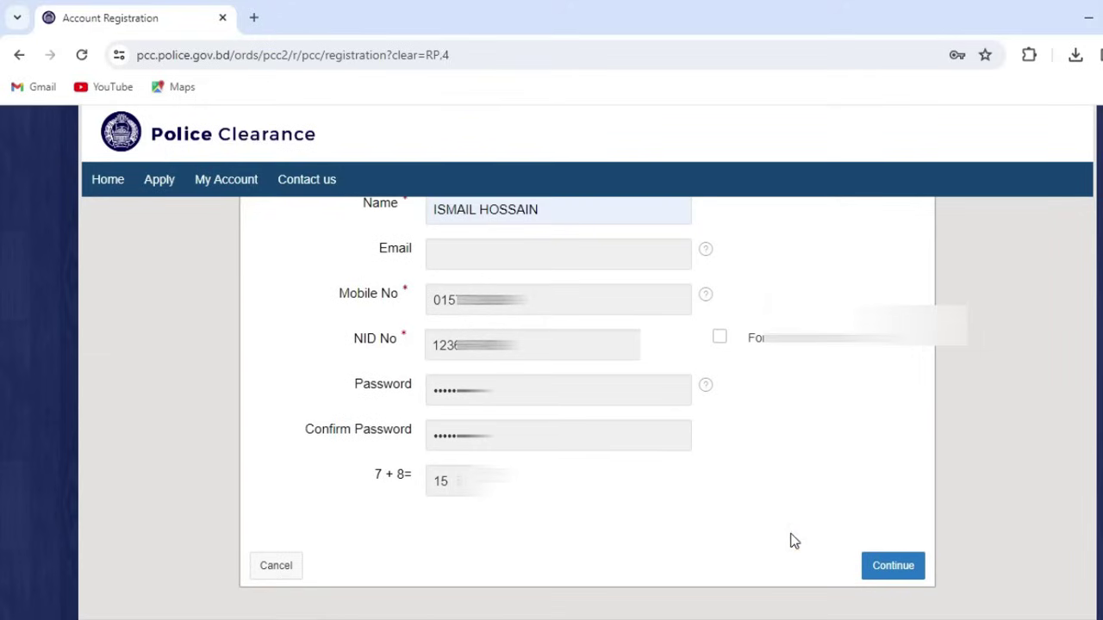
Step: Submit the registration, then highlight the SMS number 26969 and the text 'PCC AV 2144'
click(896, 569)
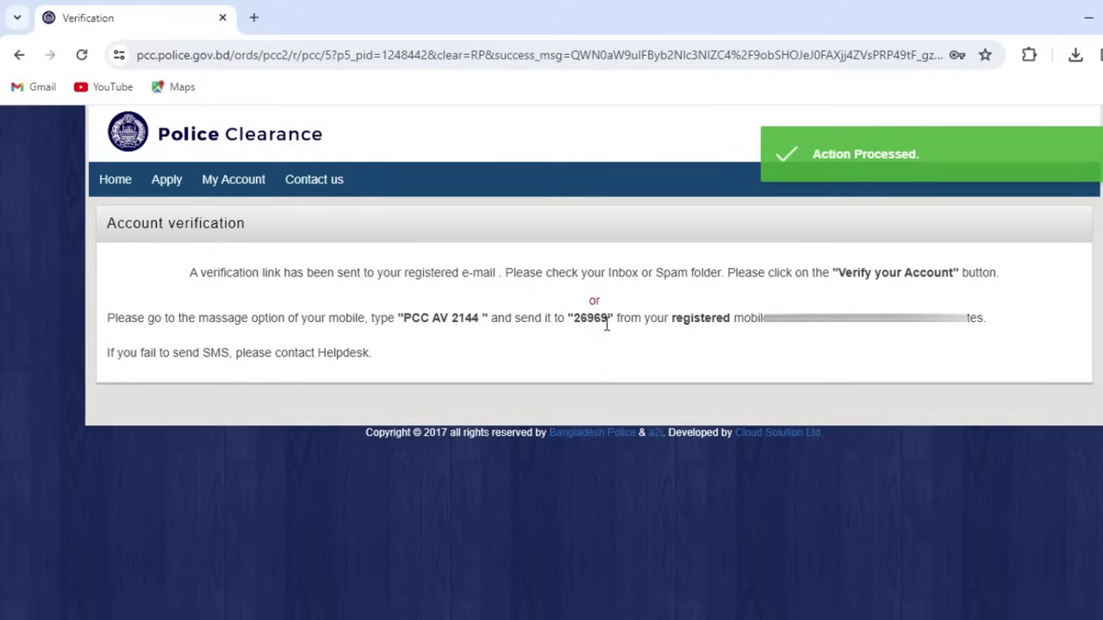
drag(607, 322, 575, 324)
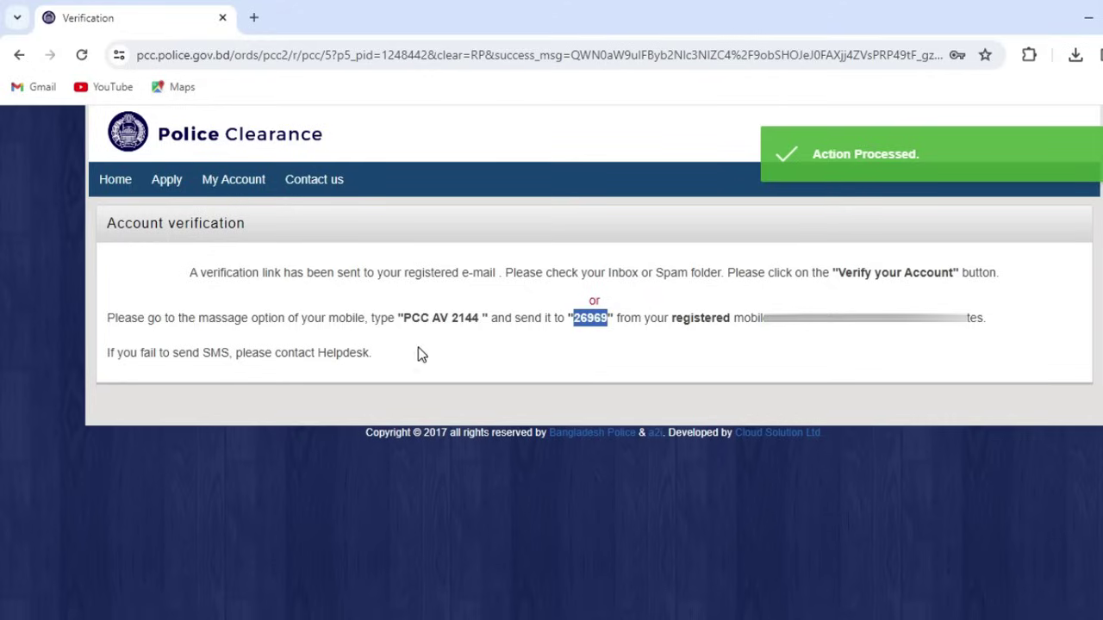
drag(398, 320, 480, 327)
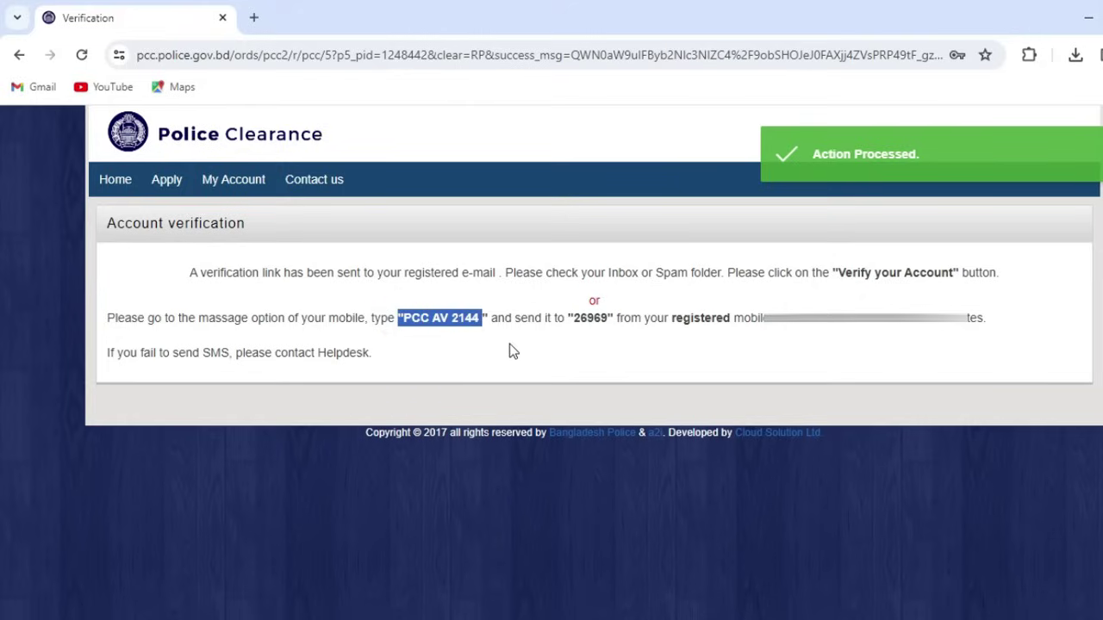
click(512, 351)
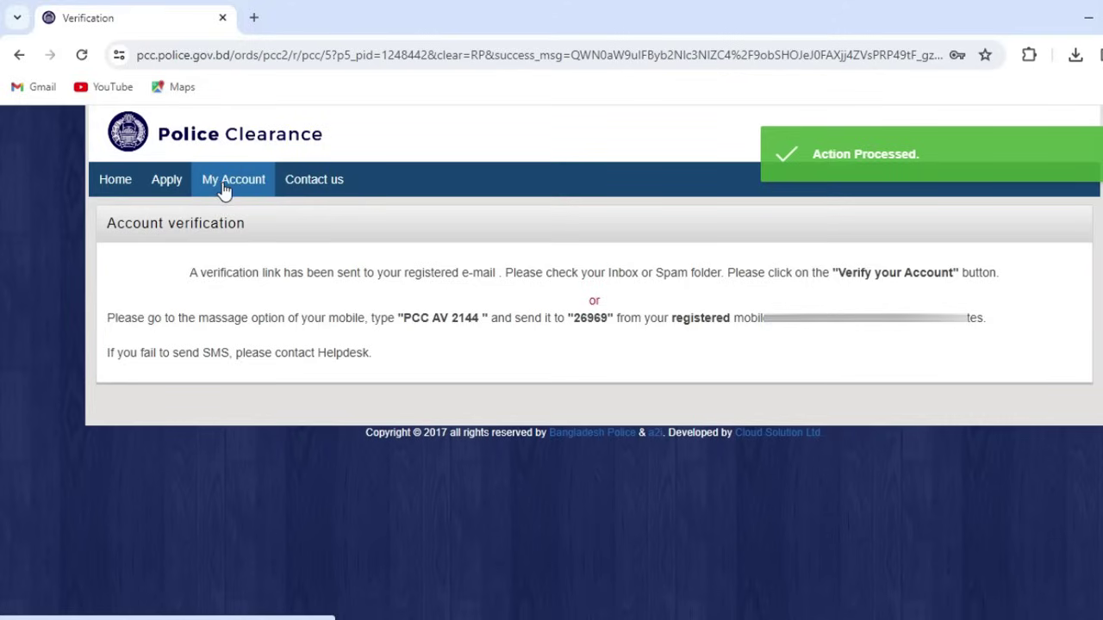
Step: Start a new application and sign in with the saved mobile number and account password
click(168, 185)
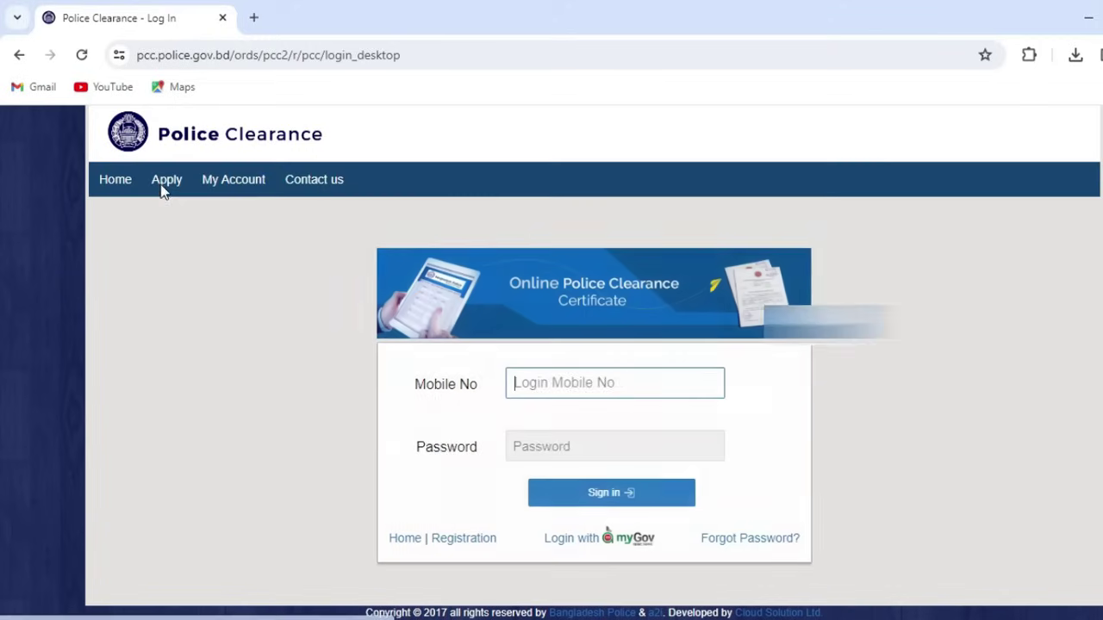
double_click(697, 385)
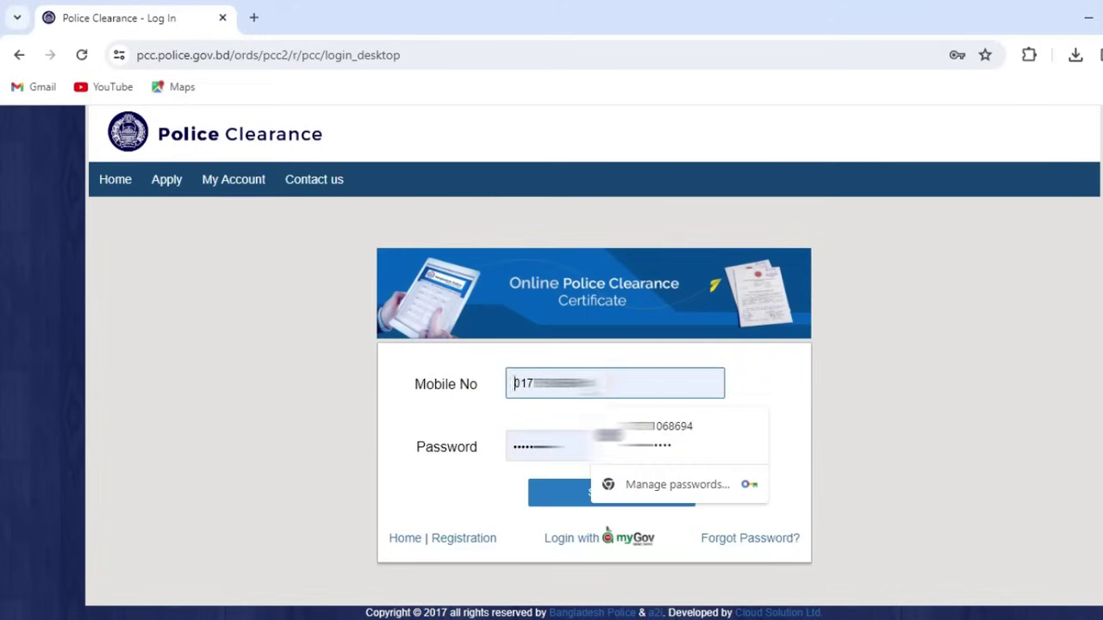
key(BackSpace)
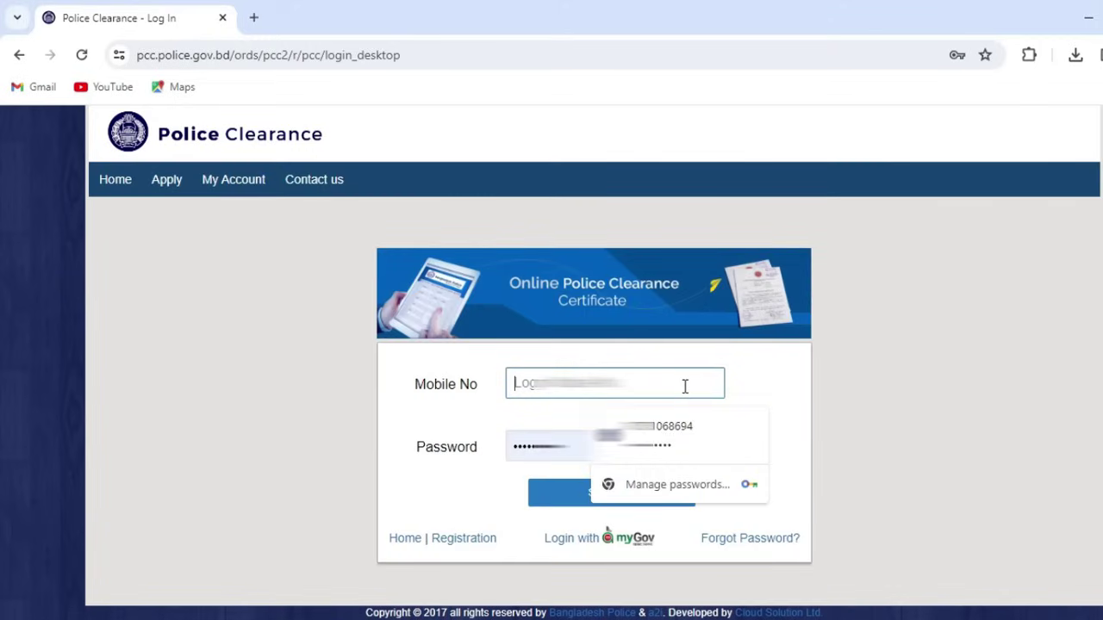
key(Down)
key(Return)
double_click(475, 449)
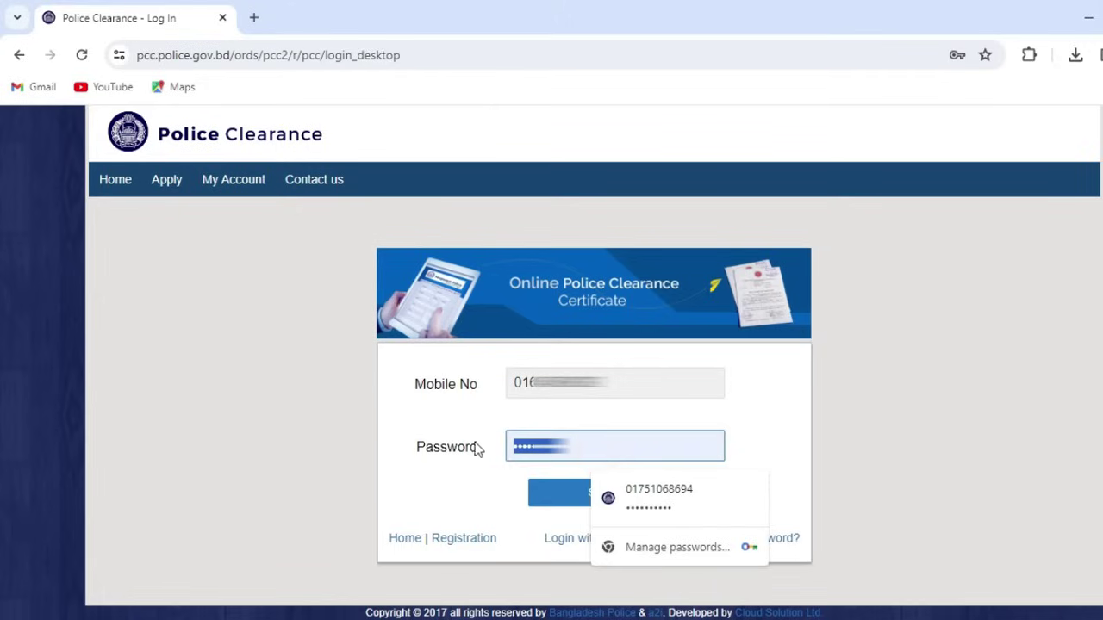
key(BackSpace)
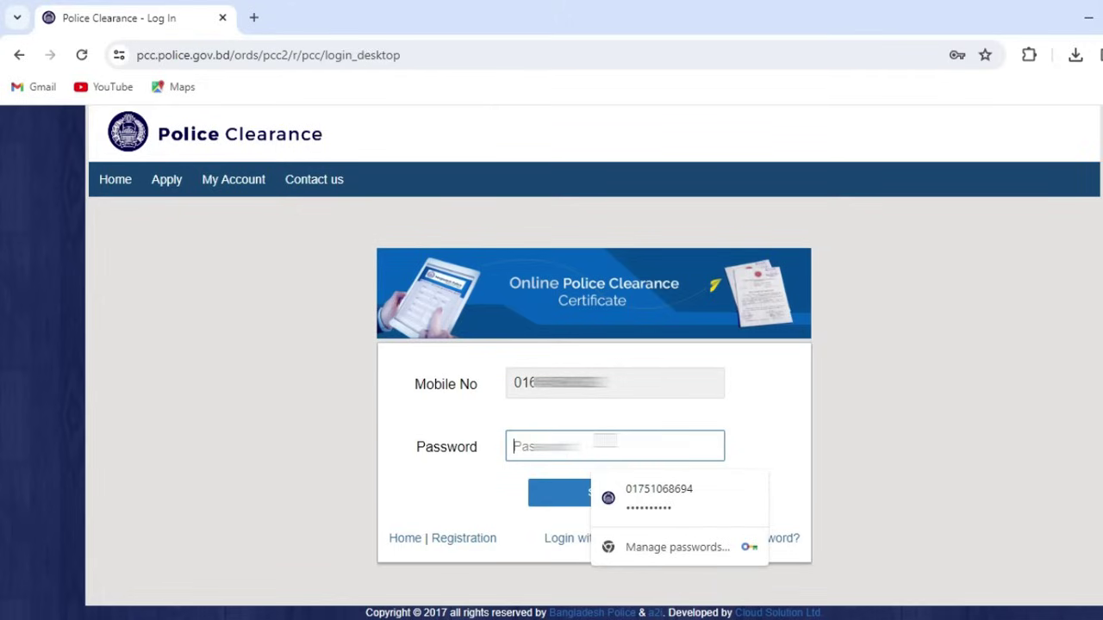
text(*******)
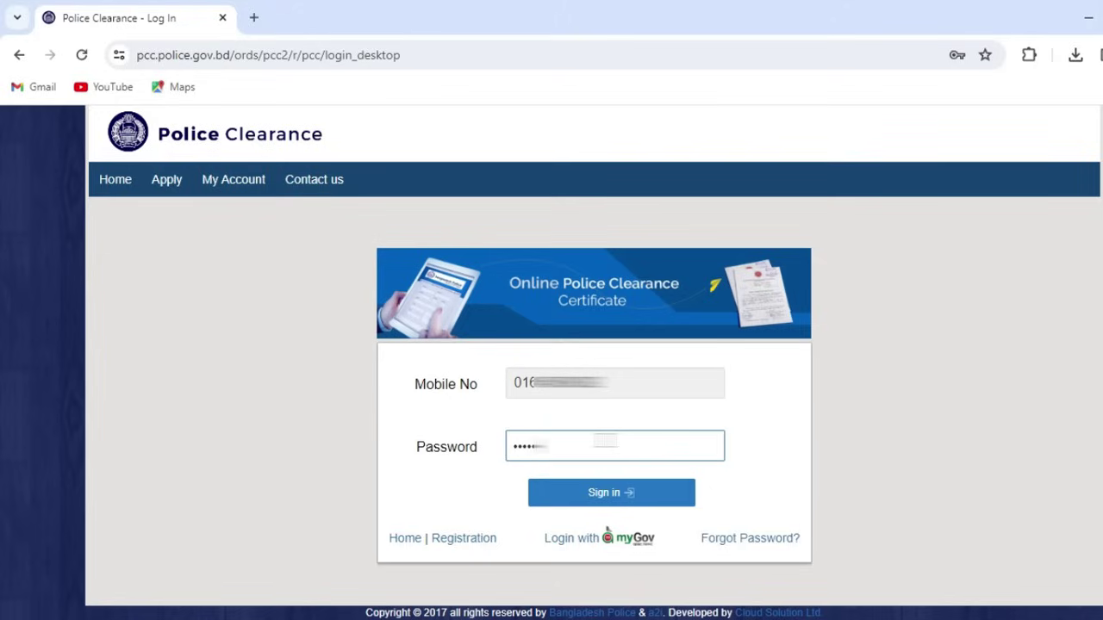
text(****)
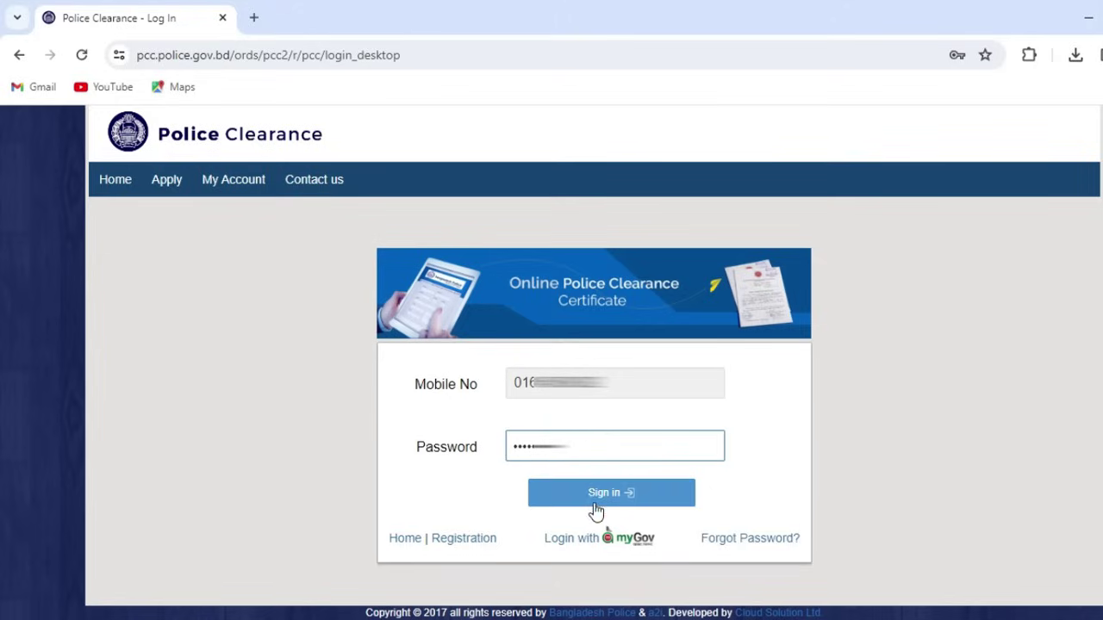
click(595, 505)
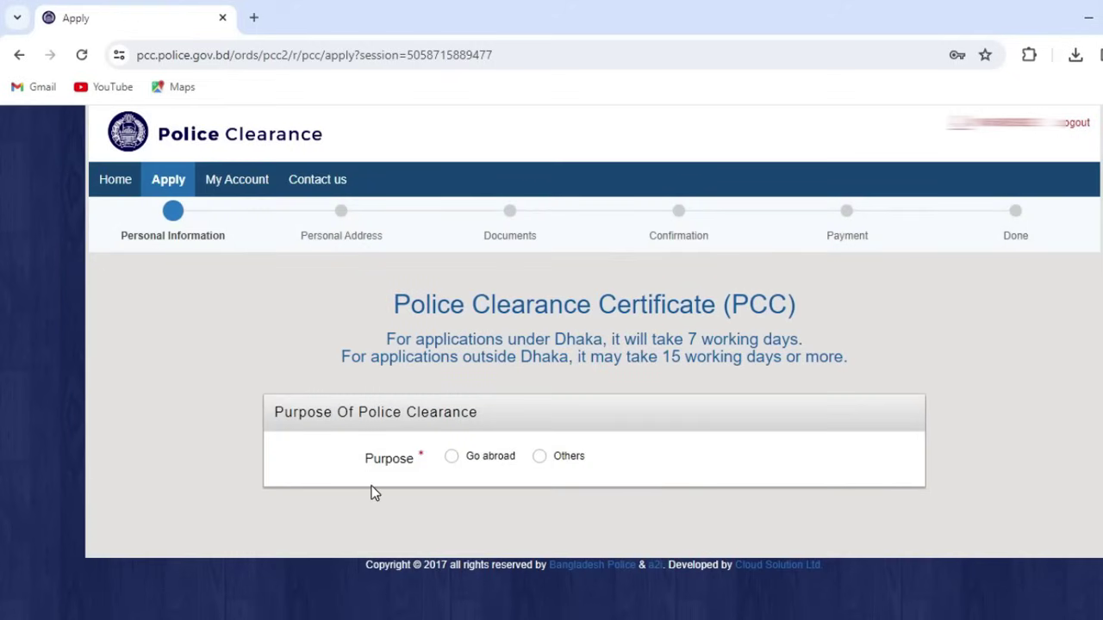
Step: Choose Go abroad as the purpose and Malaysia, found by searching 'mal', as travel country
click(452, 458)
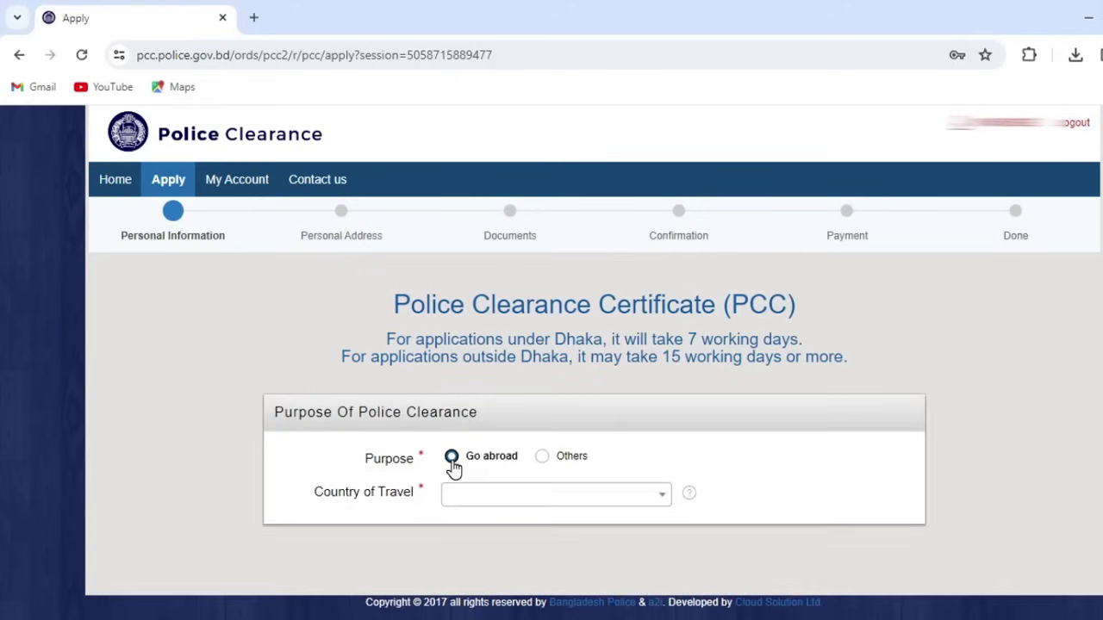
click(488, 500)
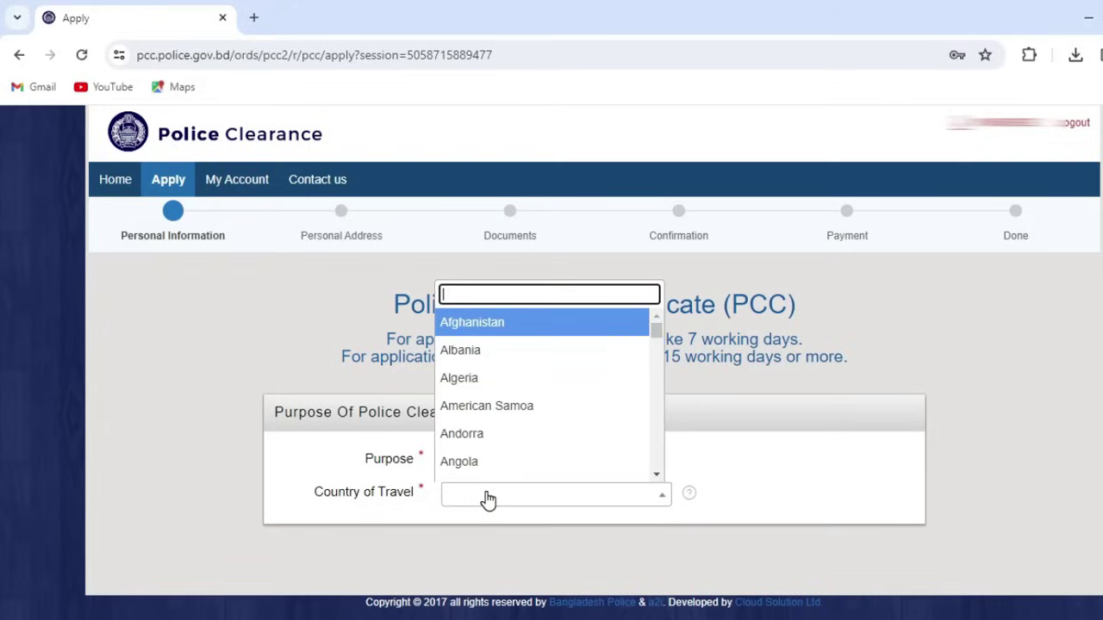
text(mal)
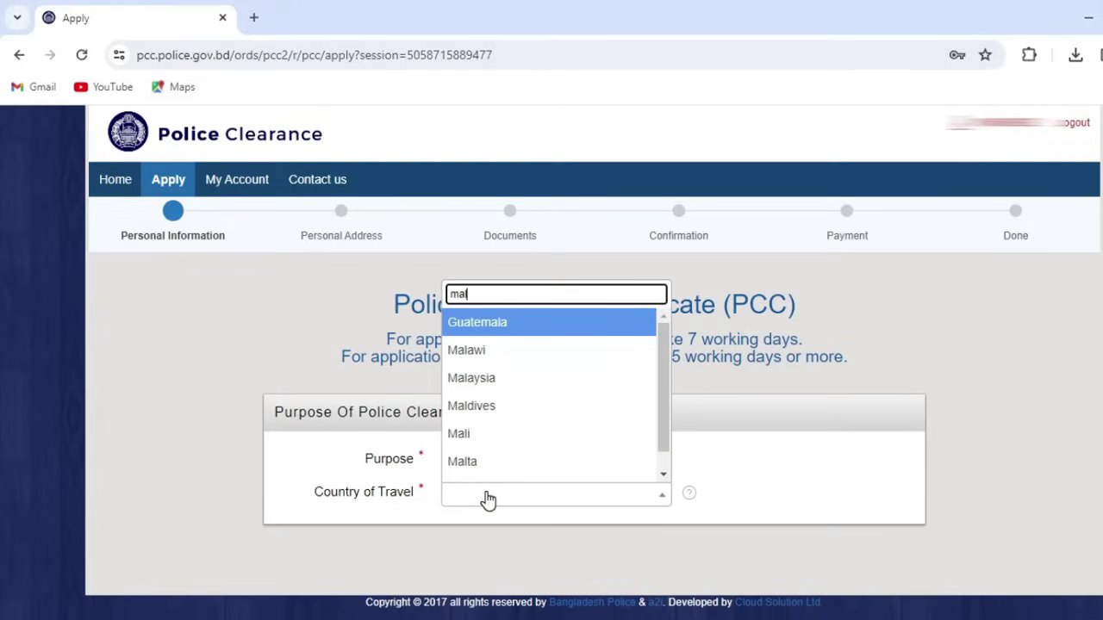
click(487, 379)
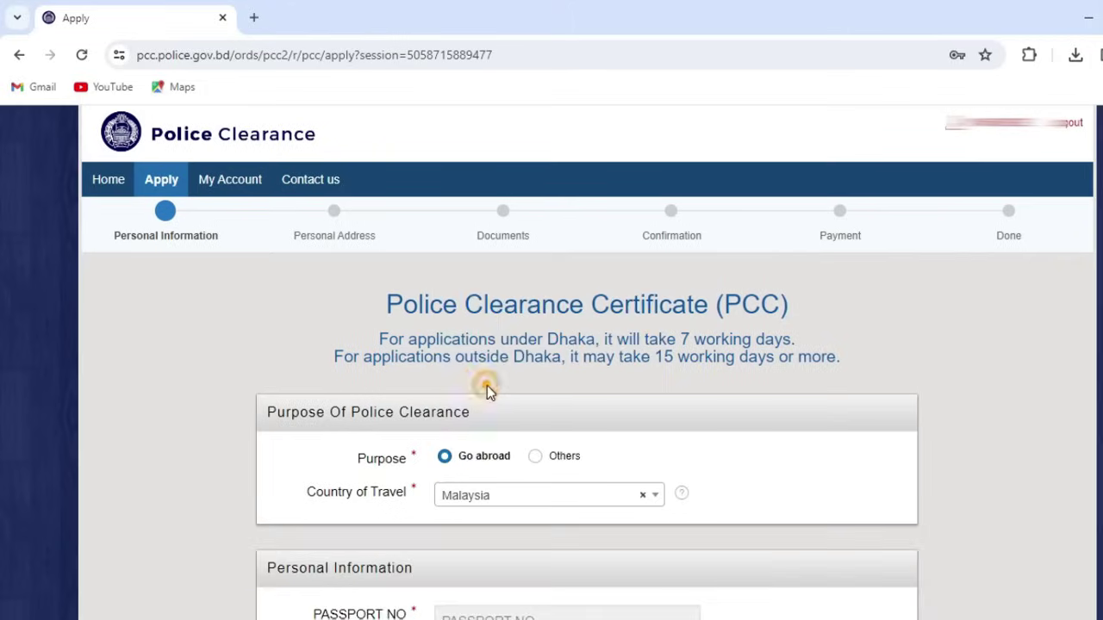
scroll(642, 465, down, 3)
scroll(586, 466, up, 1)
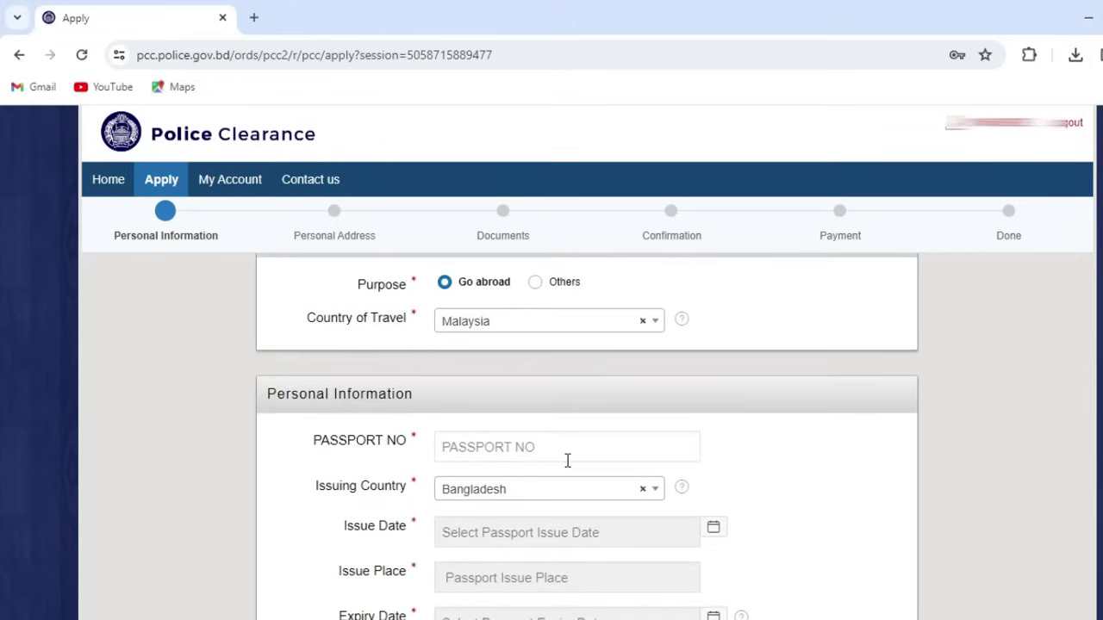
scroll(720, 463, down, 1)
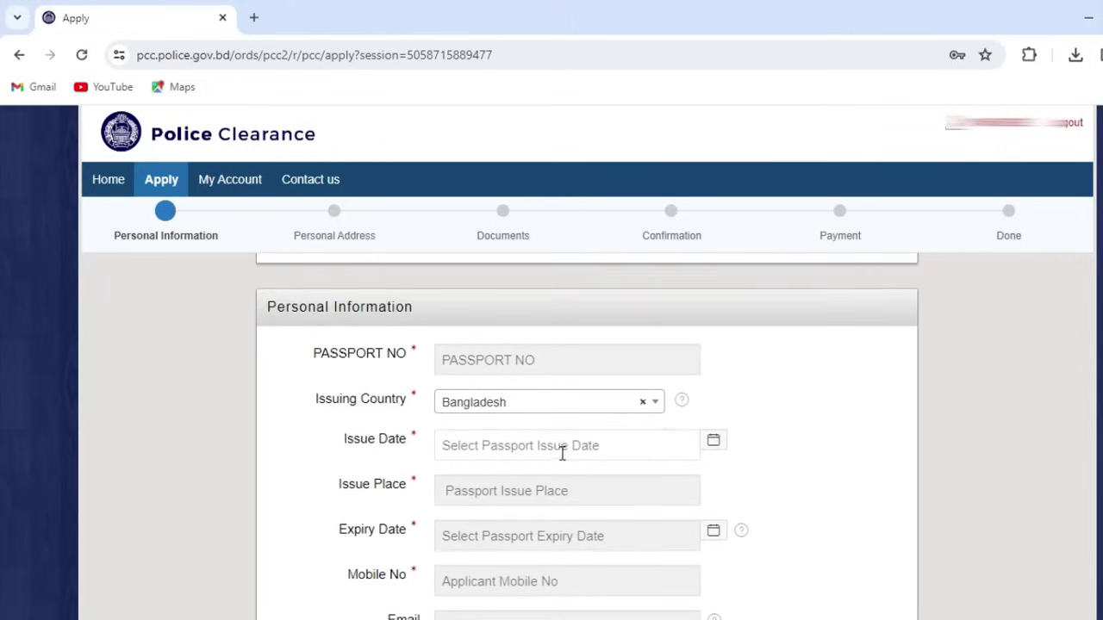
scroll(561, 426, down, 1)
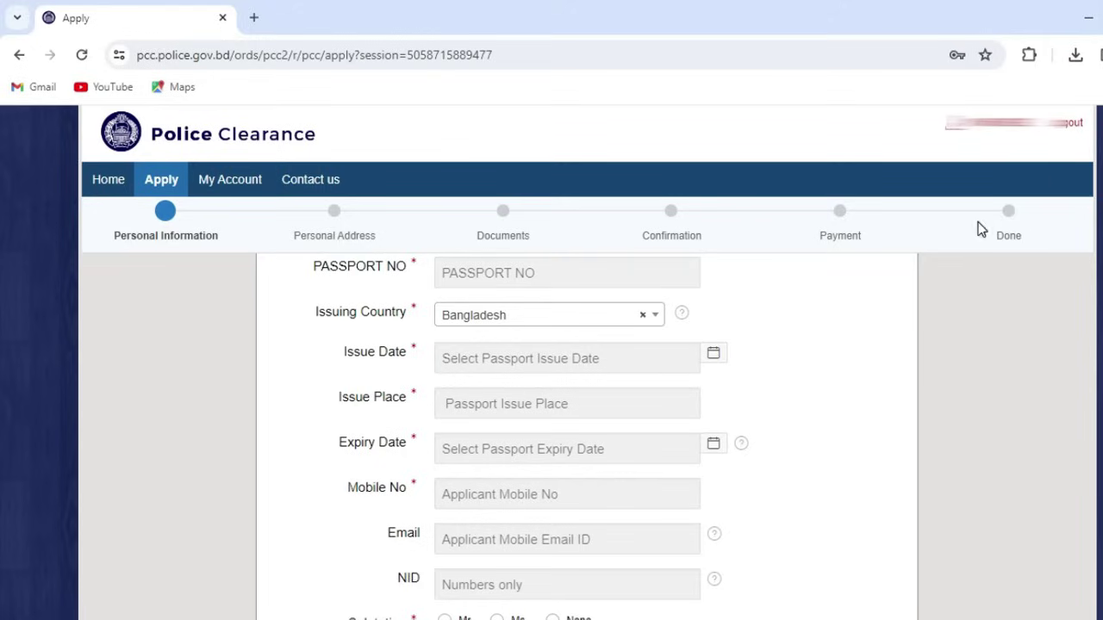
scroll(633, 388, up, 1)
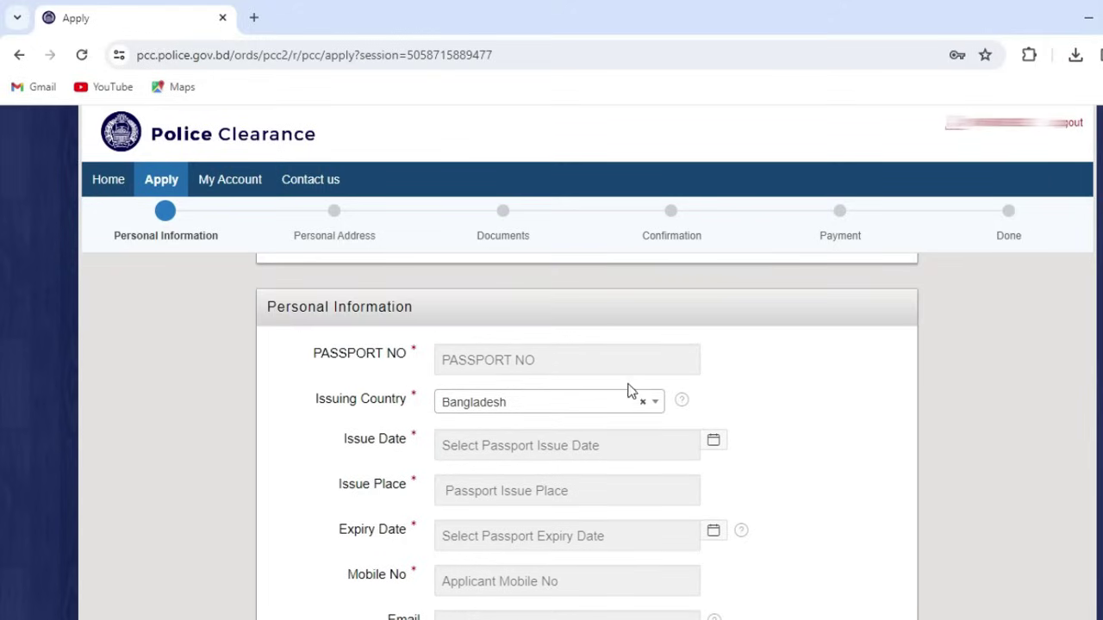
scroll(627, 394, up, 1)
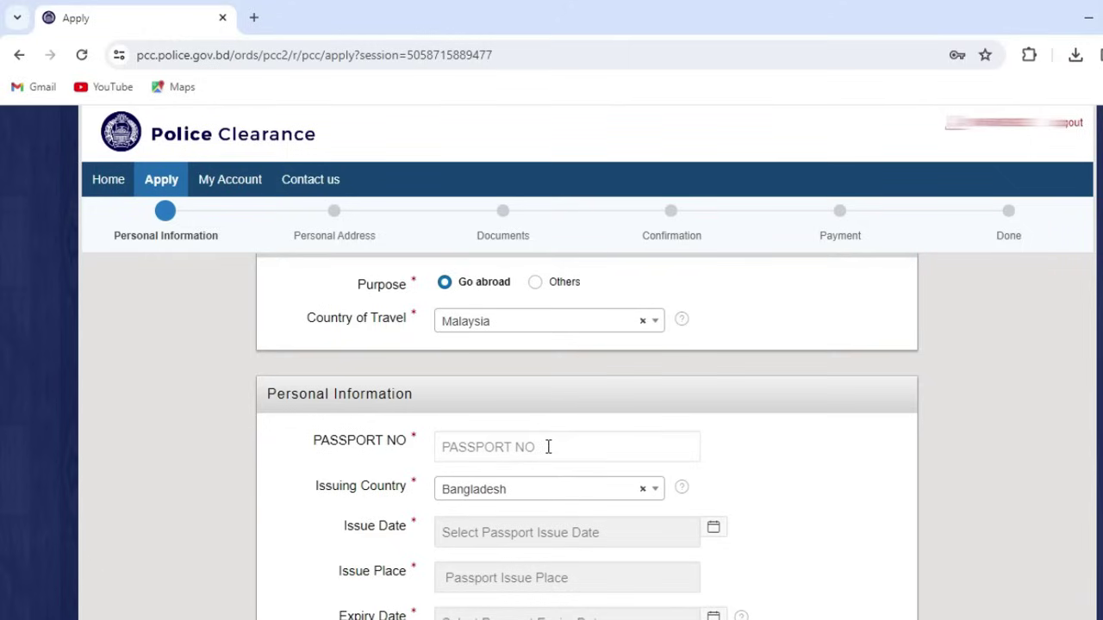
scroll(546, 445, down, 1)
Step: Enter the applicant's passport number
click(567, 359)
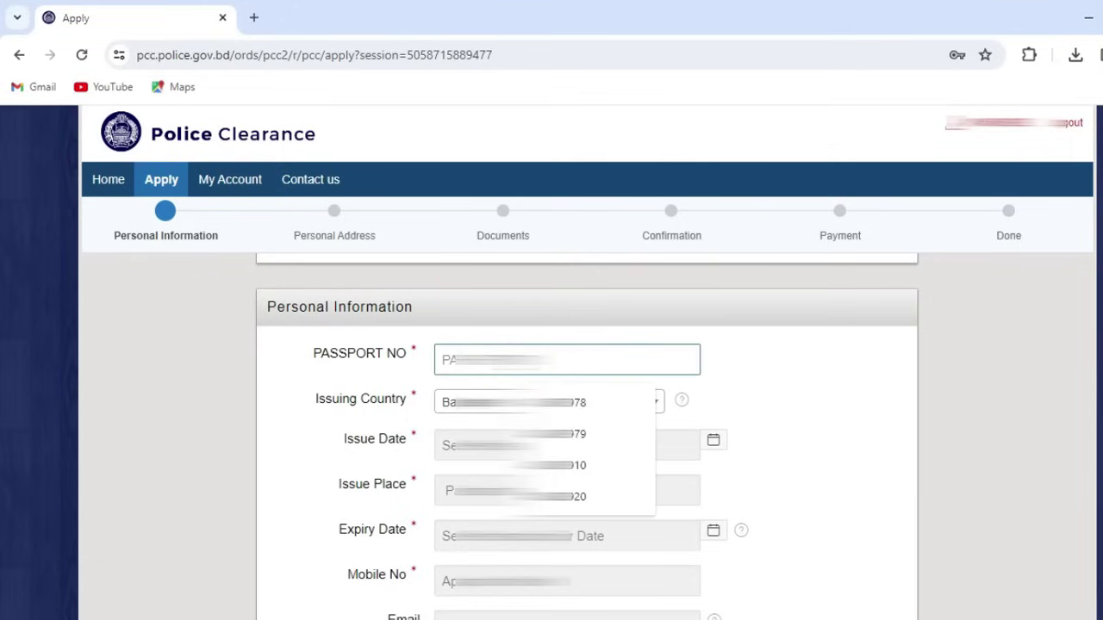
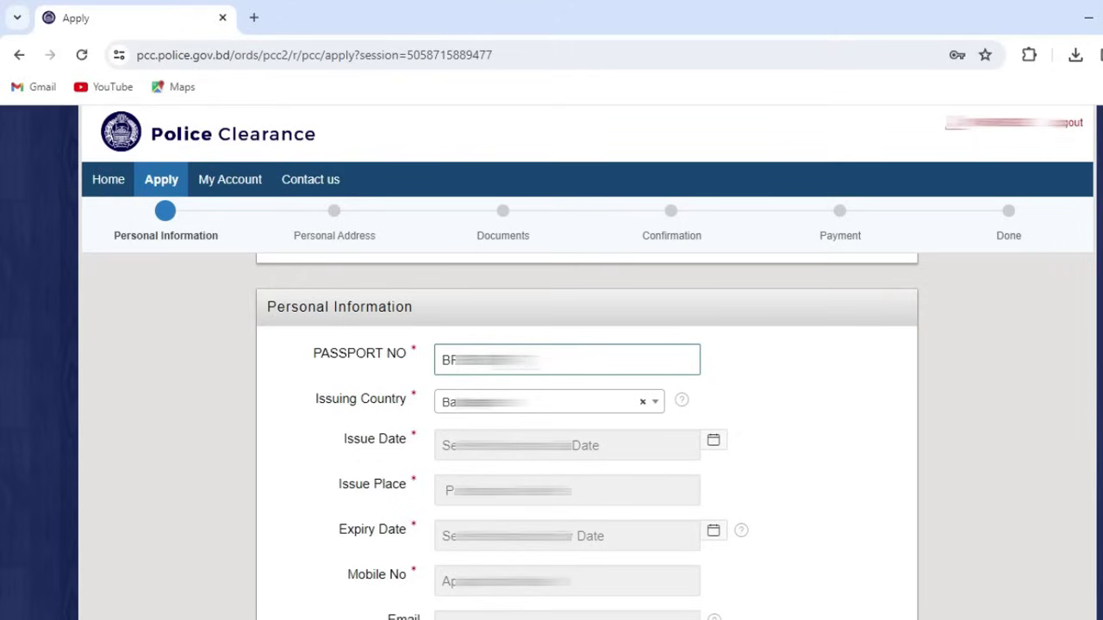
click(810, 391)
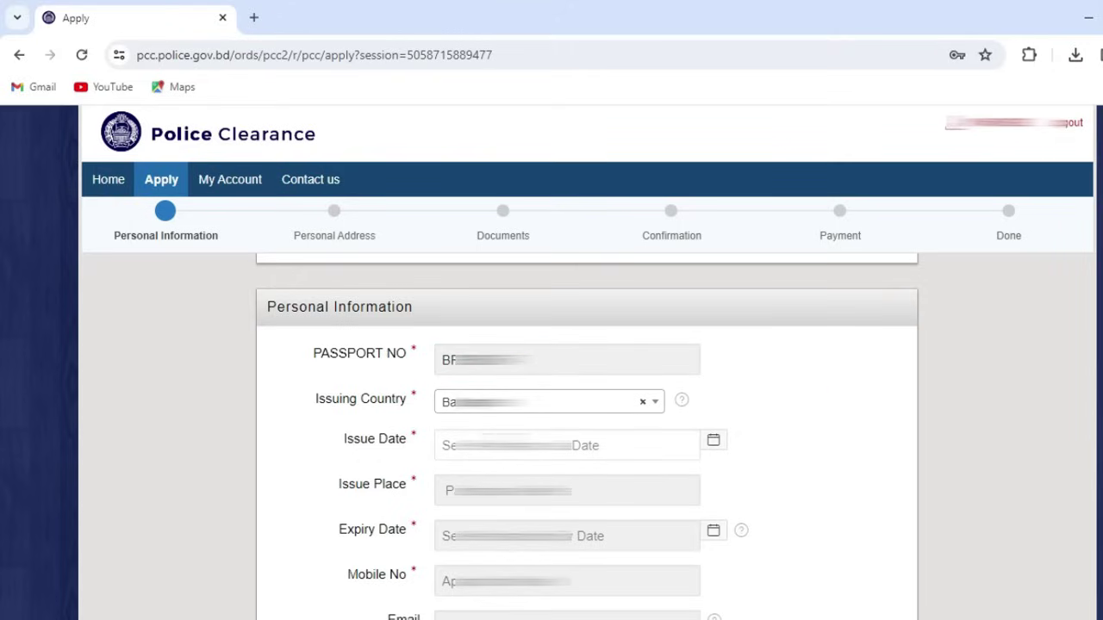
scroll(569, 445, down, 1)
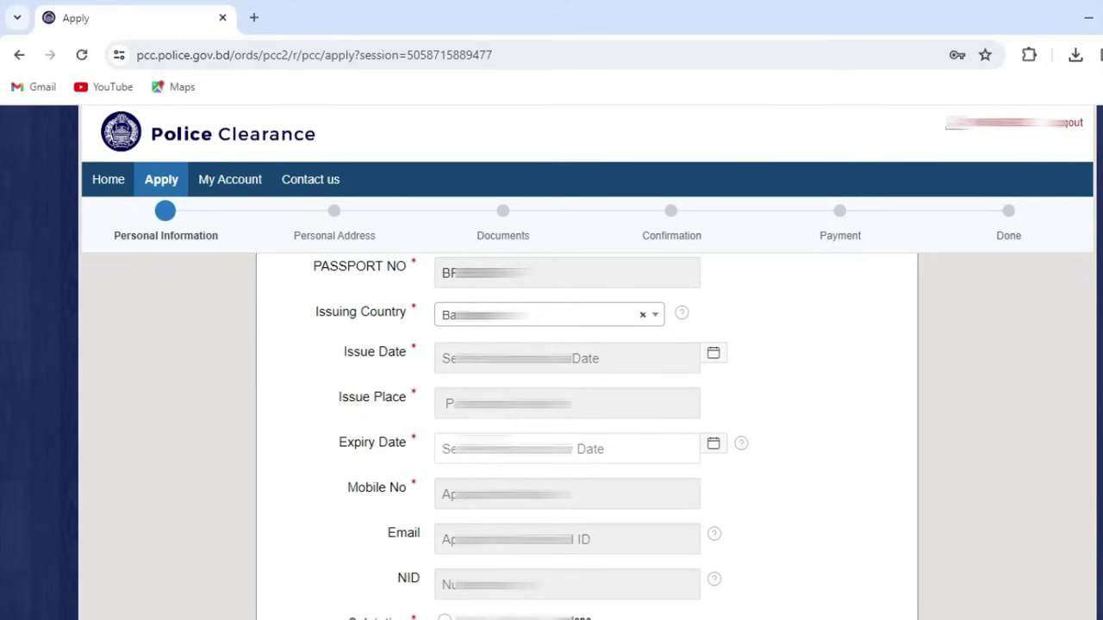
Step: Set the passport issue date and accept the suggested issue place
click(517, 358)
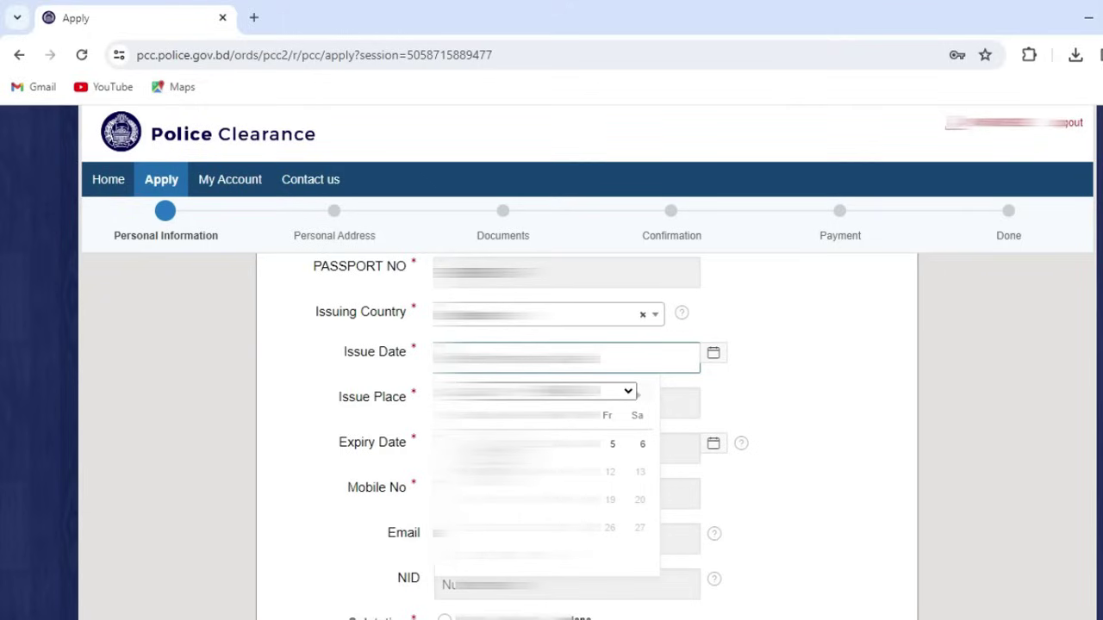
key(Escape)
key(Tab)
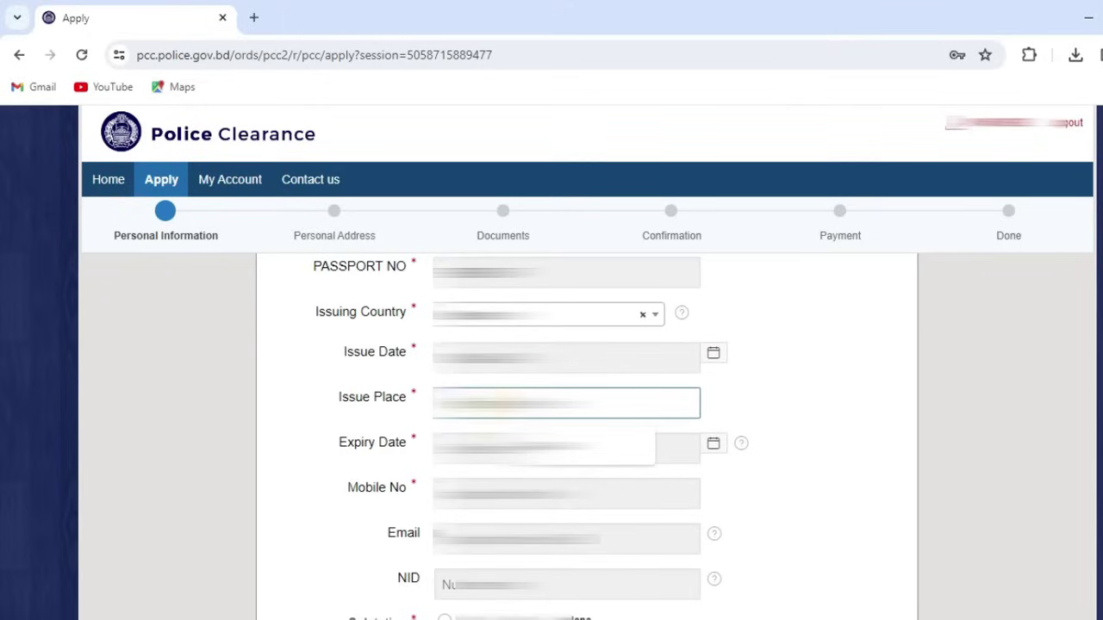
key(Down)
key(Return)
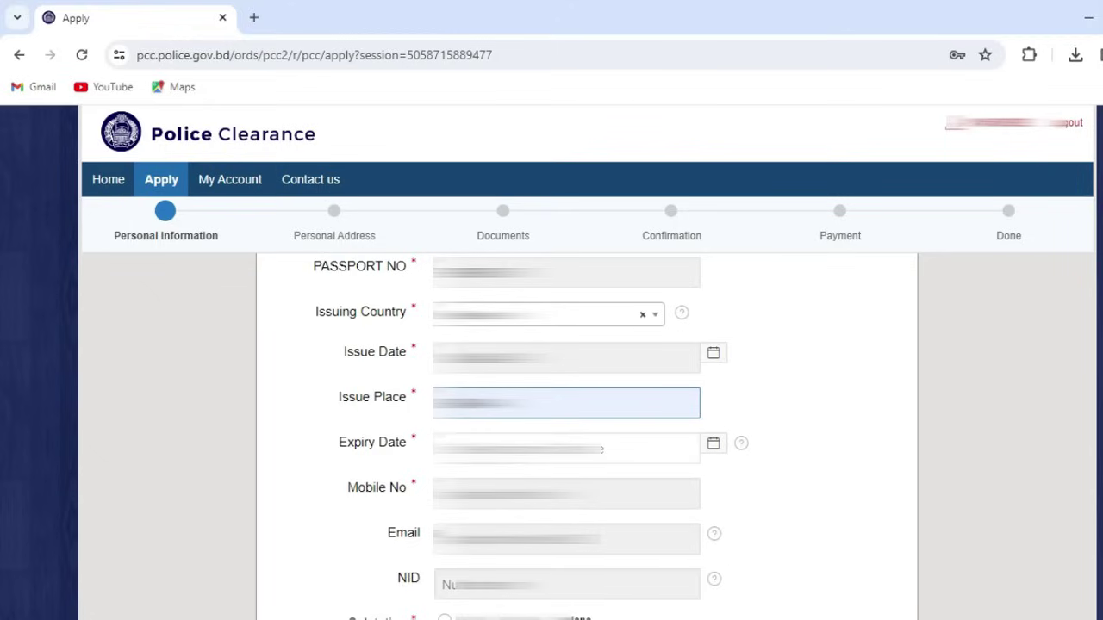
key(Tab)
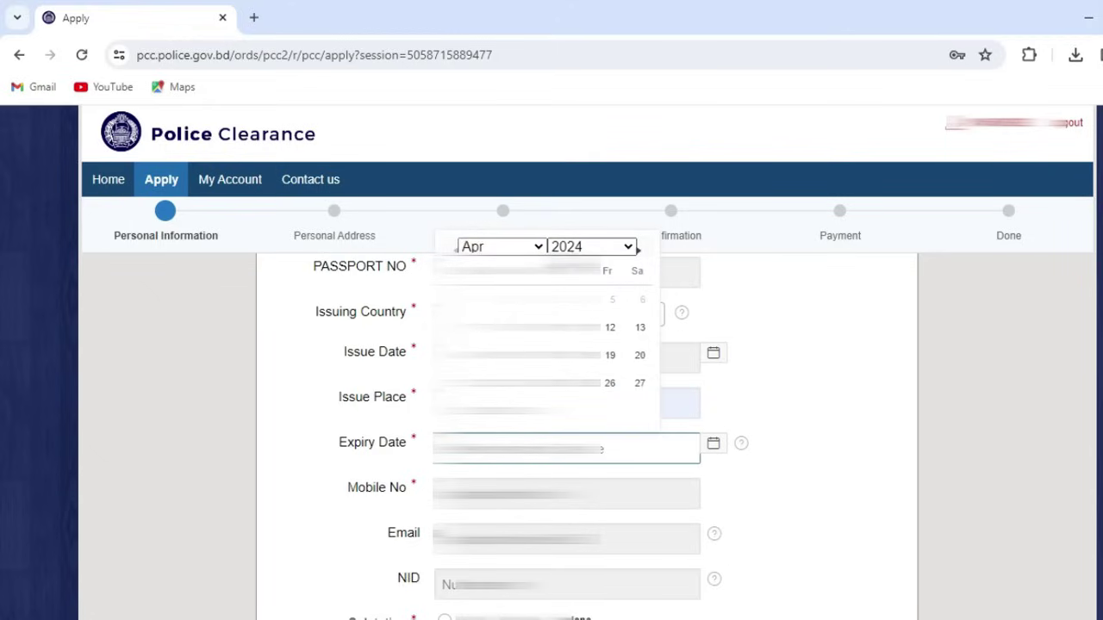
Step: Pick a later passport expiry year and accept the suggested mobile number
click(566, 246)
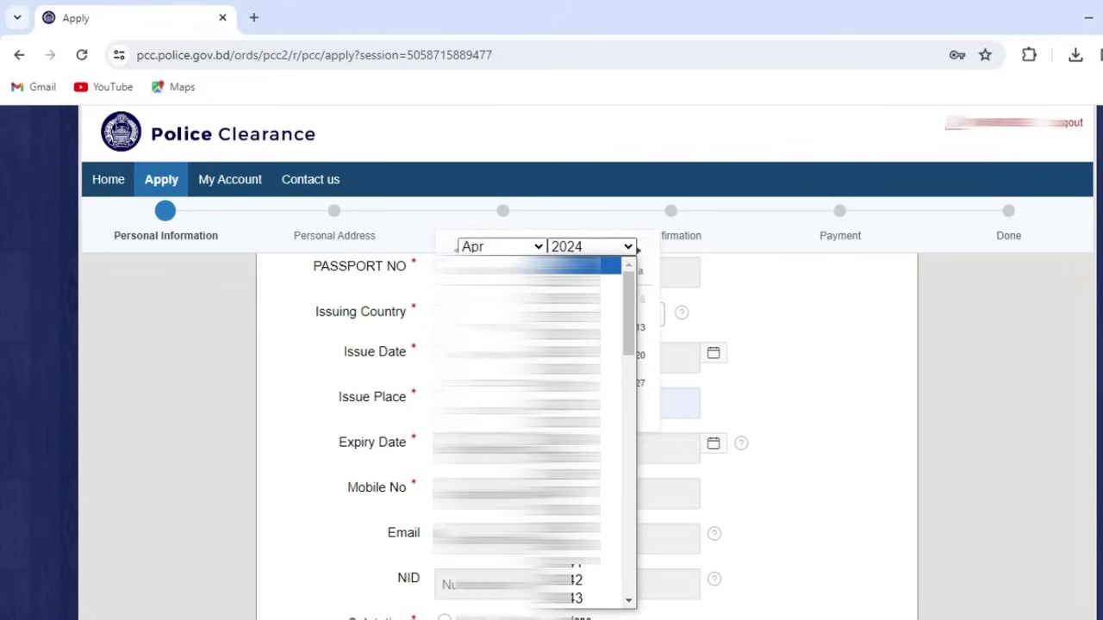
key(Down)
key(Down)
key(Down)
key(Down)
key(Down)
key(Down)
key(Down)
key(Down)
key(Down)
key(Down)
click(766, 475)
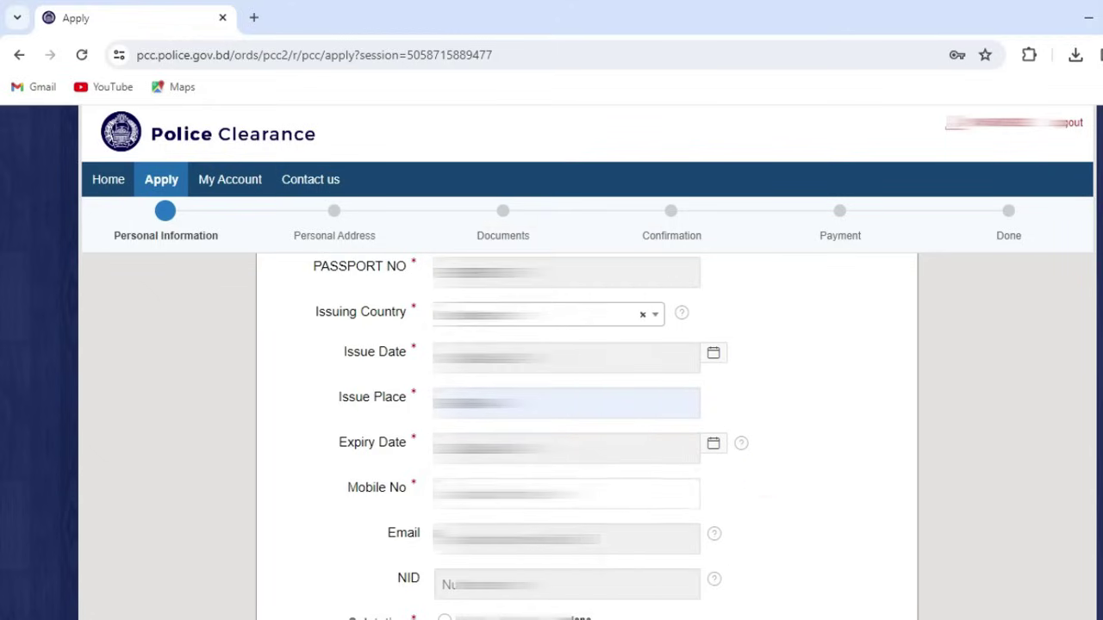
click(567, 493)
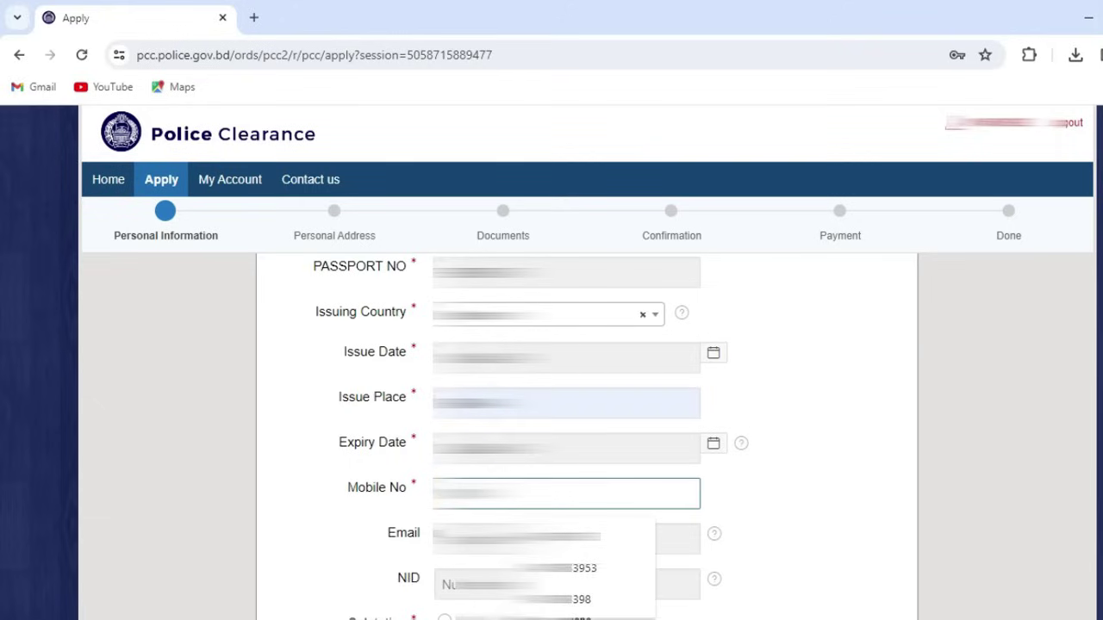
key(Escape)
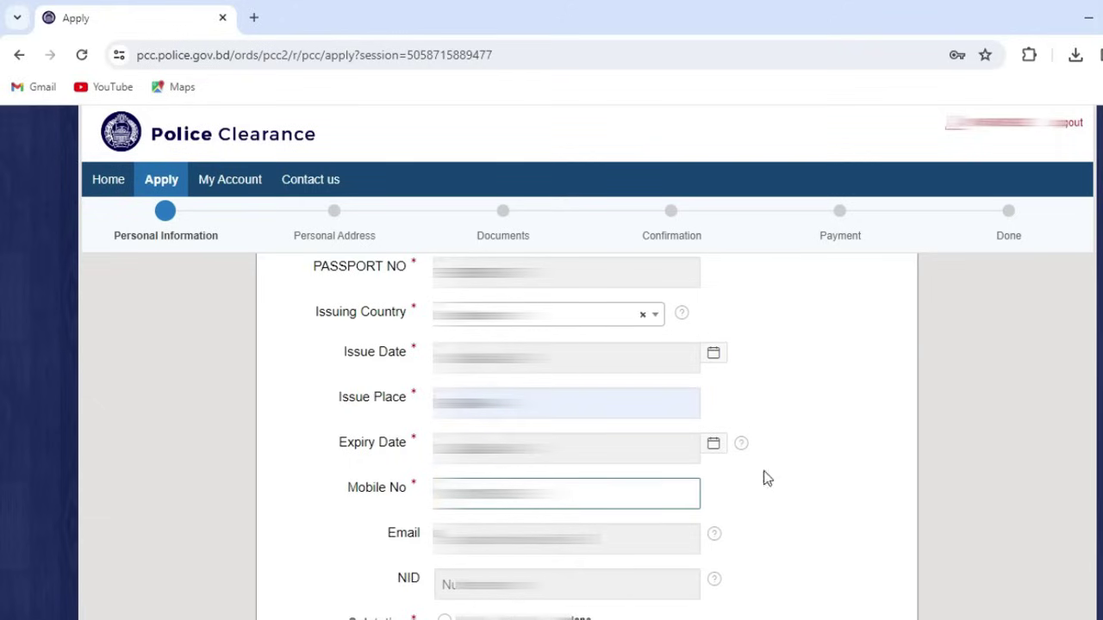
click(769, 466)
scroll(790, 492, down, 2)
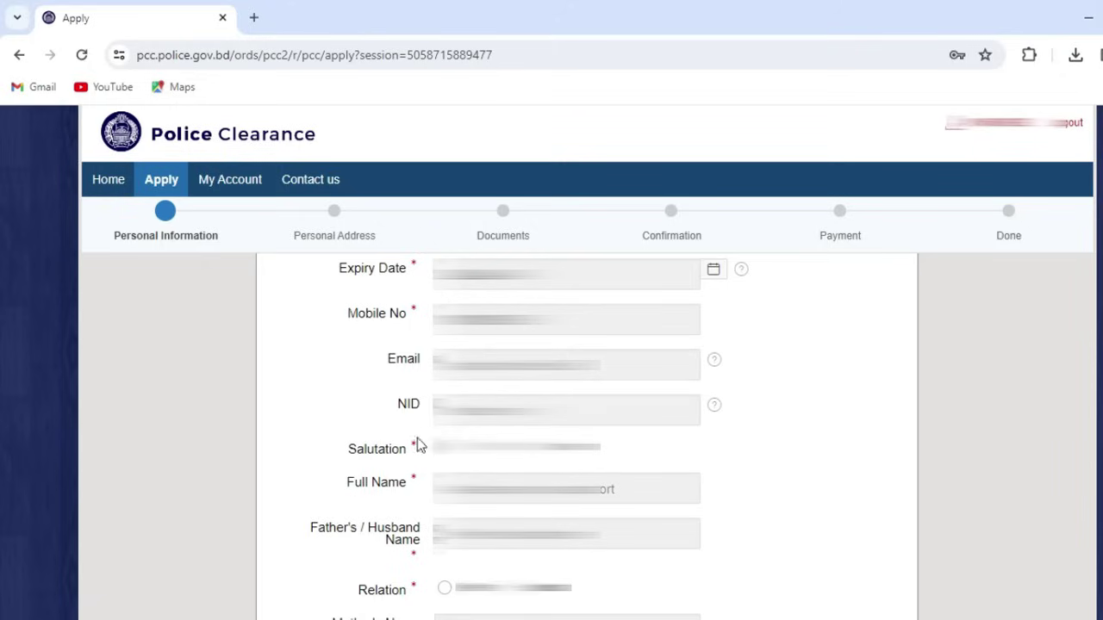
Step: Focus the NID field, then switch the salutation from Mr. to None
click(630, 411)
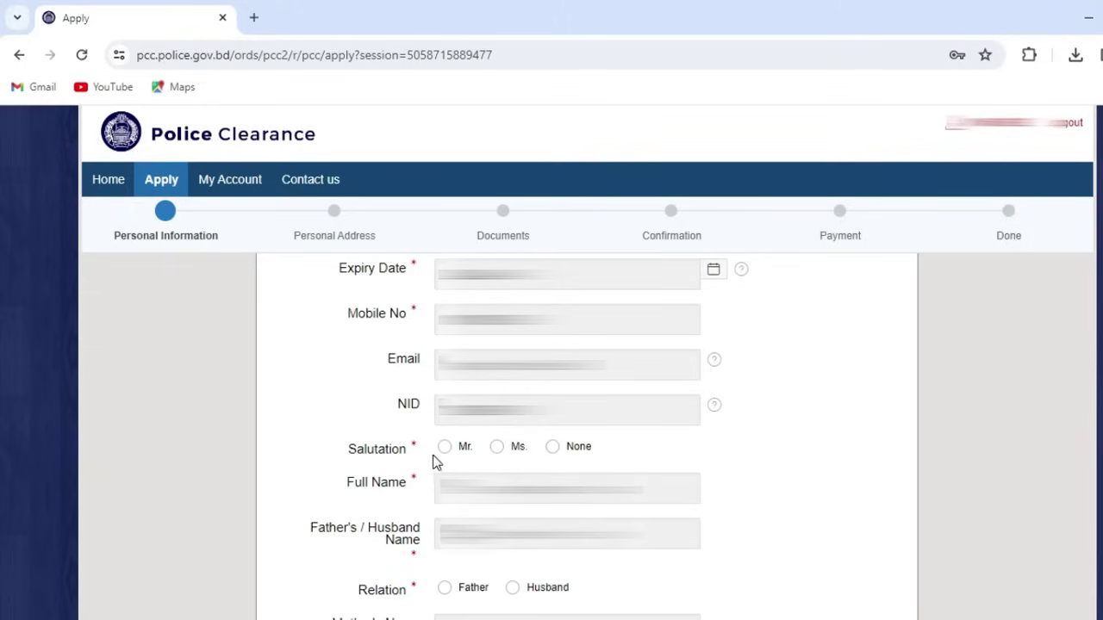
click(445, 447)
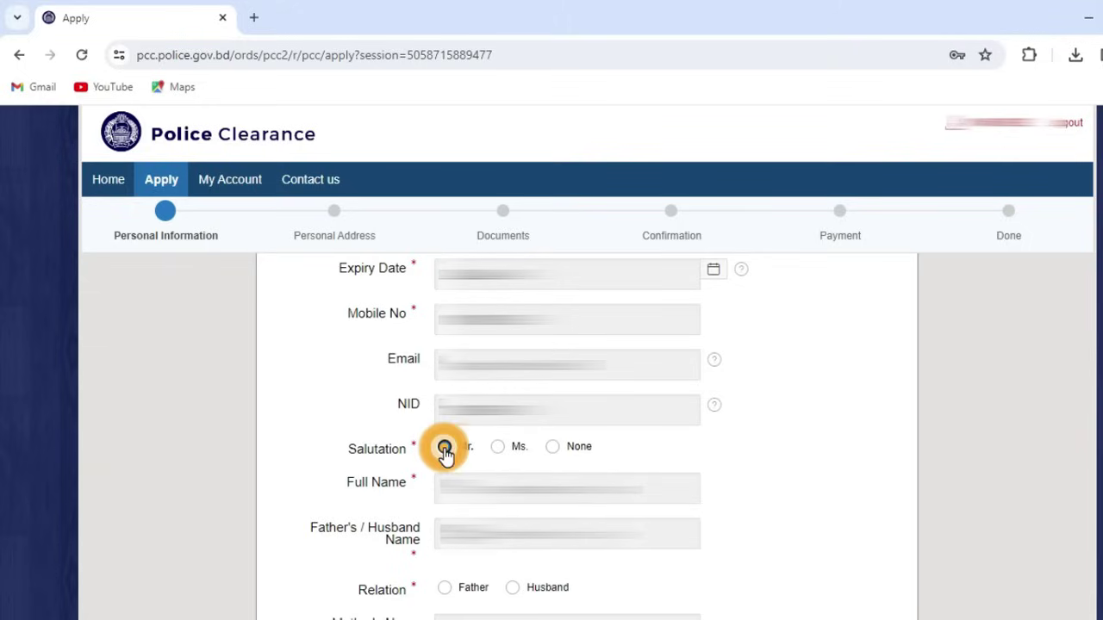
click(553, 447)
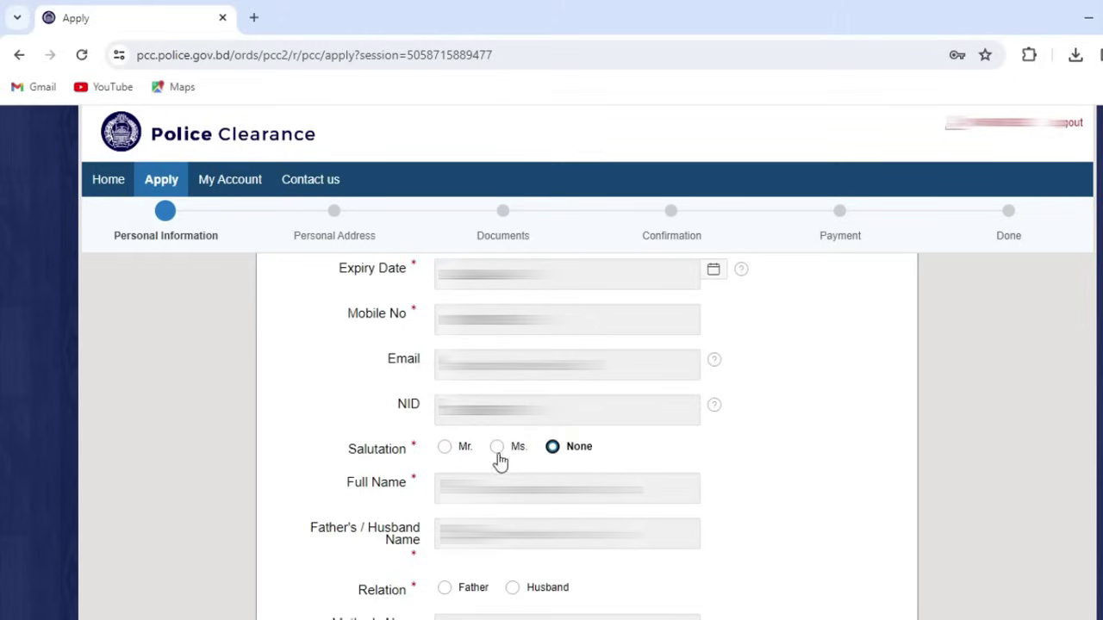
Step: Type the applicant's full name into the Full Name field
scroll(581, 458, down, 1)
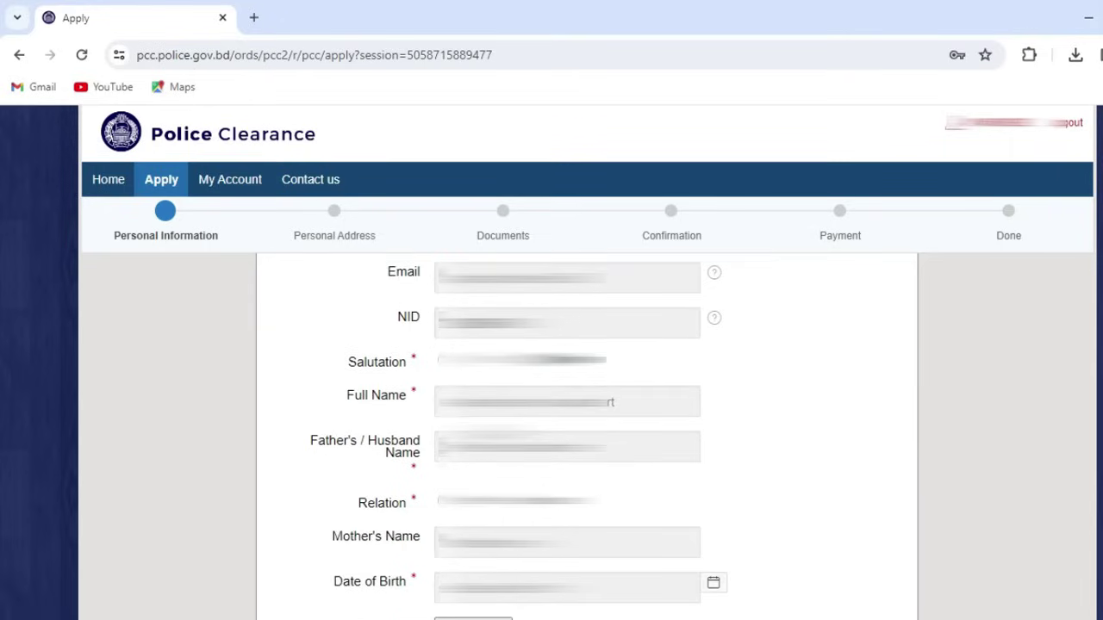
click(486, 409)
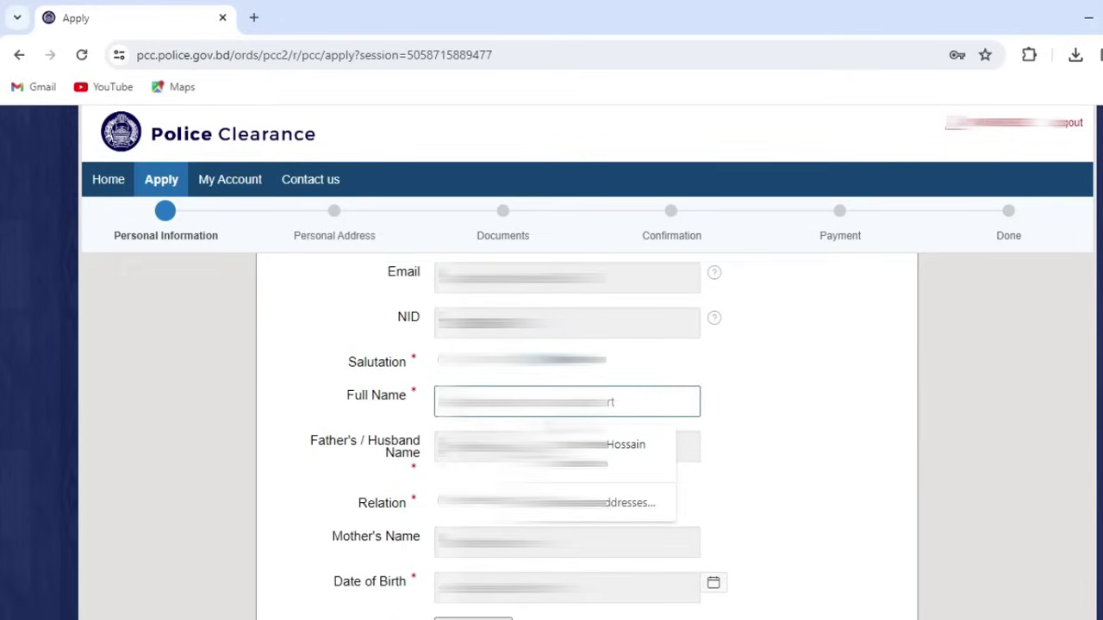
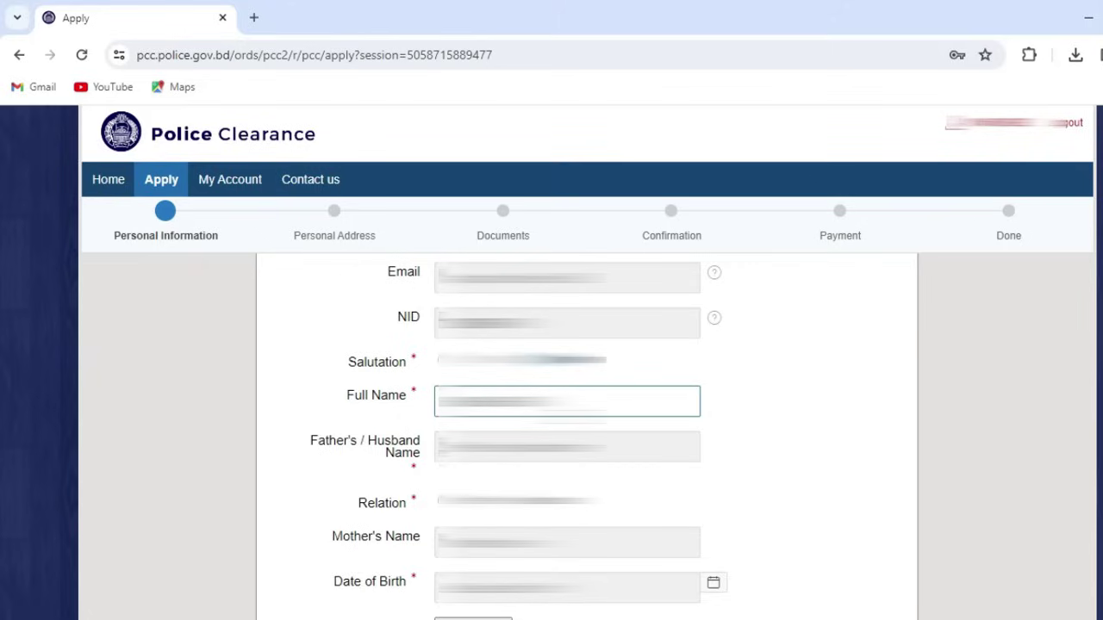
key(Tab)
Step: Review the father's or husband's name, relation choice and mother's name fields
click(542, 447)
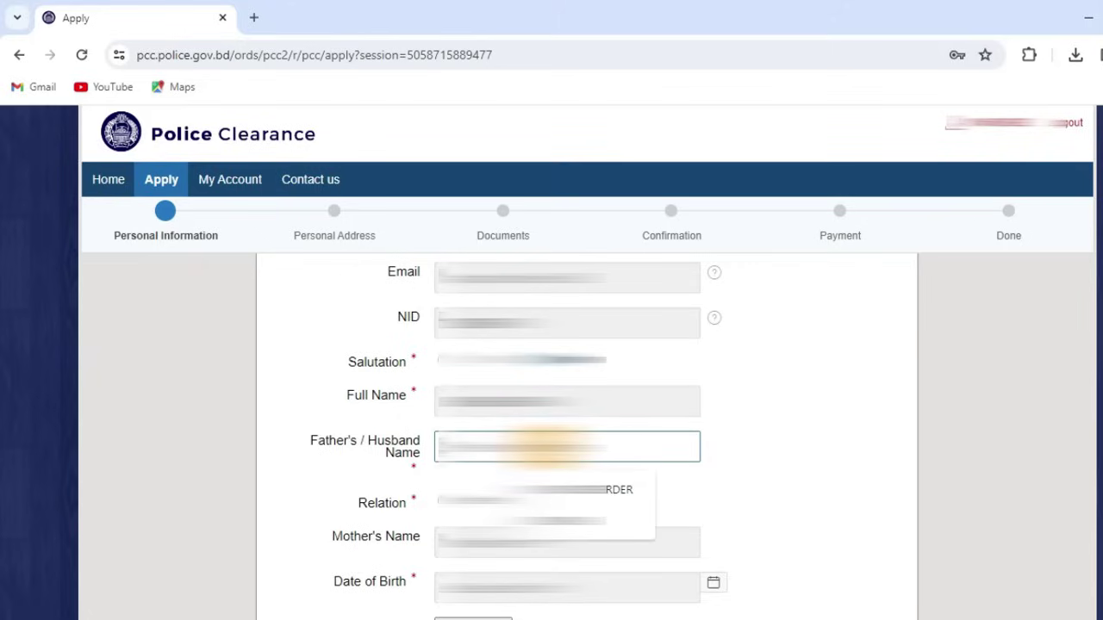
key(Escape)
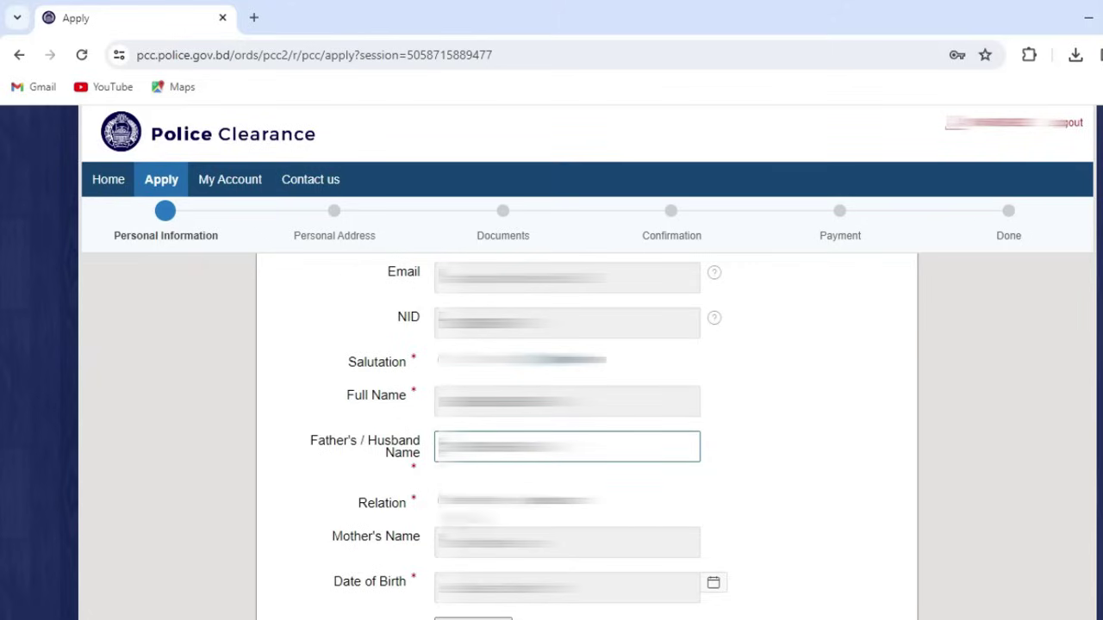
click(437, 502)
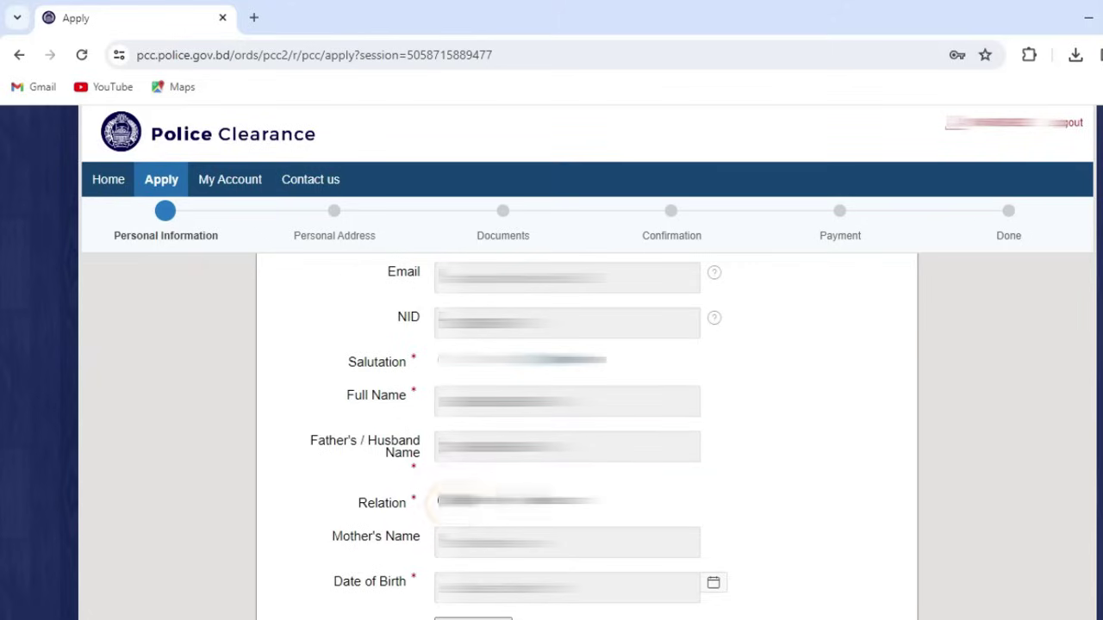
click(567, 542)
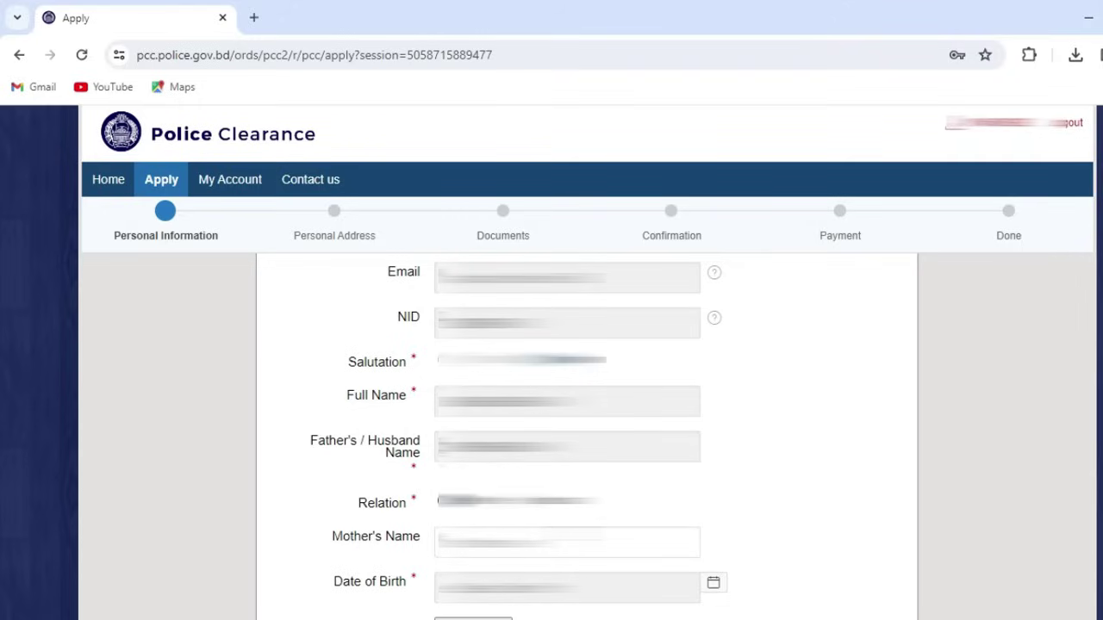
key(shift+Tab)
key(shift+Tab)
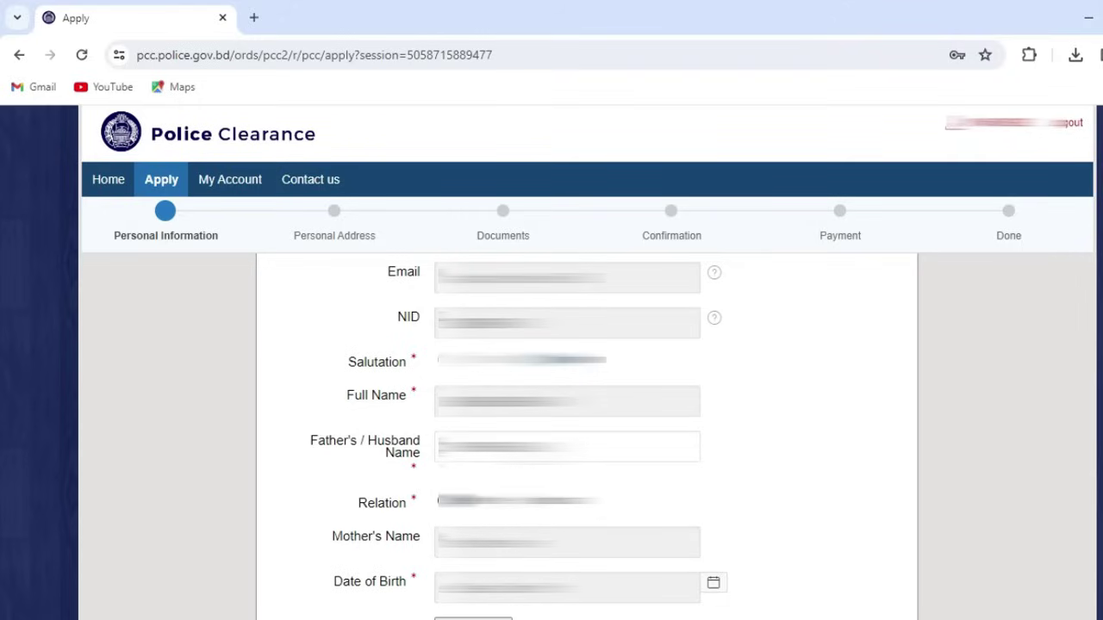
key(Tab)
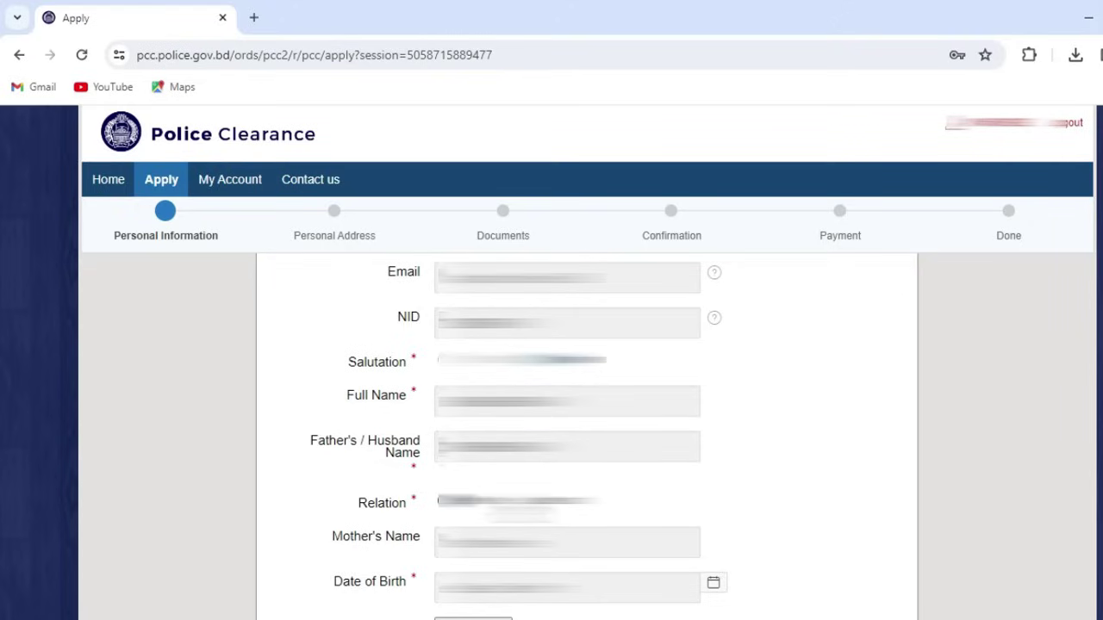
key(shift+Tab)
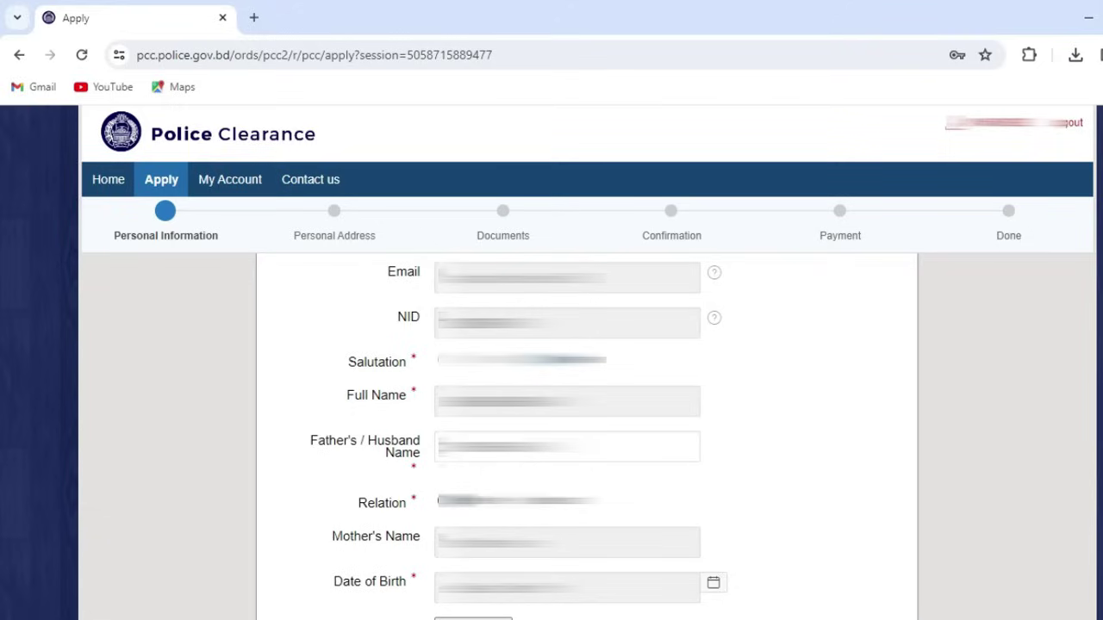
Step: Fill the Mother's Name field by accepting the suggested name
key(Tab)
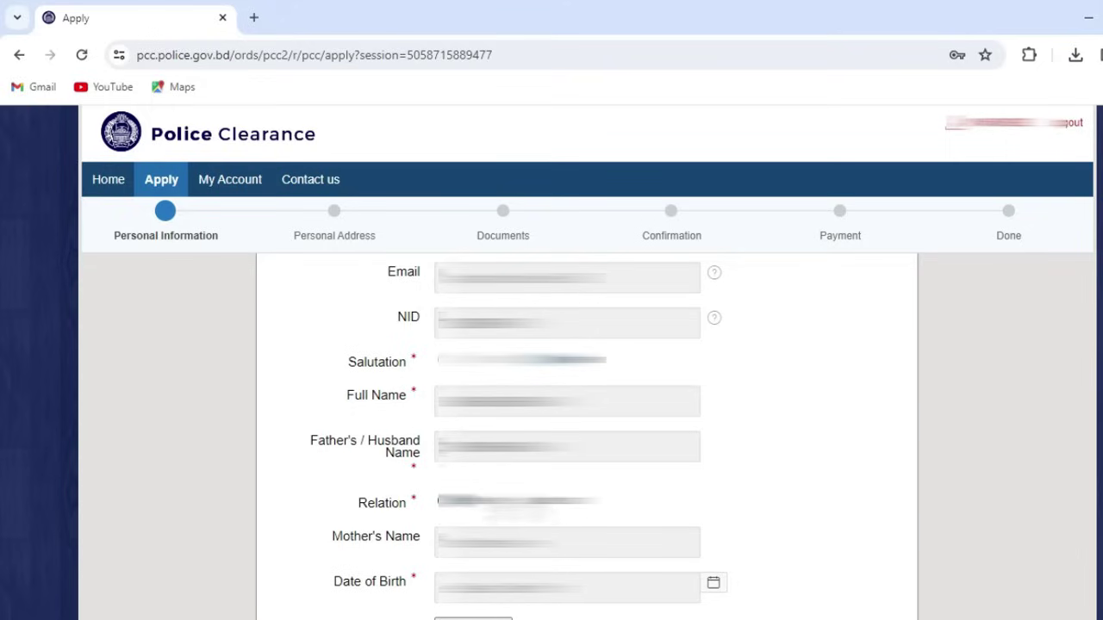
key(Tab)
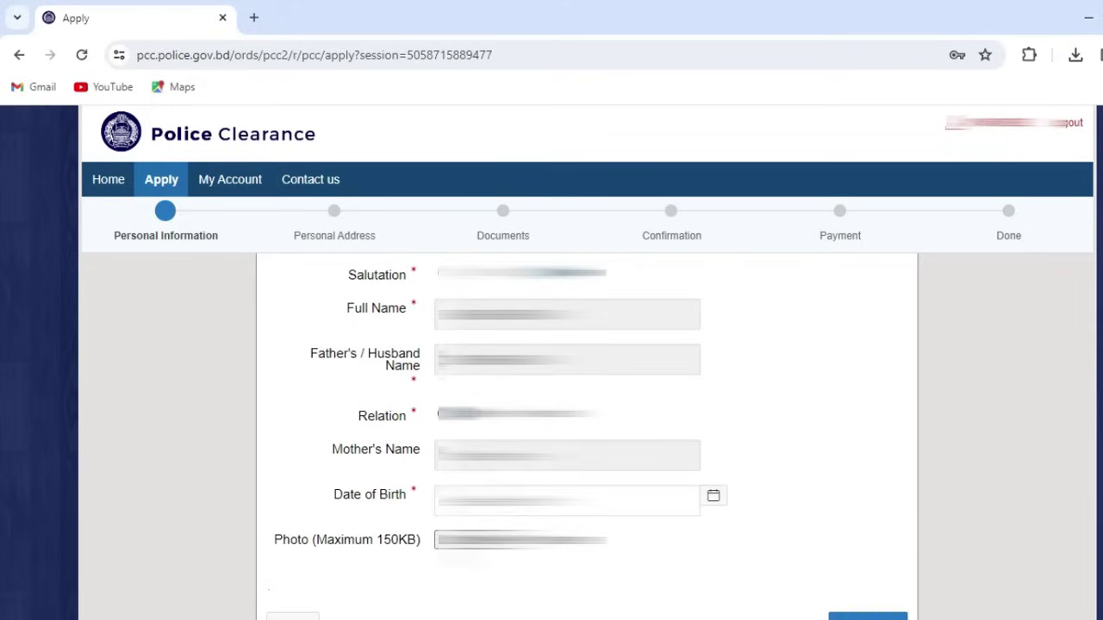
key(Down)
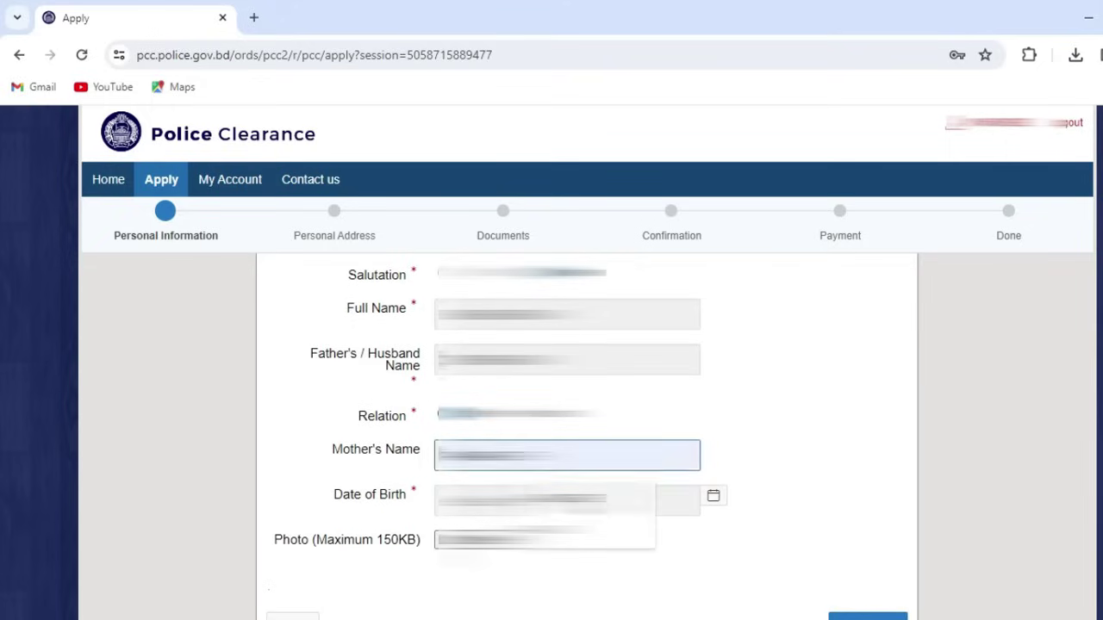
key(Down)
key(Return)
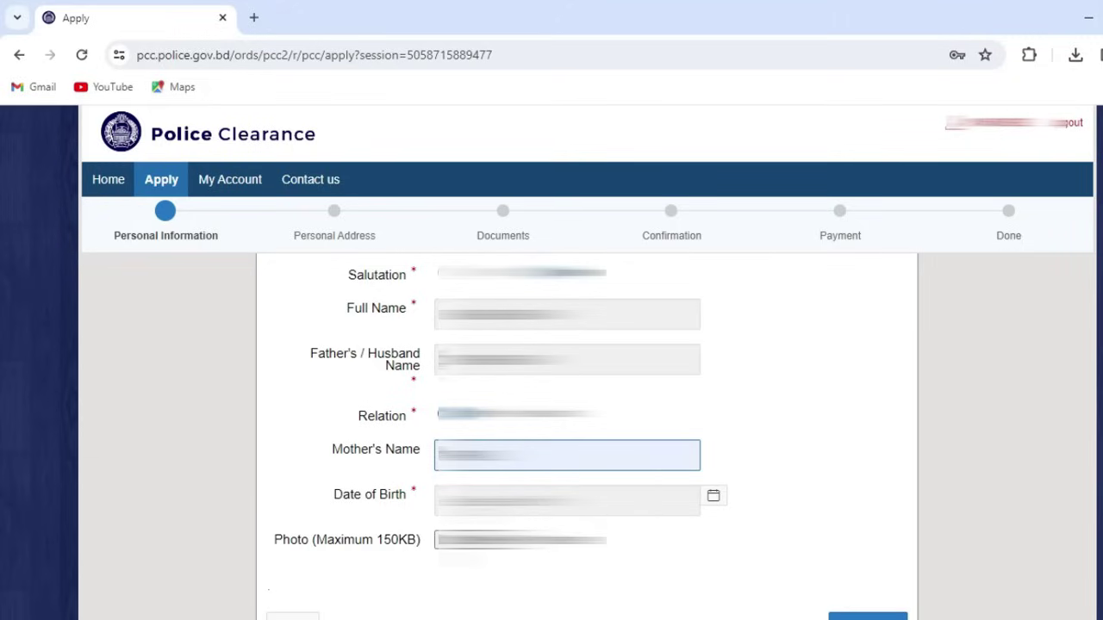
Step: Pick an earlier birth year for the Date of Birth
key(Tab)
key(Tab)
key(alt+Down)
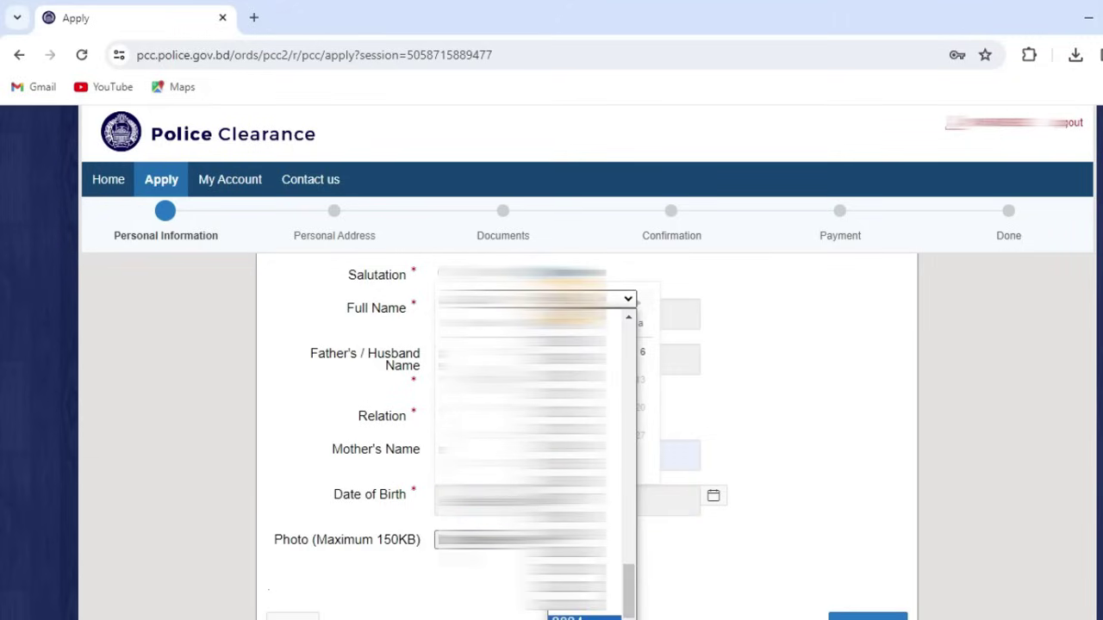
key(Up)
key(Up)
key(Up)
key(Up)
key(Up)
key(Up)
key(Up)
key(Up)
key(Up)
key(Up)
key(Up)
key(Up)
key(Up)
key(Up)
key(Up)
key(Up)
key(Up)
key(Up)
key(Up)
key(Up)
key(Up)
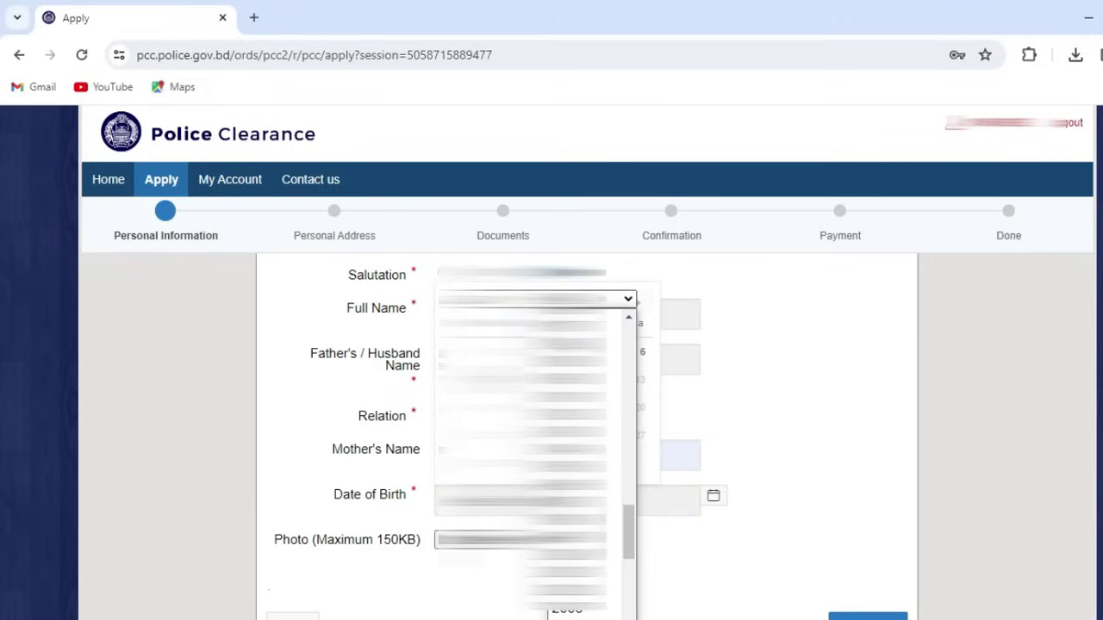
key(Return)
key(Return)
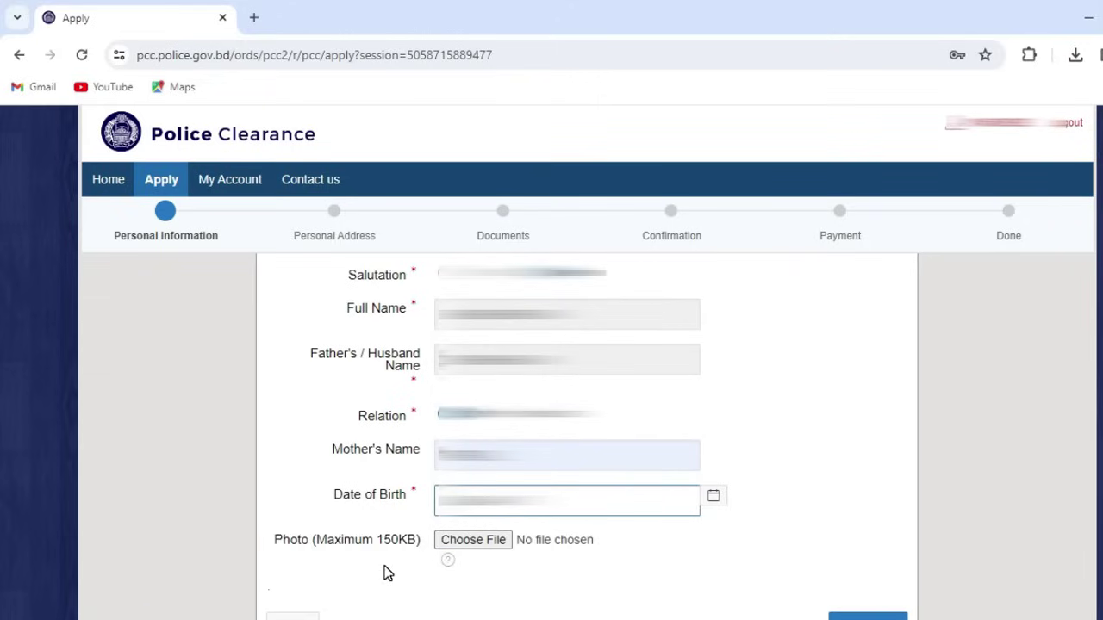
Step: Attach 2x2.jpg from the police folder as the photo and save the personal information
click(475, 545)
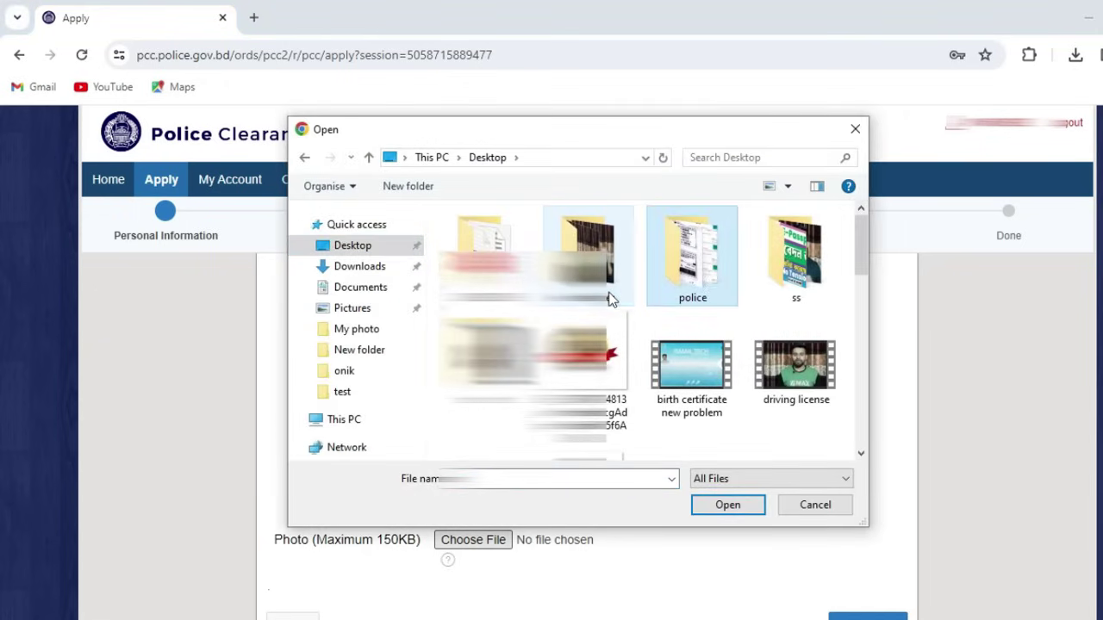
double_click(703, 267)
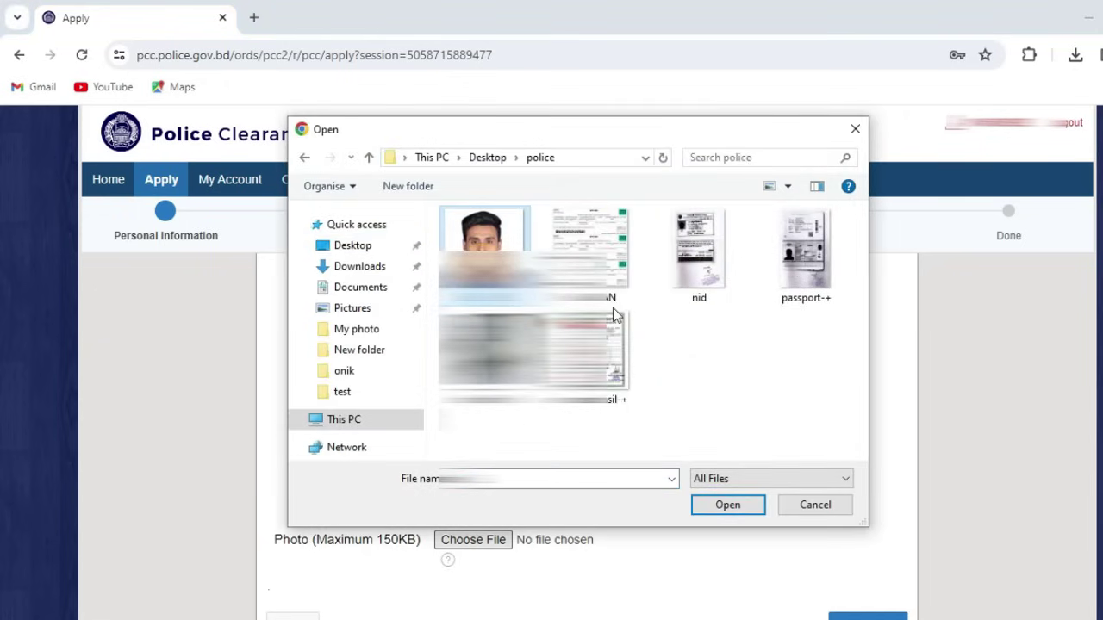
click(722, 508)
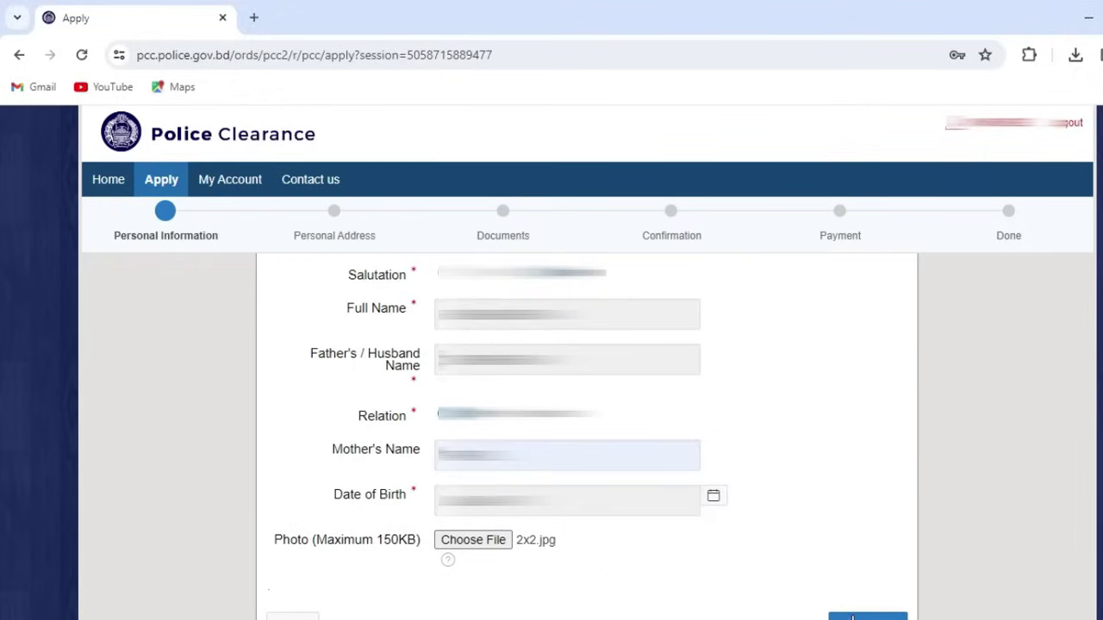
scroll(577, 554, down, 1)
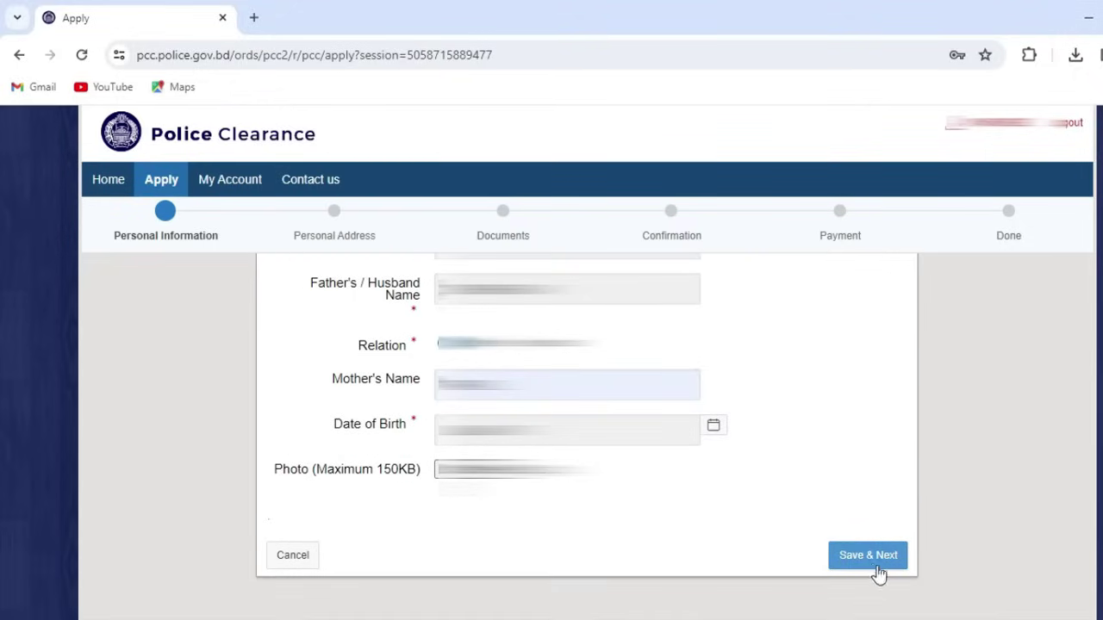
click(872, 562)
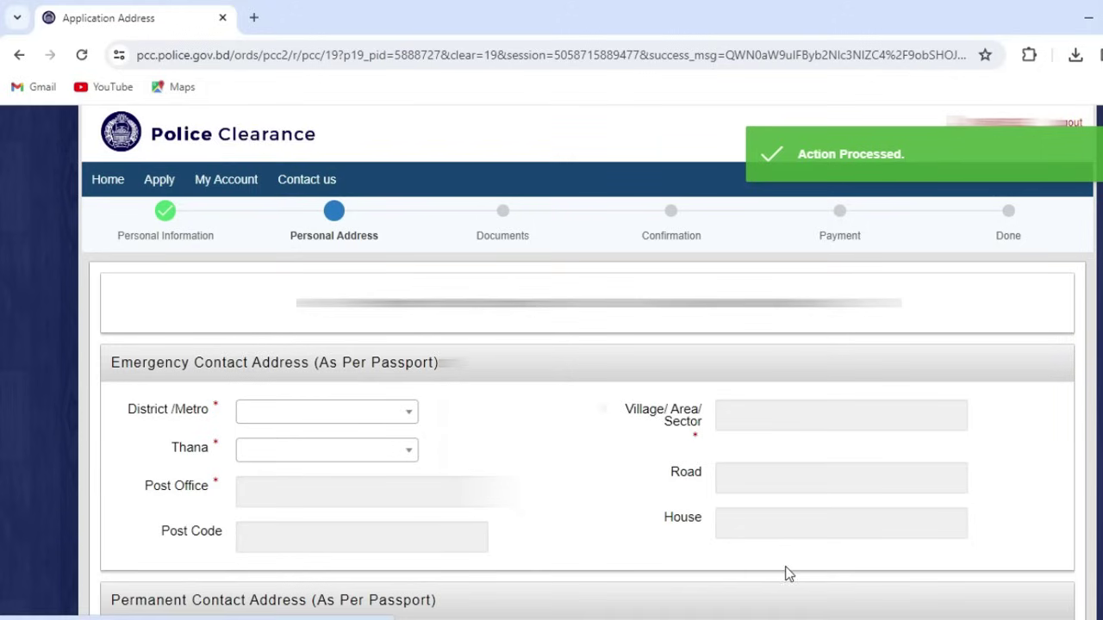
scroll(535, 500, down, 1)
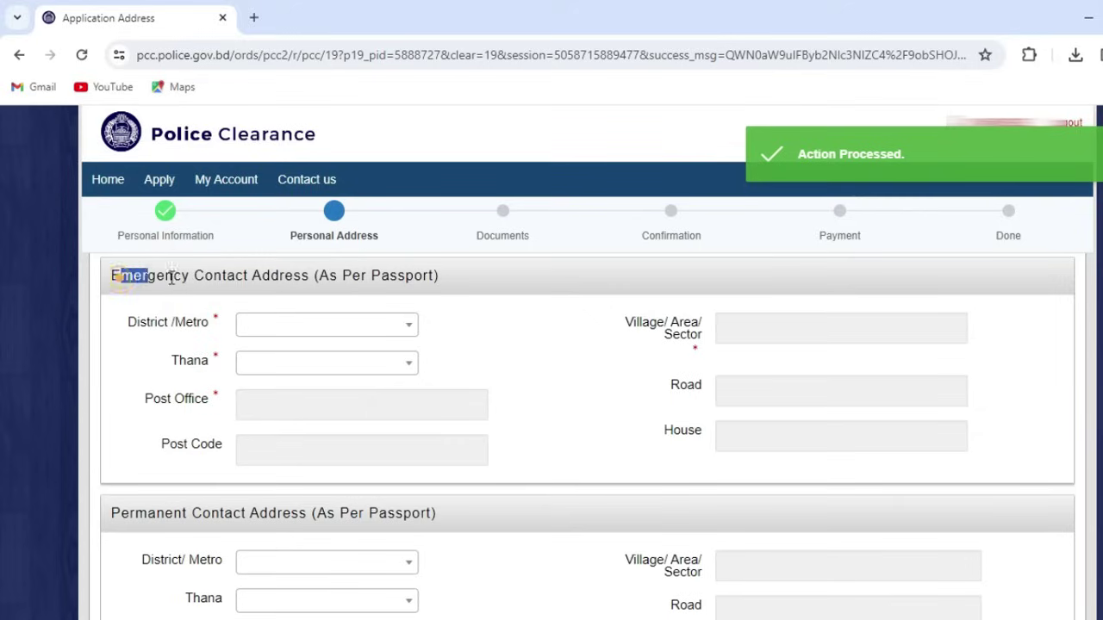
drag(120, 278, 331, 276)
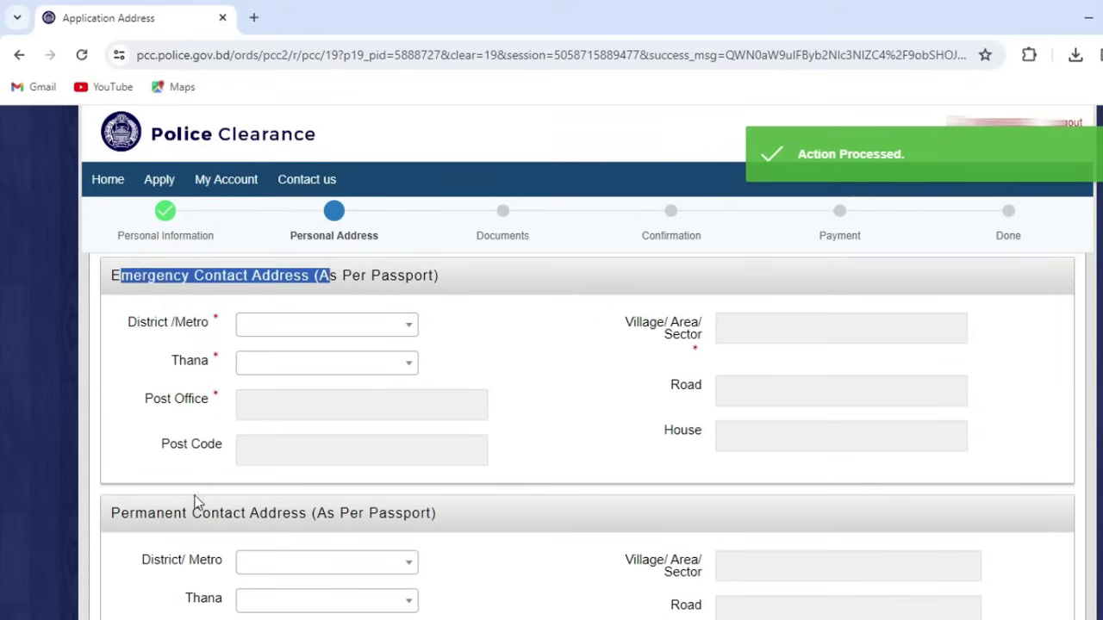
scroll(217, 520, down, 3)
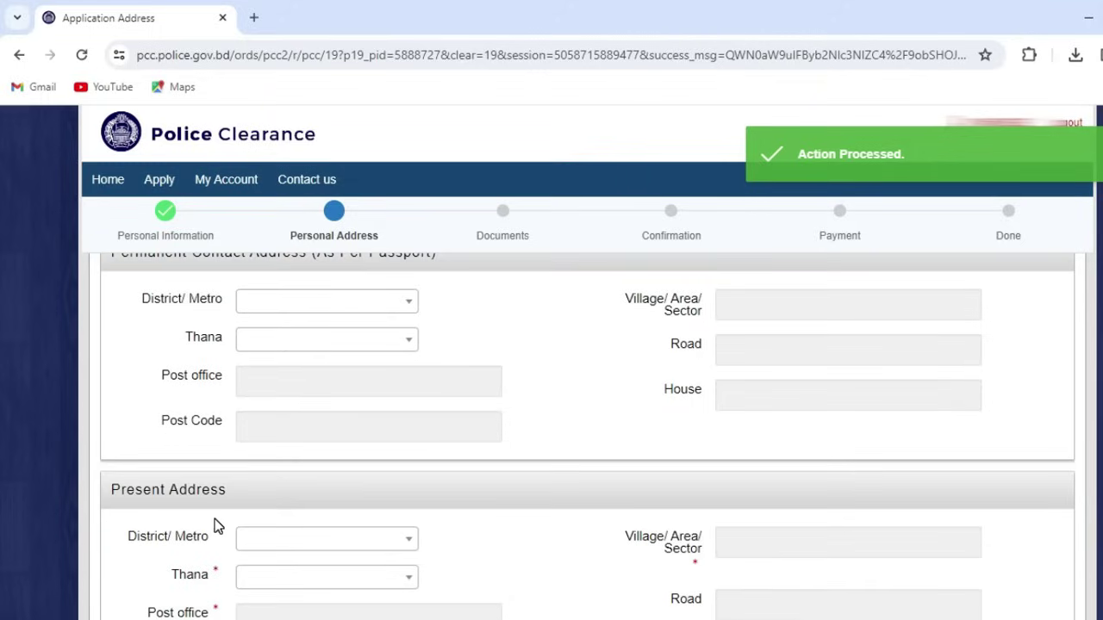
scroll(362, 515, up, 3)
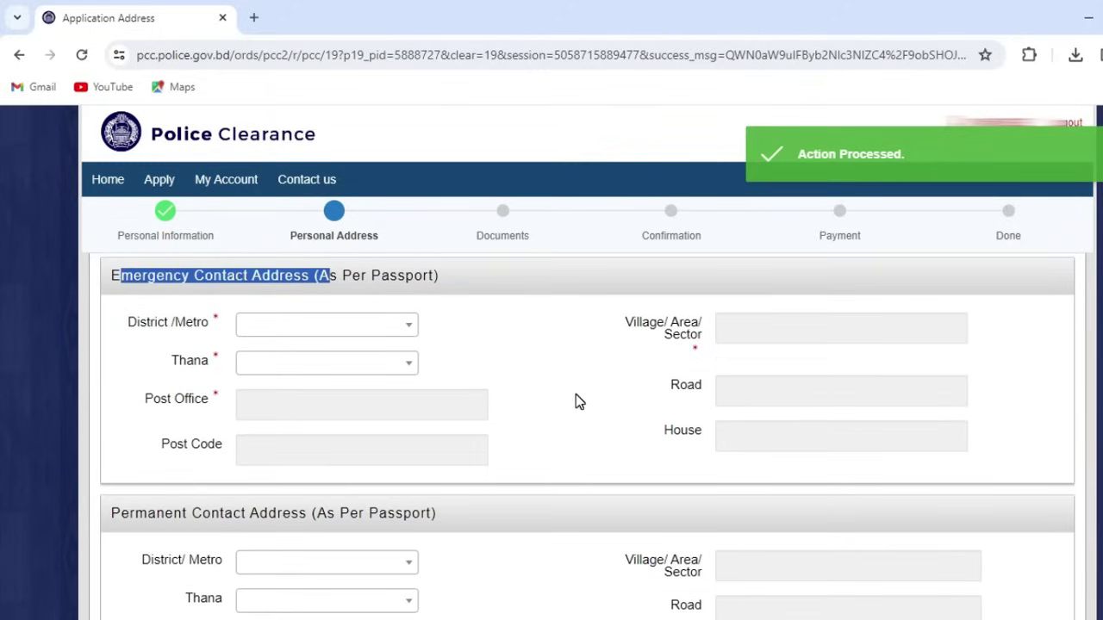
click(548, 391)
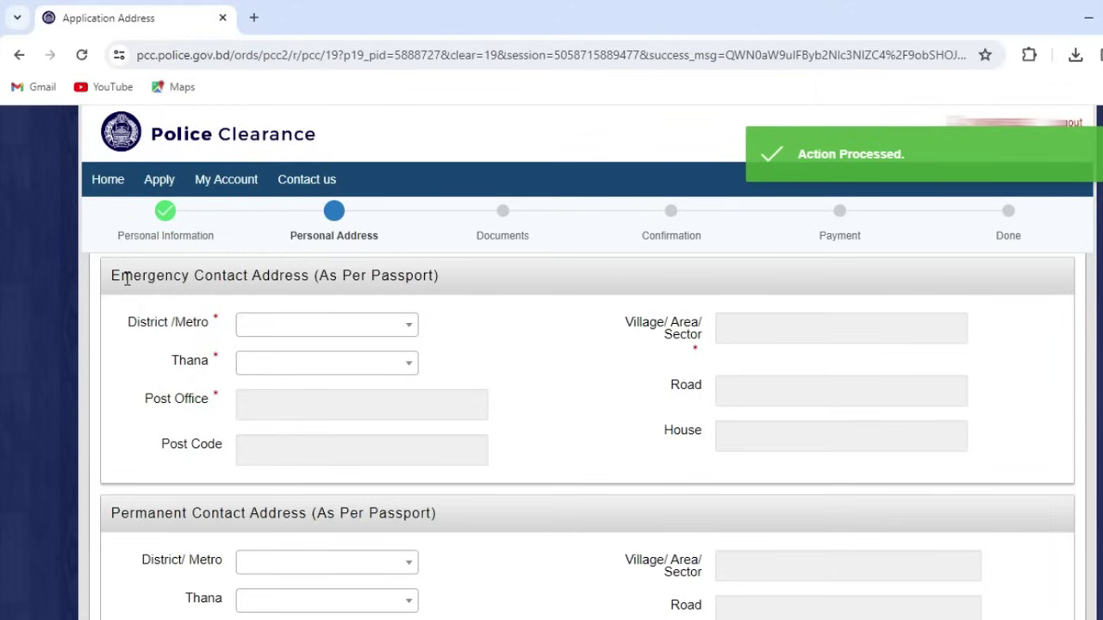
scroll(234, 504, down, 1)
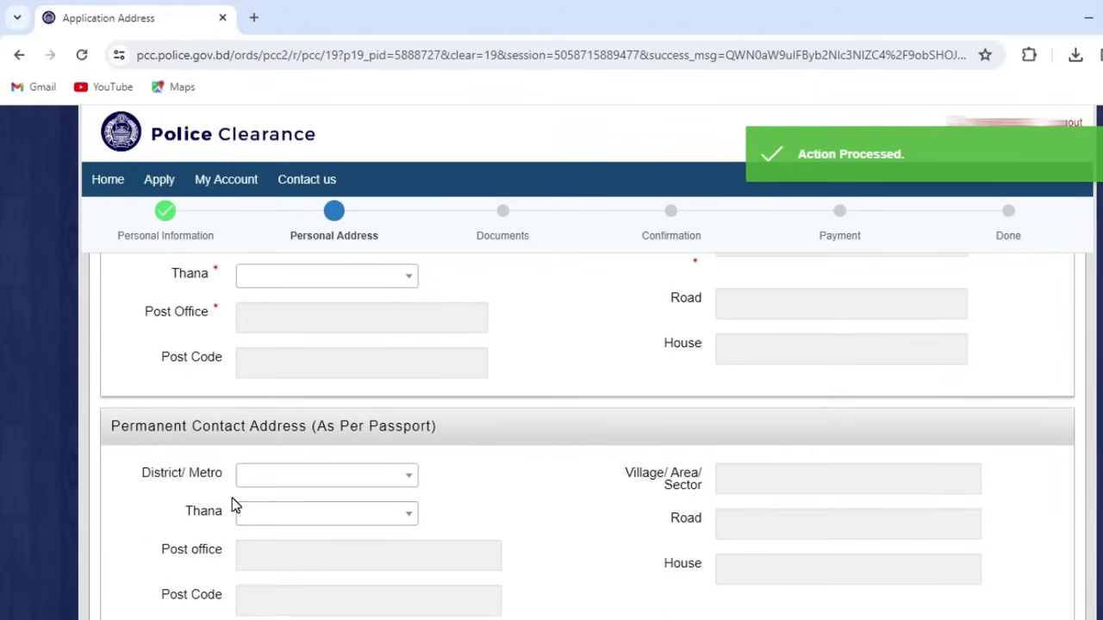
scroll(231, 498, down, 3)
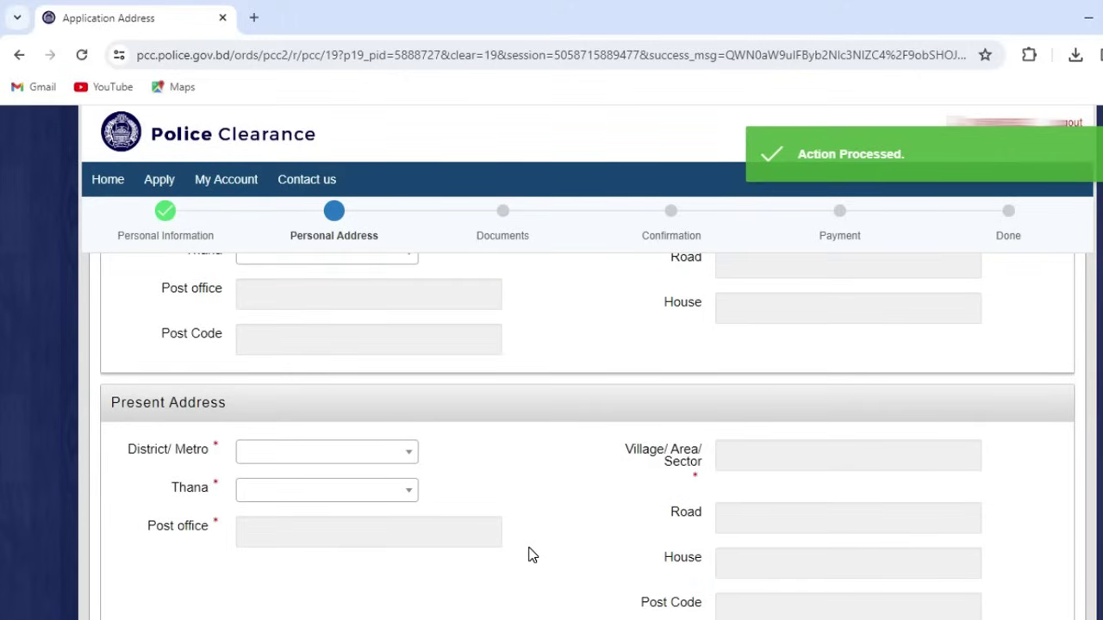
scroll(529, 554, down, 1)
scroll(546, 547, up, 6)
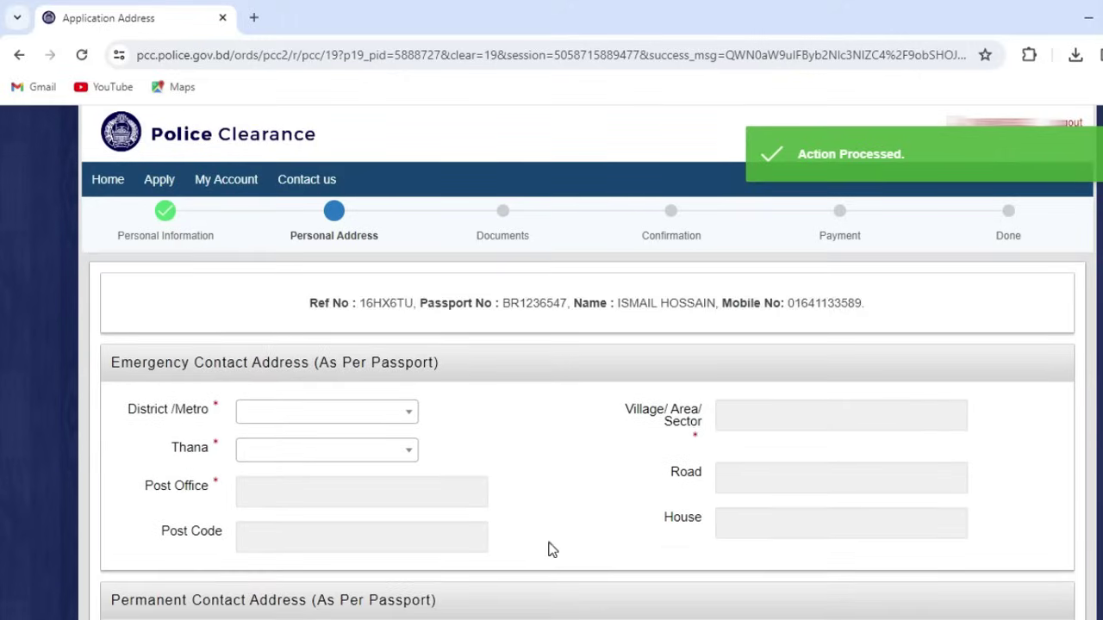
scroll(550, 548, down, 1)
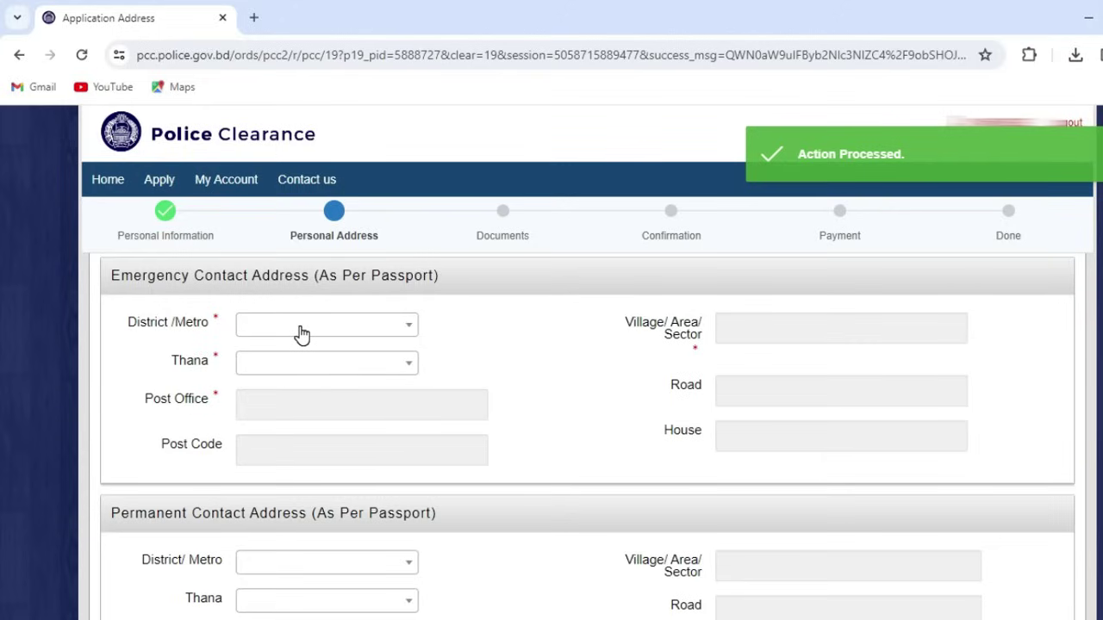
scroll(325, 387, down, 6)
scroll(325, 387, up, 2)
scroll(325, 380, up, 4)
click(297, 336)
click(293, 327)
scroll(362, 449, down, 4)
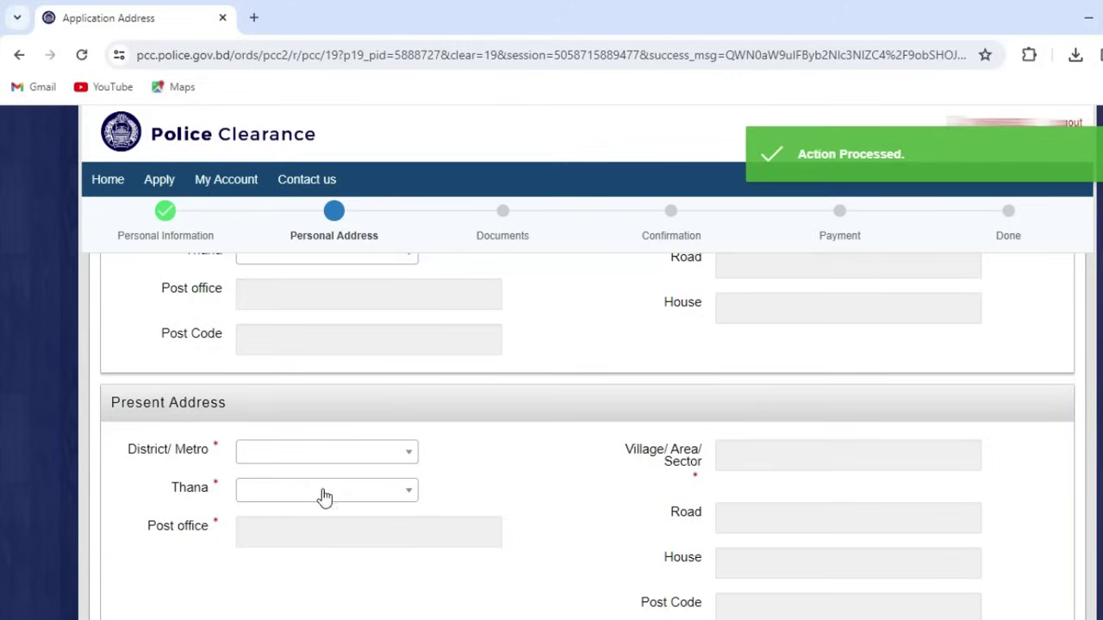
click(479, 528)
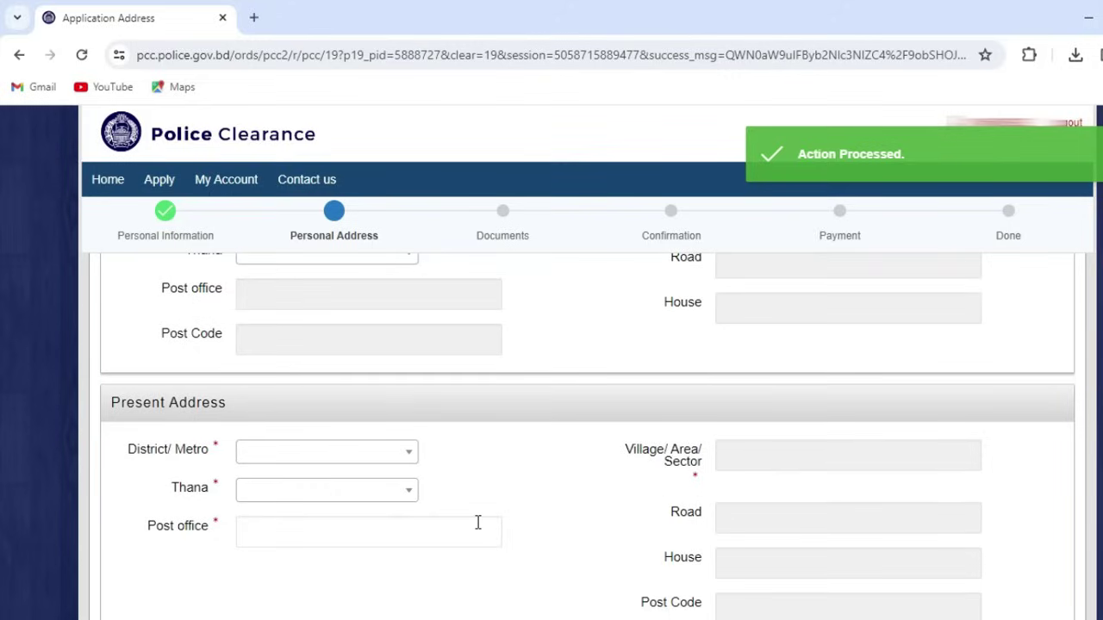
scroll(477, 522, down, 3)
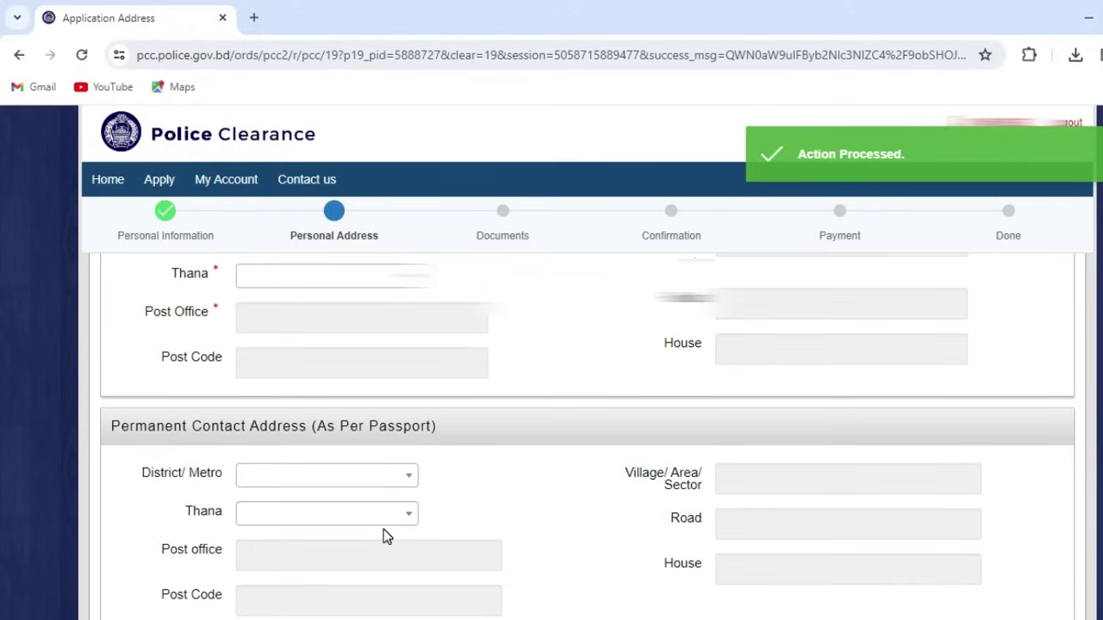
scroll(385, 535, up, 2)
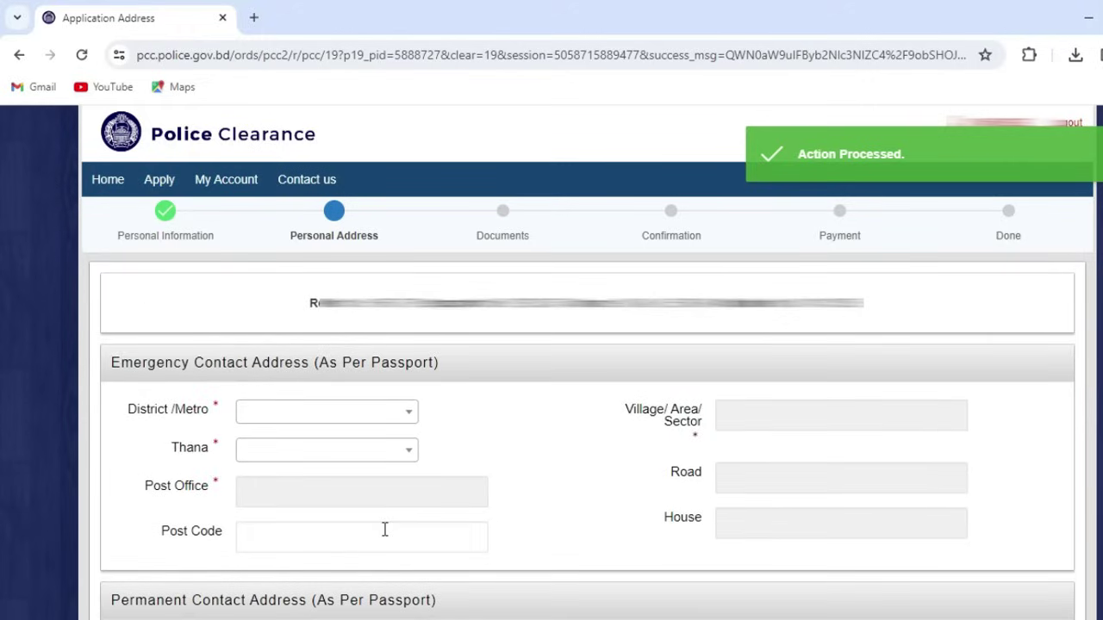
scroll(385, 530, down, 2)
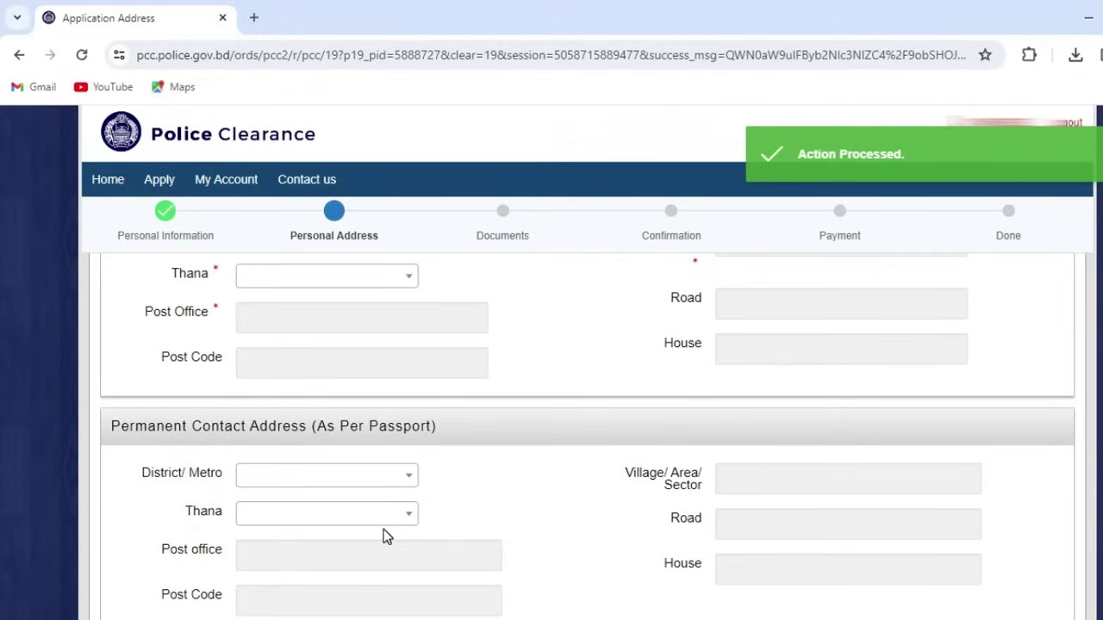
scroll(385, 535, down, 2)
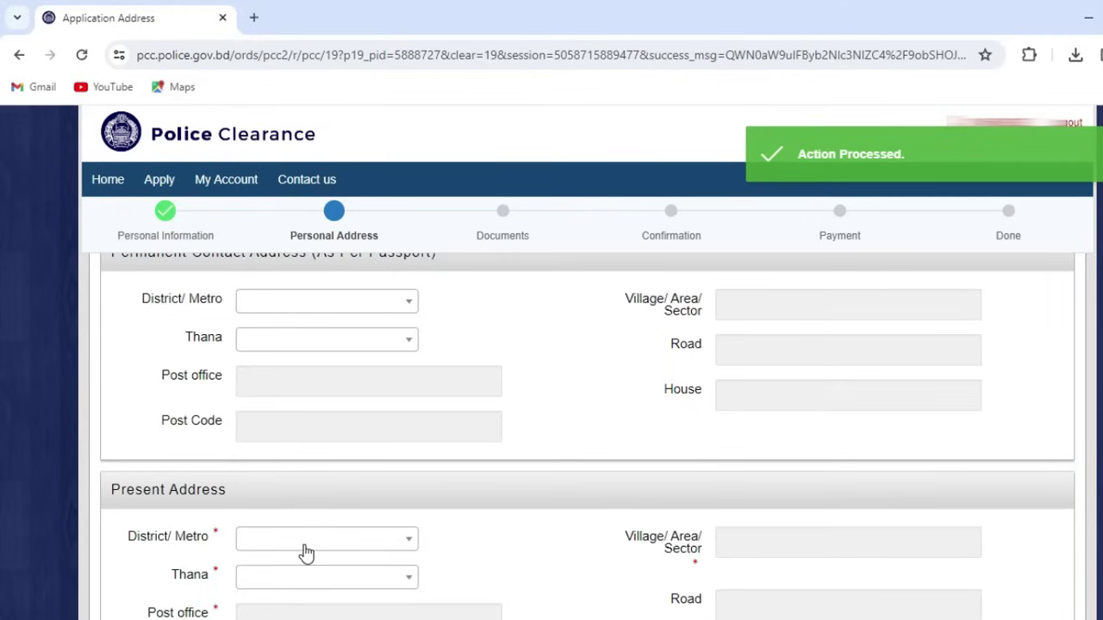
scroll(306, 552, up, 2)
scroll(267, 522, up, 2)
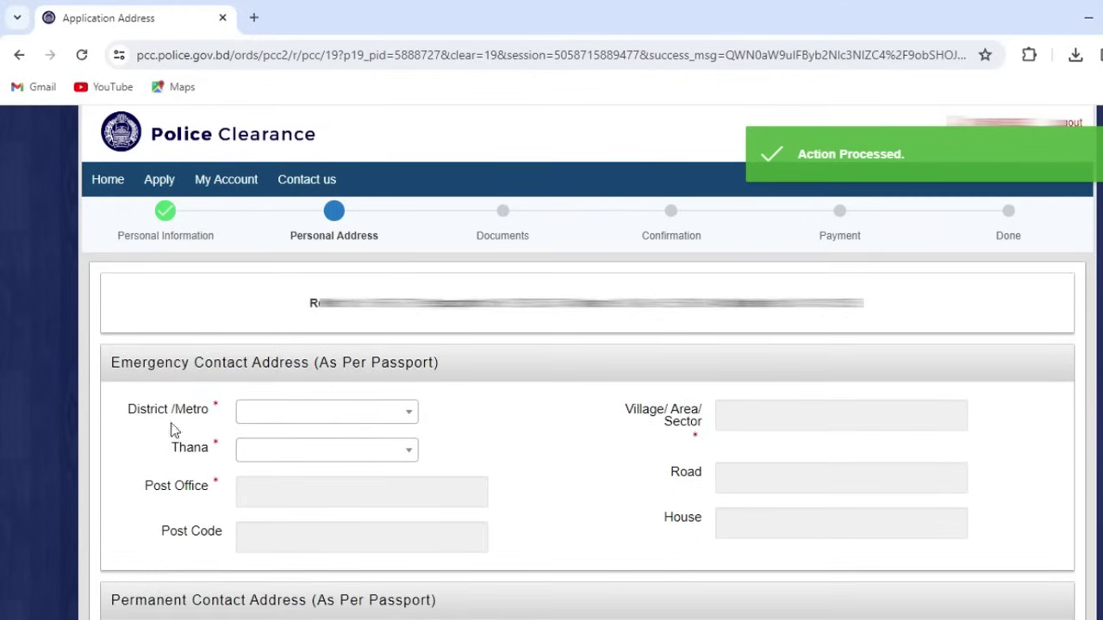
scroll(351, 427, down, 2)
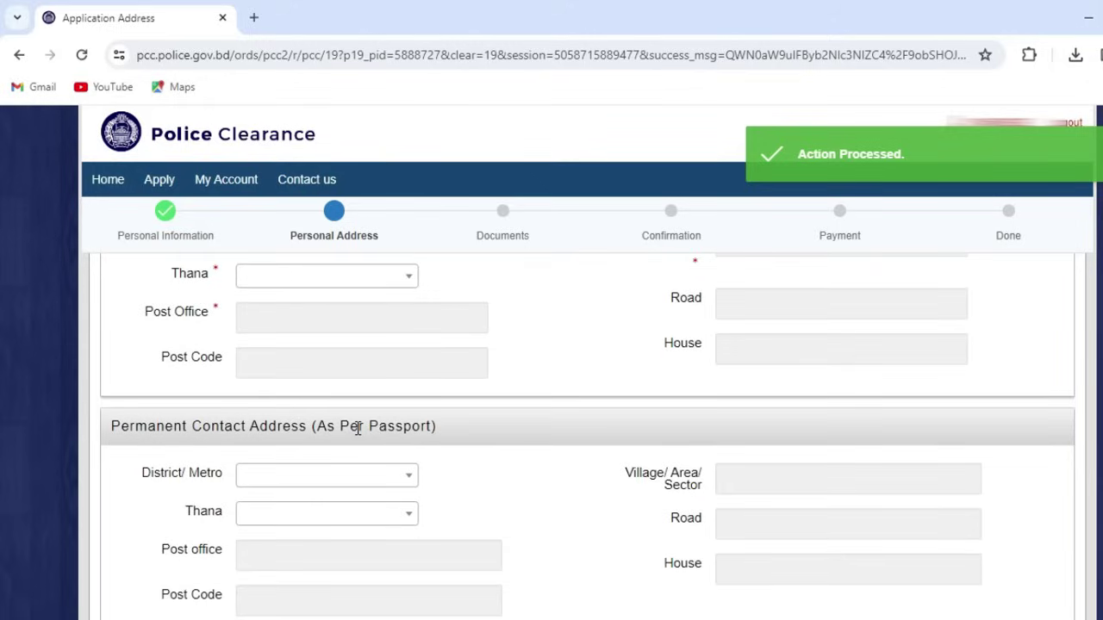
scroll(357, 429, up, 2)
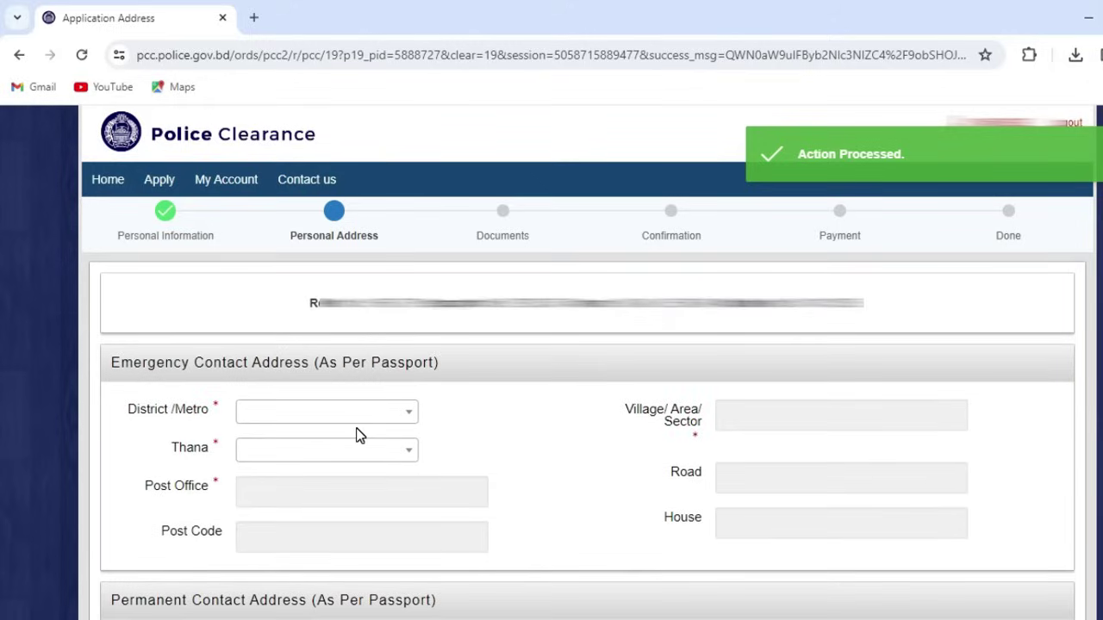
scroll(360, 435, down, 1)
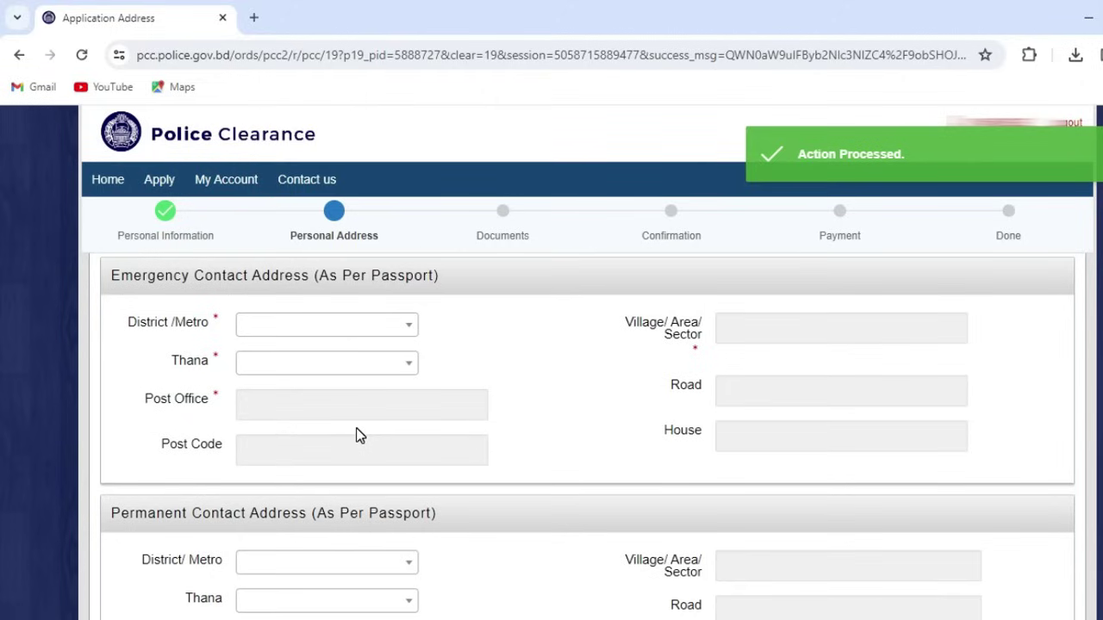
Step: Set the emergency contact district to Dhaka Metropolitan Police and the thana to Pallabi
click(311, 336)
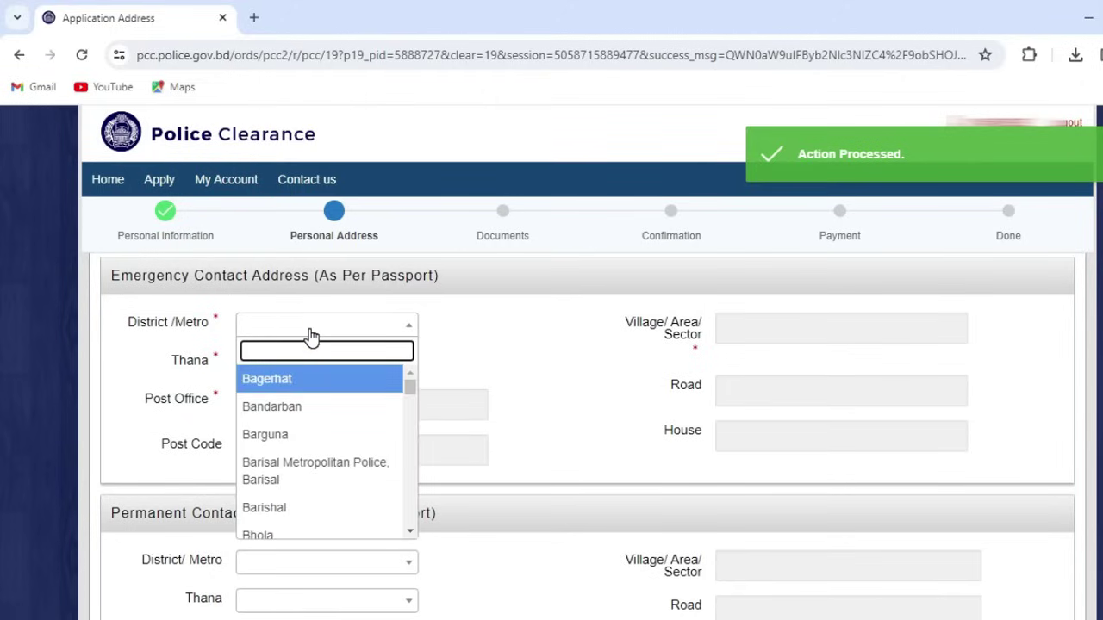
text(DHA)
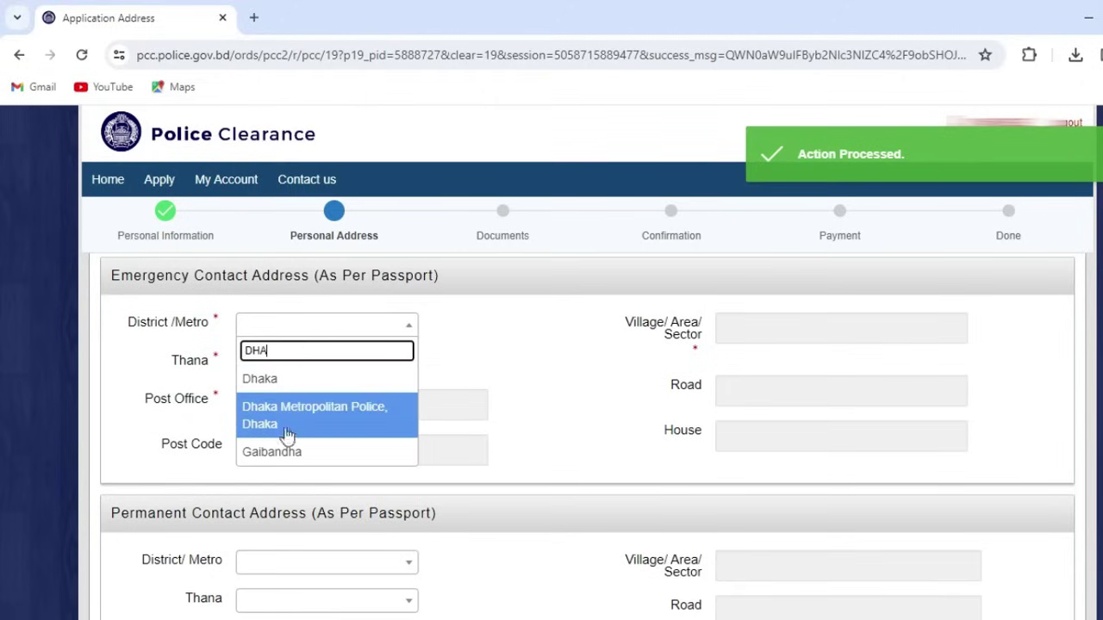
click(315, 429)
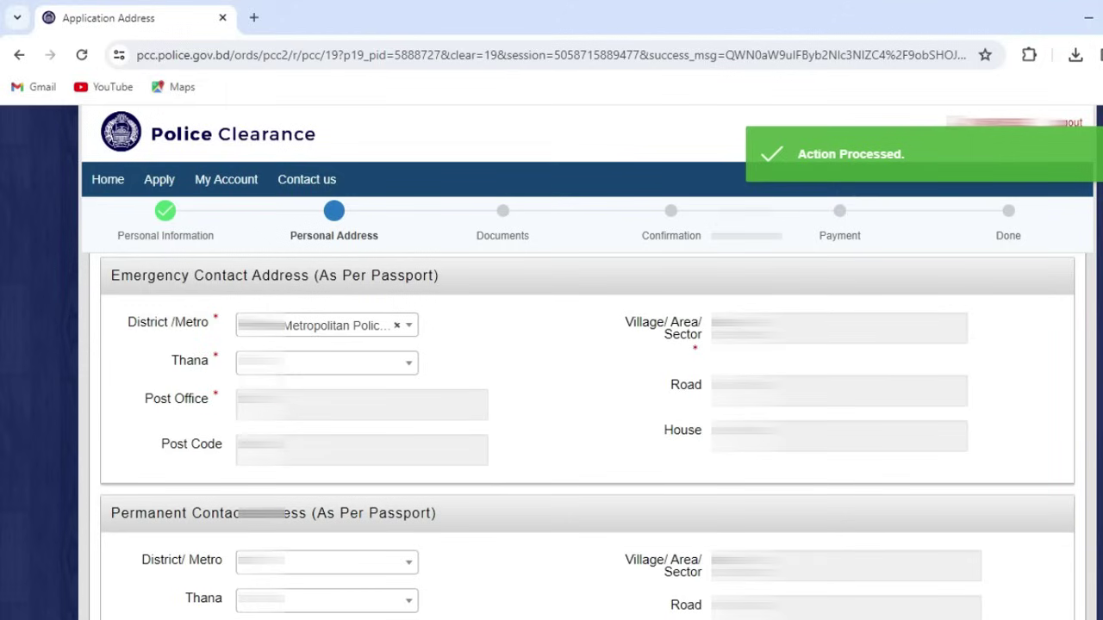
click(293, 362)
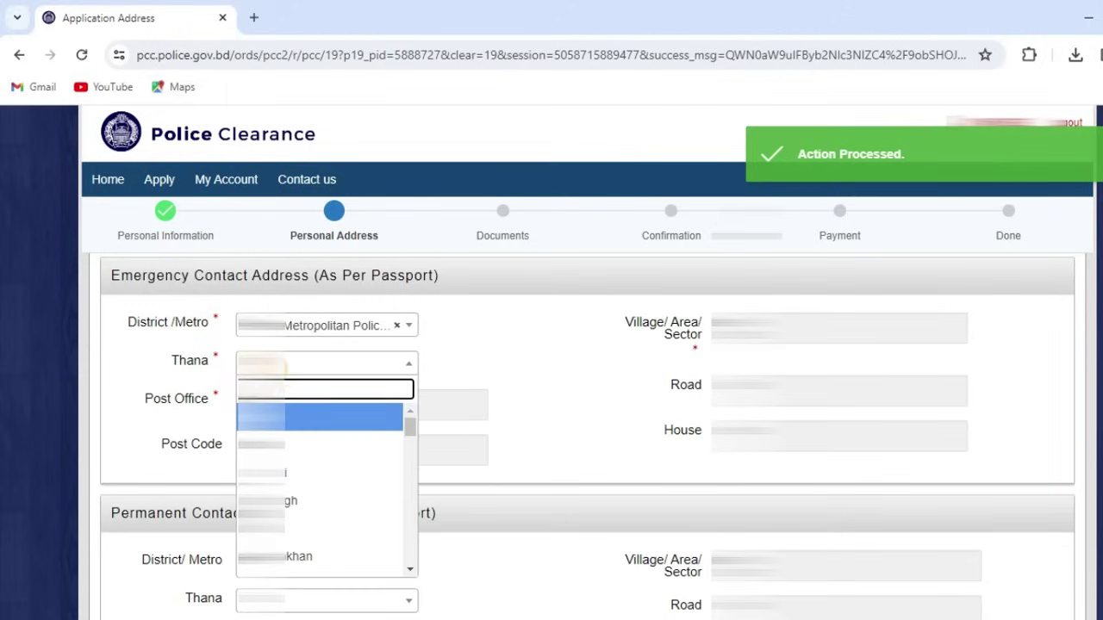
click(290, 433)
click(327, 342)
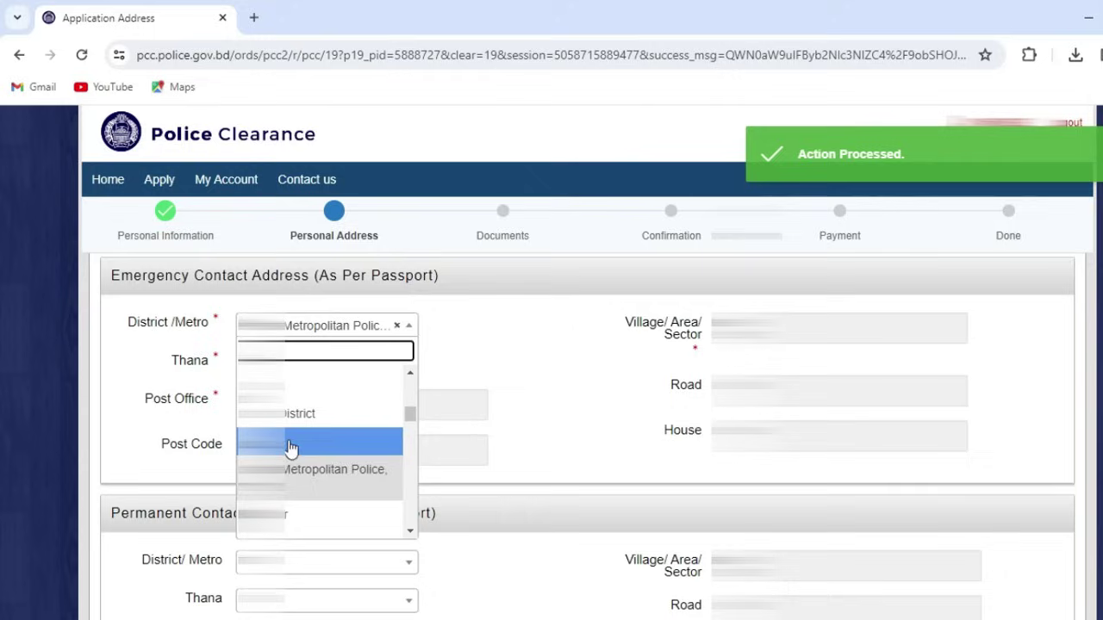
click(300, 488)
Step: Fill the emergency Post Office, Post Code, sector SEC12, Road and House from autofill
click(310, 412)
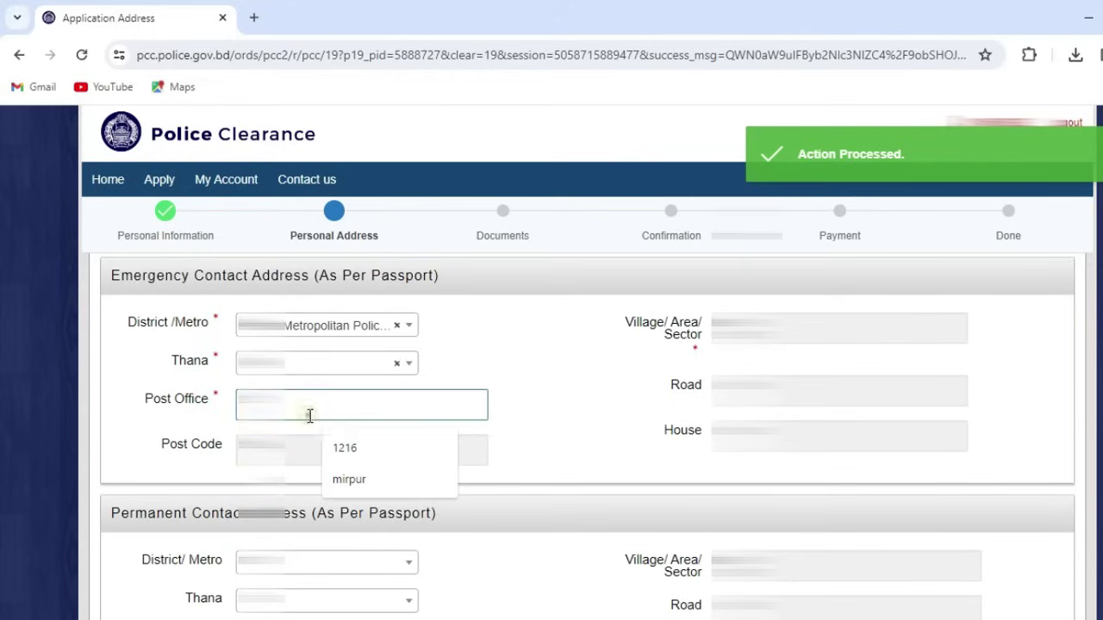
text(m)
key(Tab)
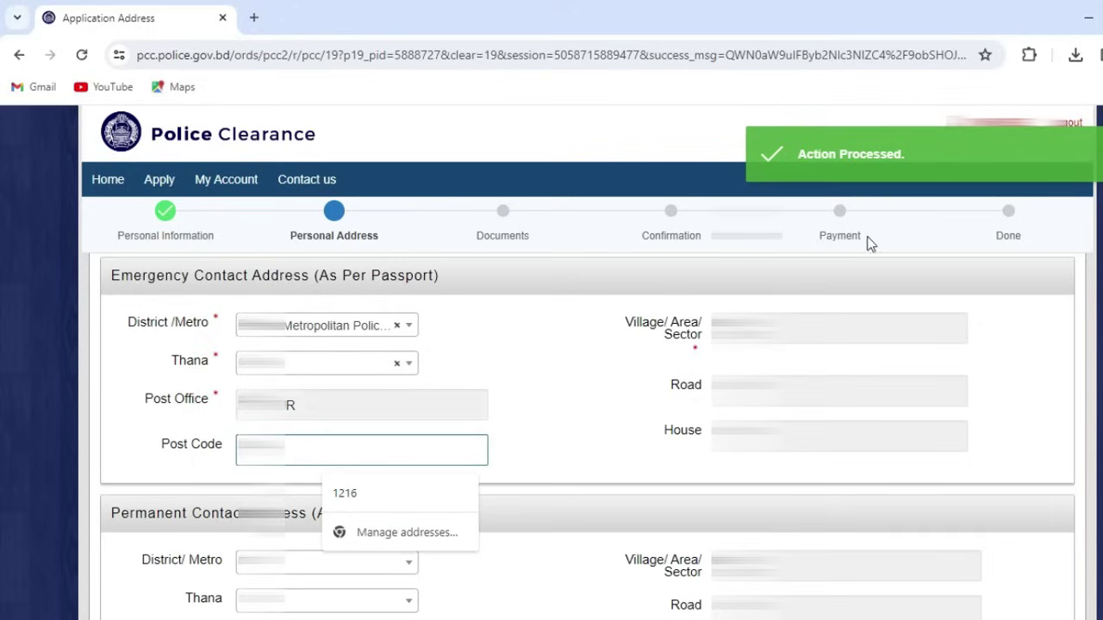
click(792, 327)
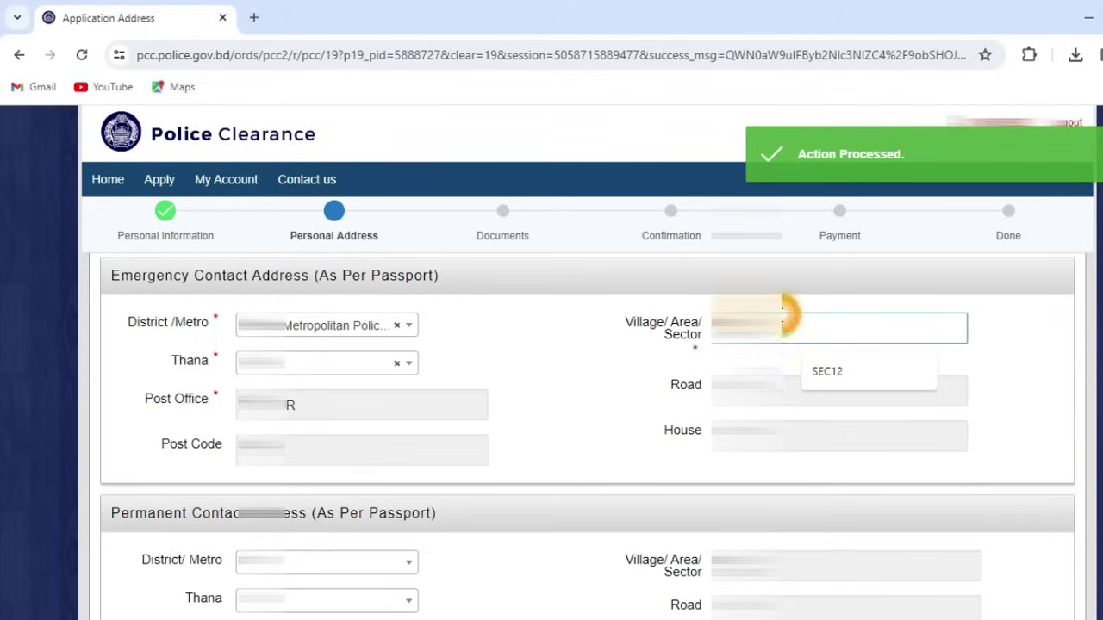
click(853, 373)
click(784, 385)
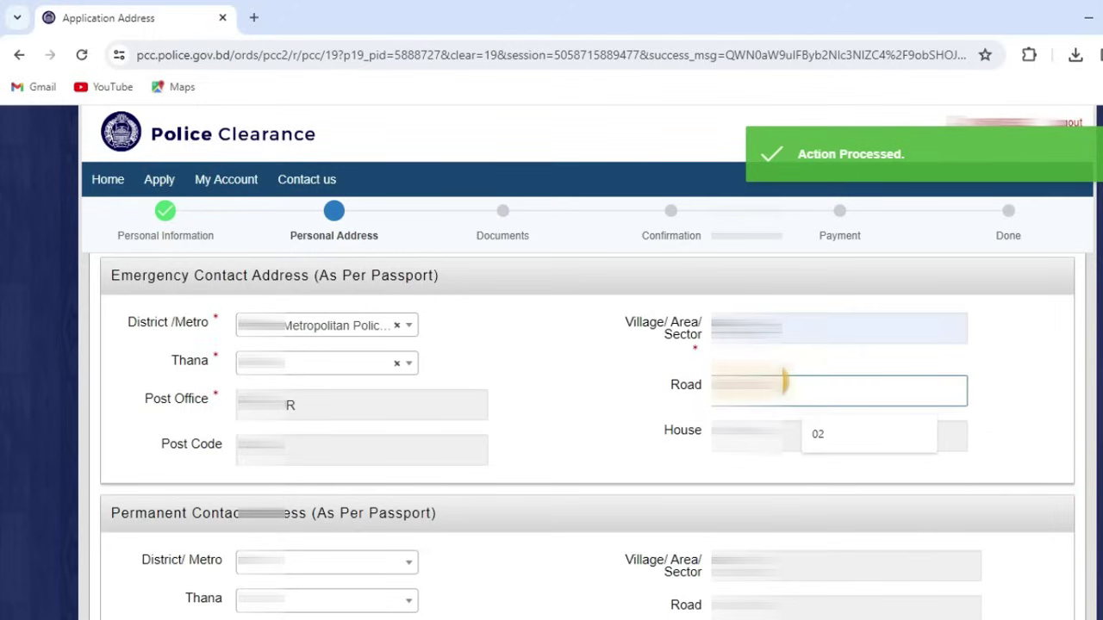
key(Tab)
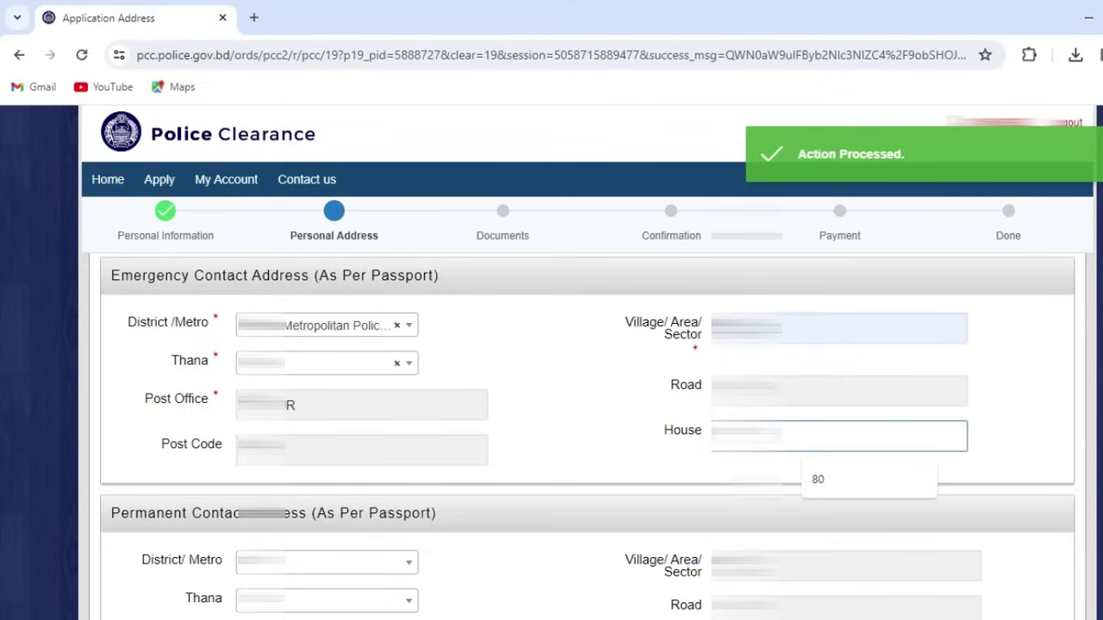
click(611, 418)
scroll(534, 454, down, 2)
scroll(535, 454, down, 1)
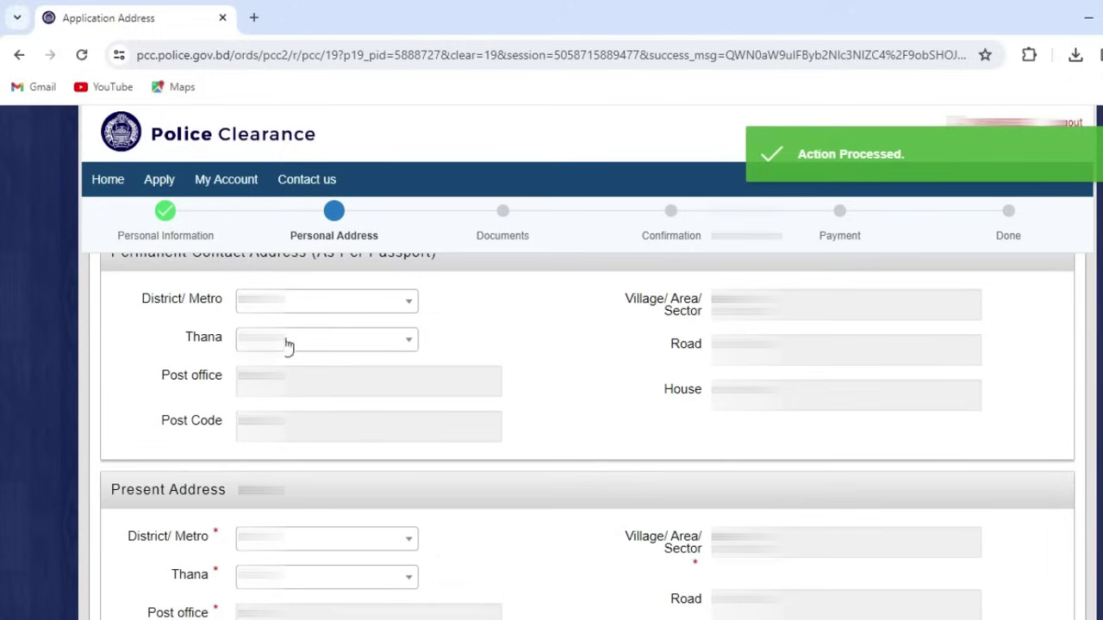
Step: Give the permanent address the metropolitan district, suggested sector, House and Post Code
click(290, 298)
click(303, 355)
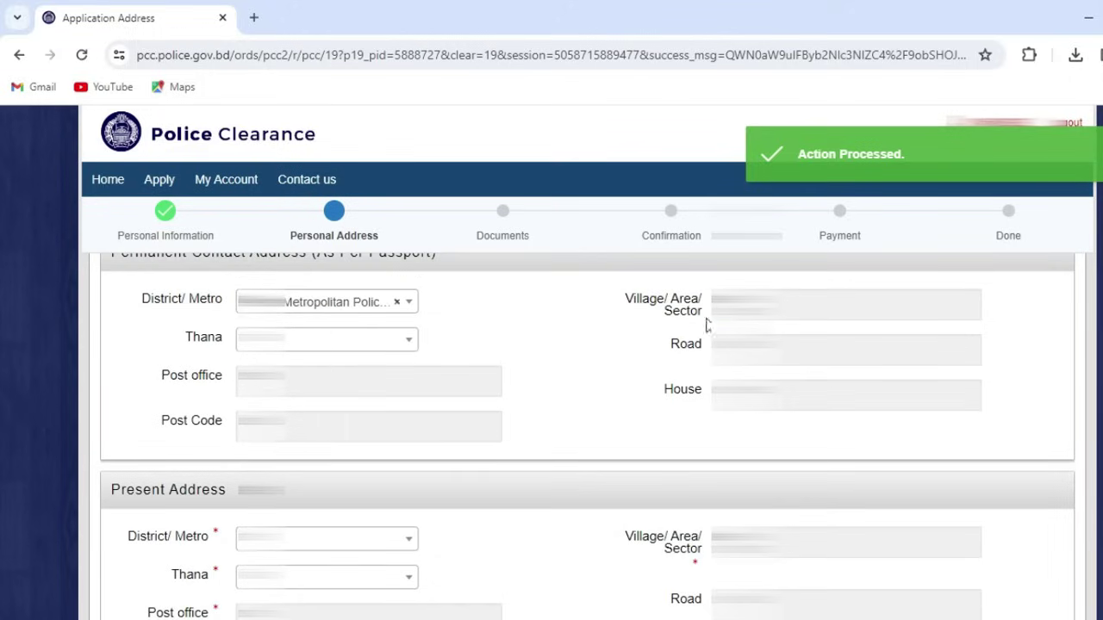
click(783, 311)
click(809, 343)
scroll(789, 351, up, 2)
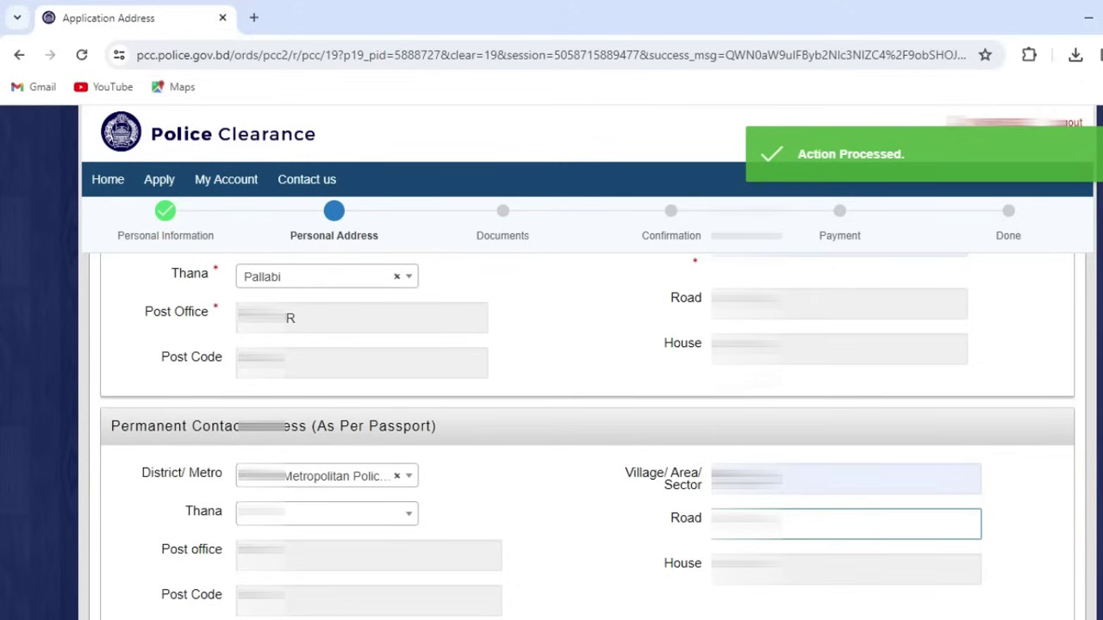
click(810, 570)
click(334, 603)
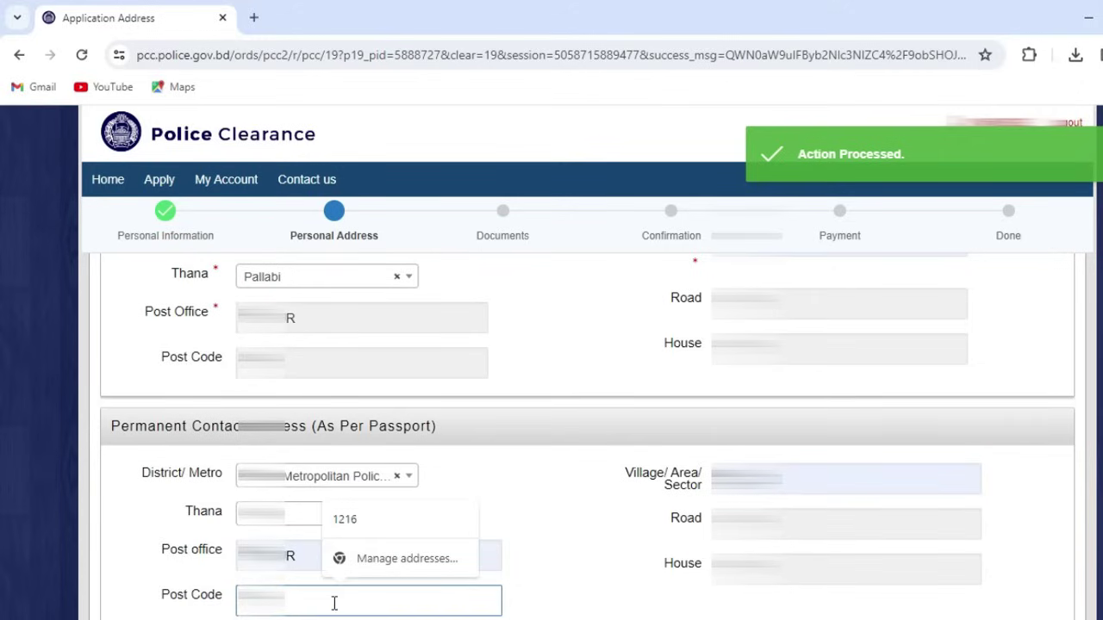
click(566, 529)
scroll(592, 547, down, 3)
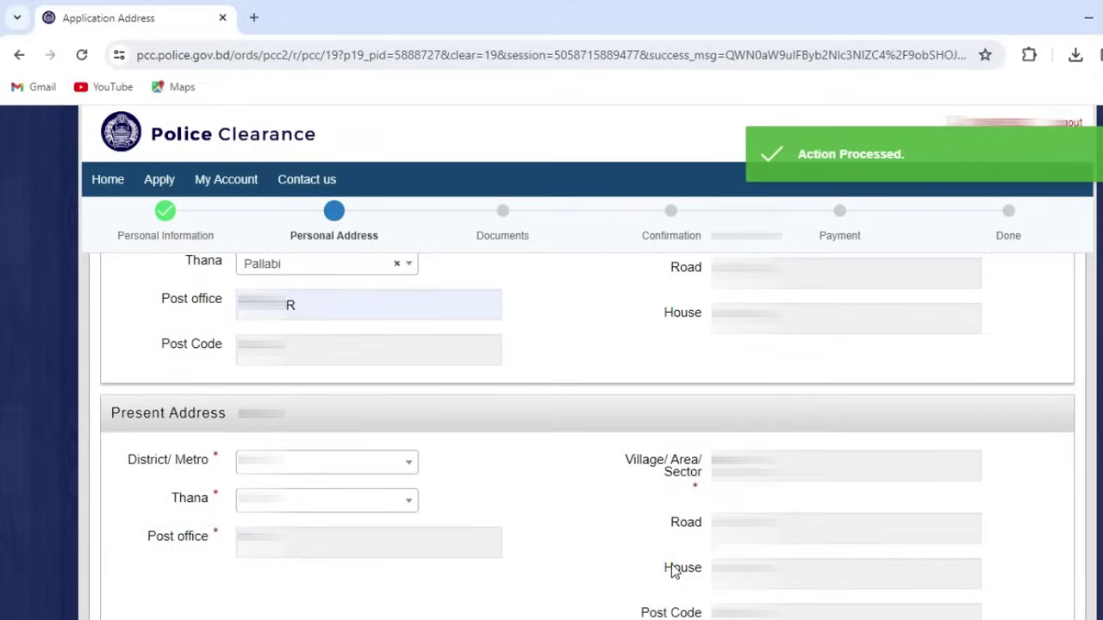
click(291, 452)
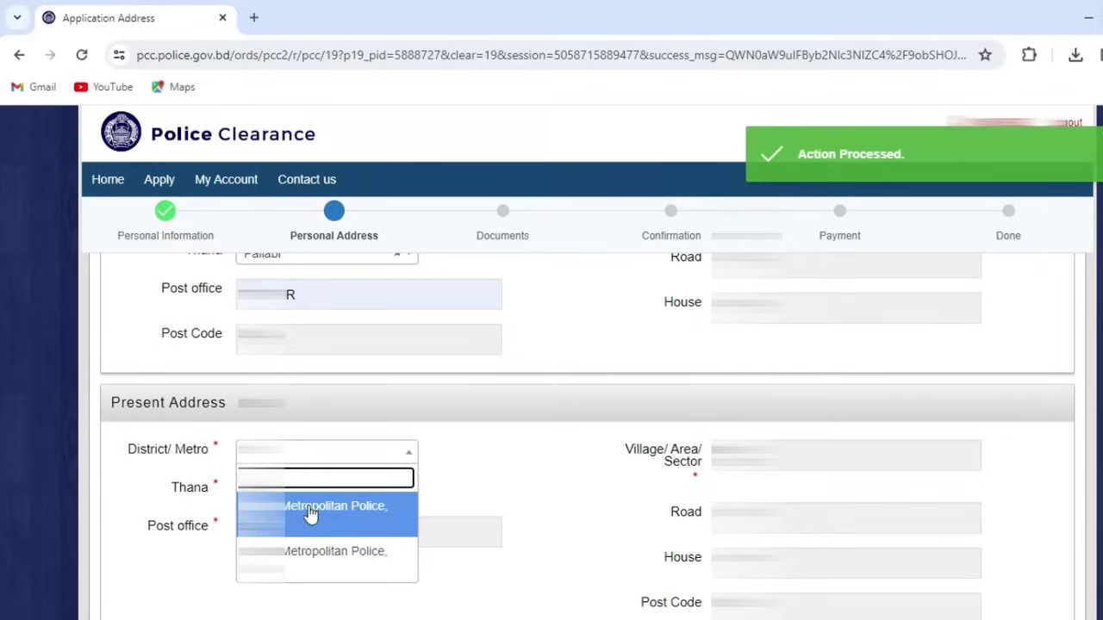
click(506, 475)
scroll(506, 476, up, 1)
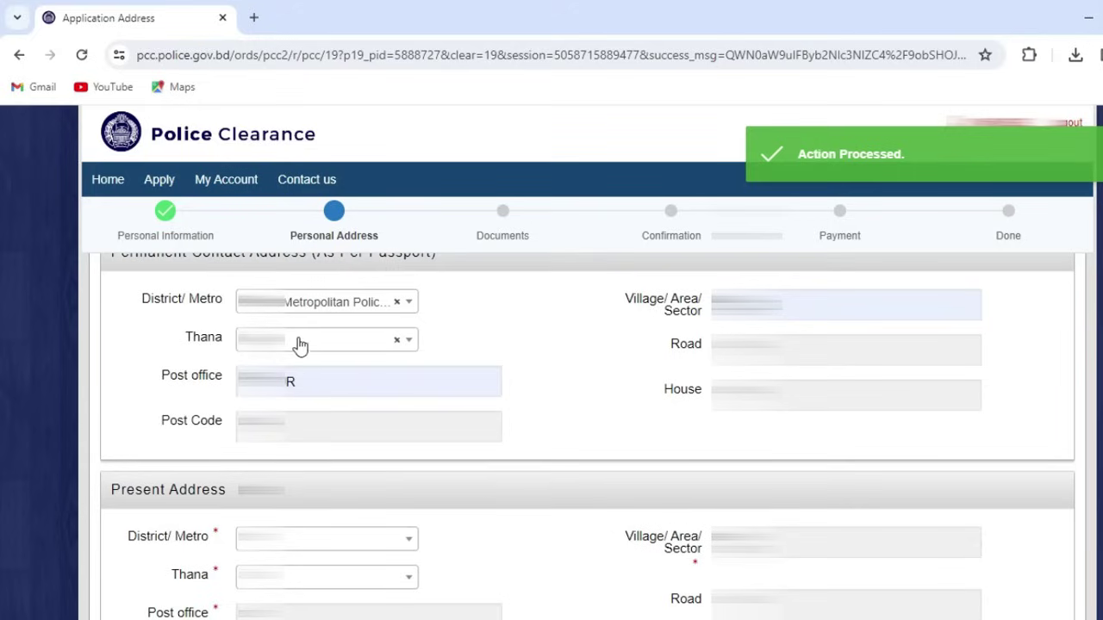
click(295, 308)
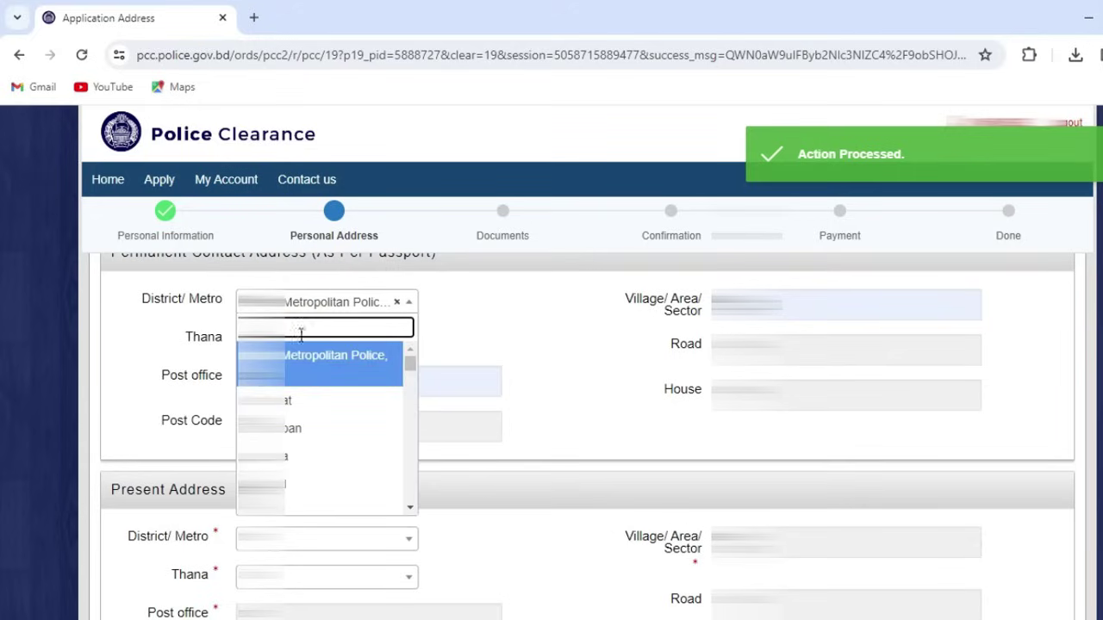
scroll(295, 411, down, 1)
scroll(296, 448, up, 1)
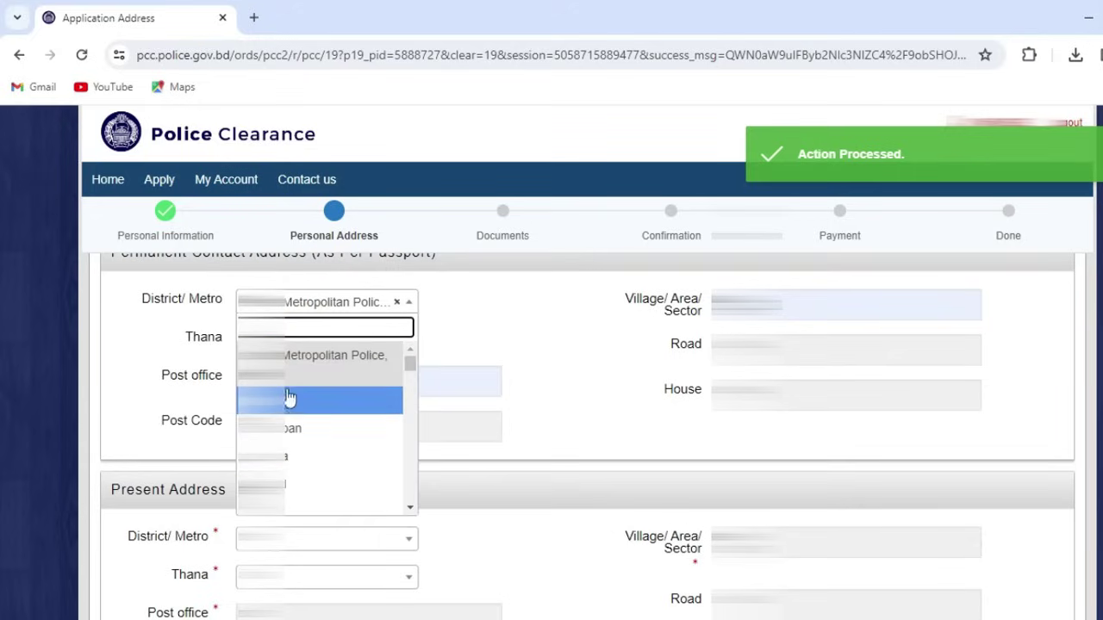
click(316, 381)
scroll(385, 480, down, 1)
click(308, 451)
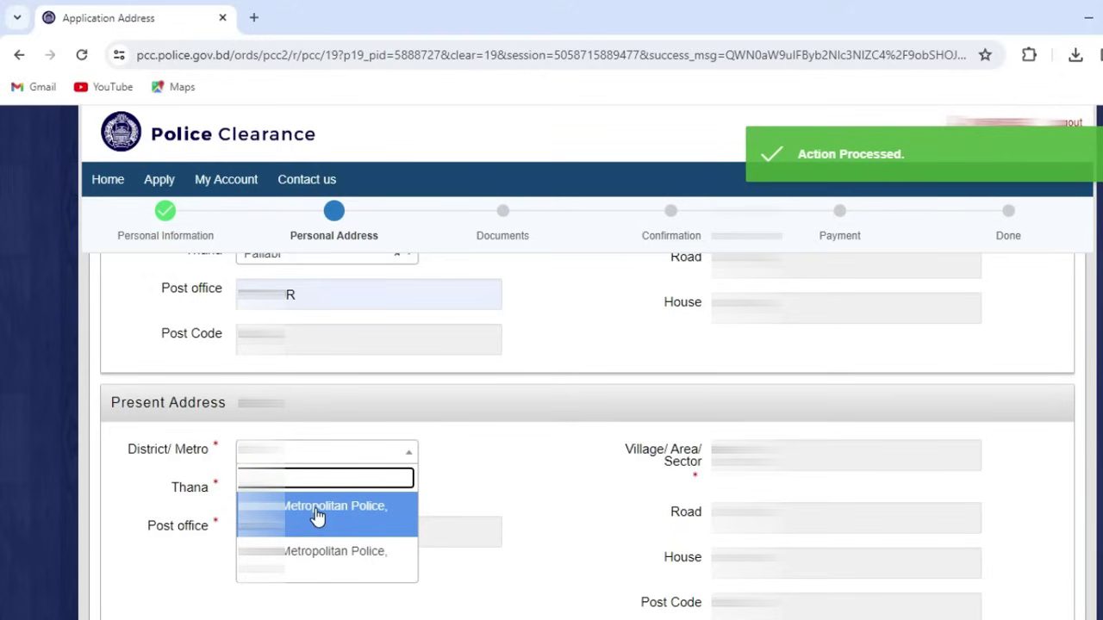
click(512, 494)
scroll(513, 496, up, 4)
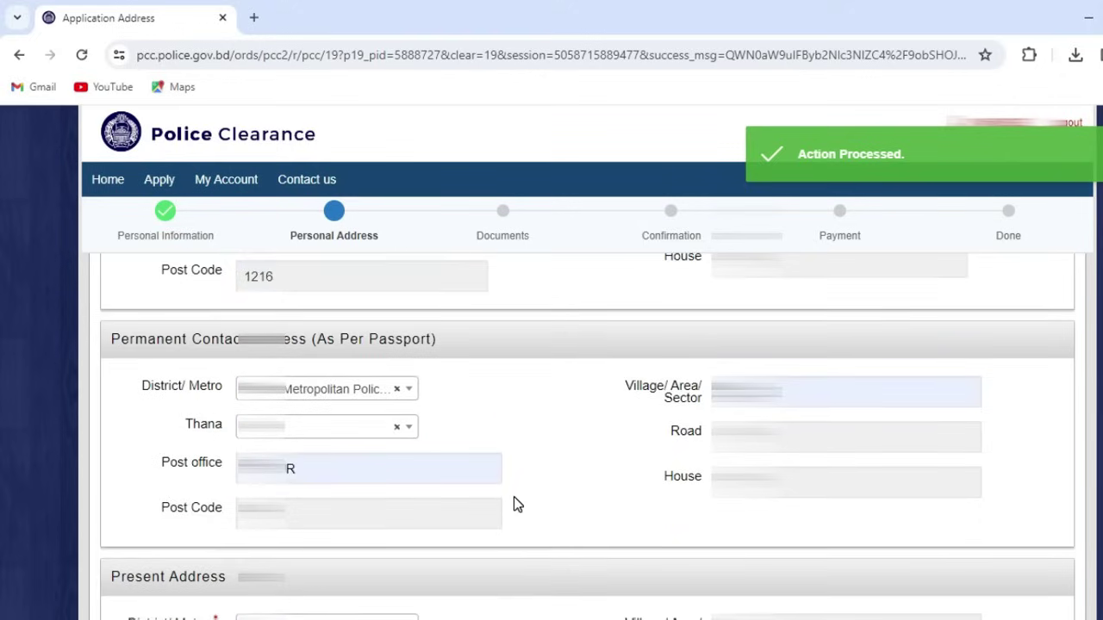
scroll(446, 497, down, 1)
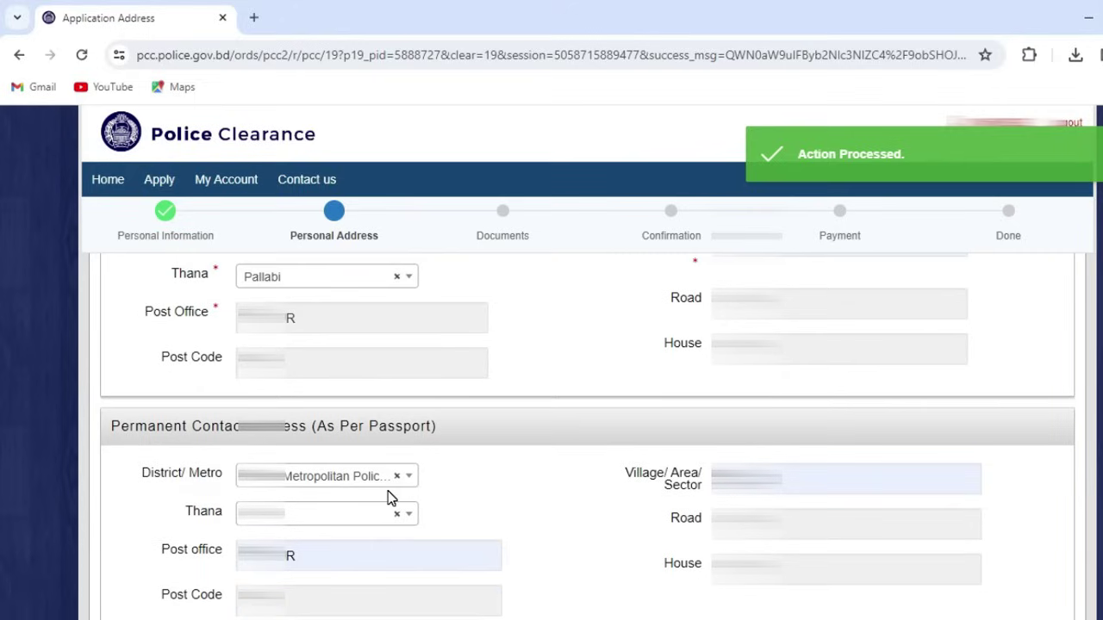
scroll(344, 433, up, 2)
click(335, 416)
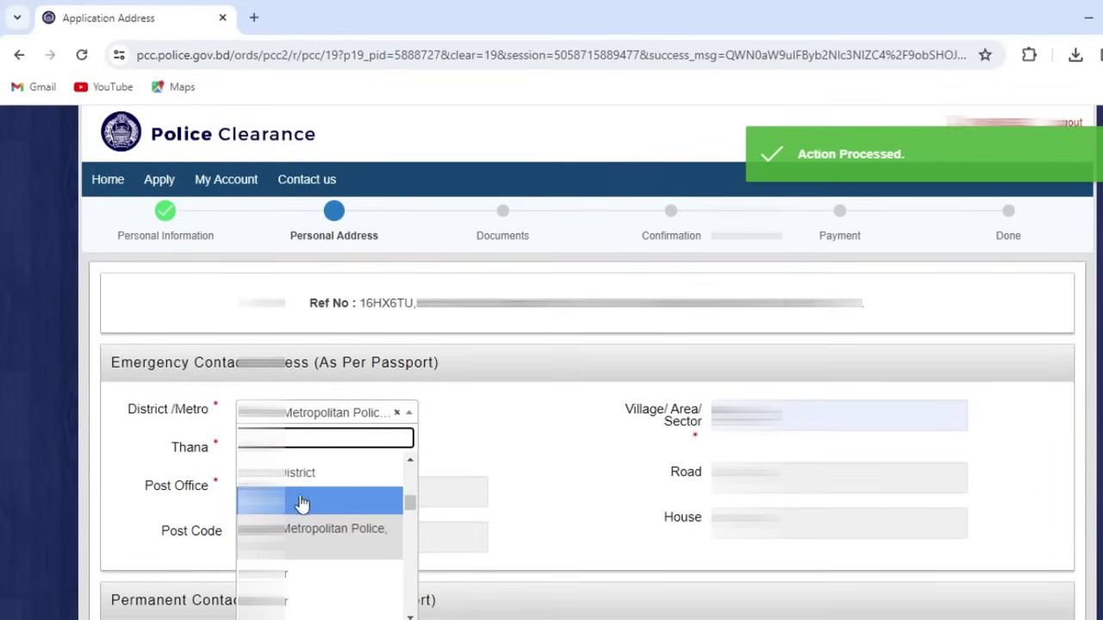
click(310, 570)
scroll(312, 548, down, 2)
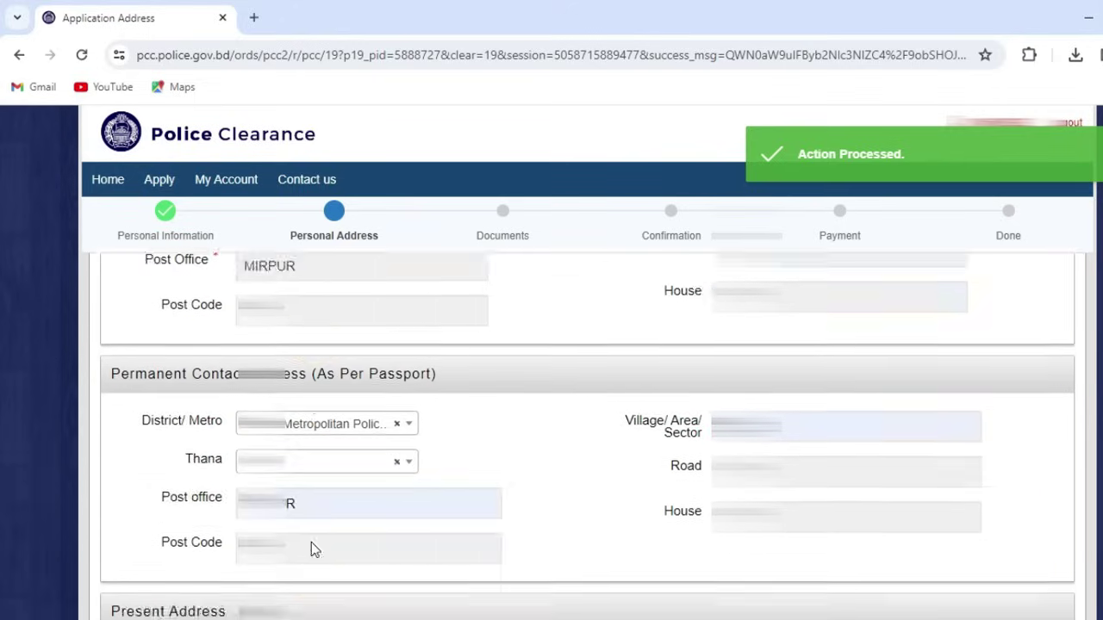
scroll(311, 548, down, 3)
click(293, 452)
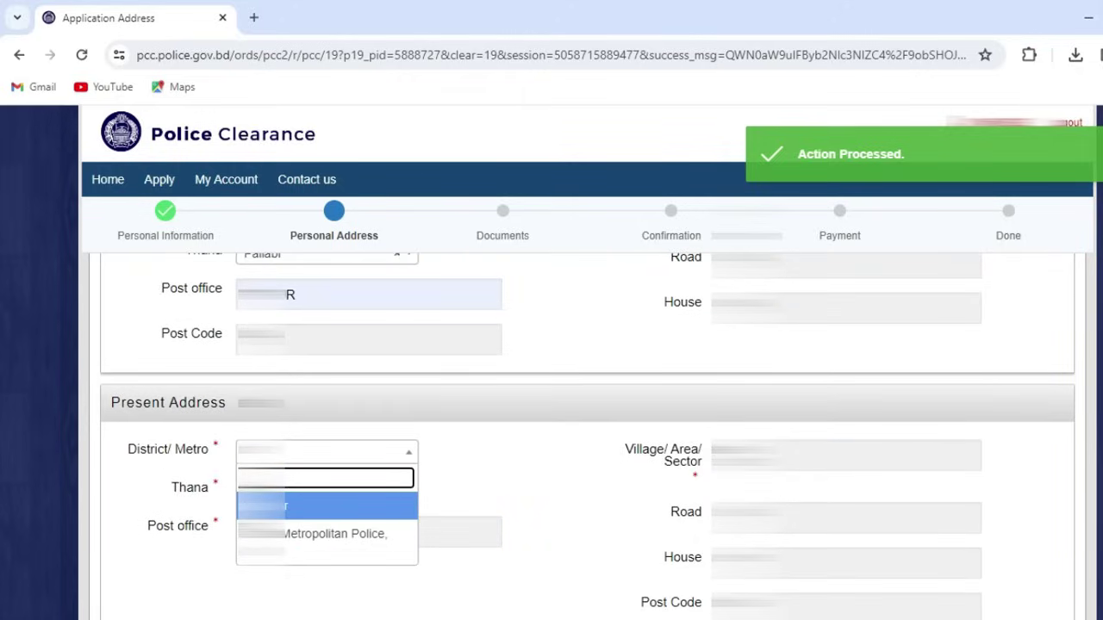
click(285, 534)
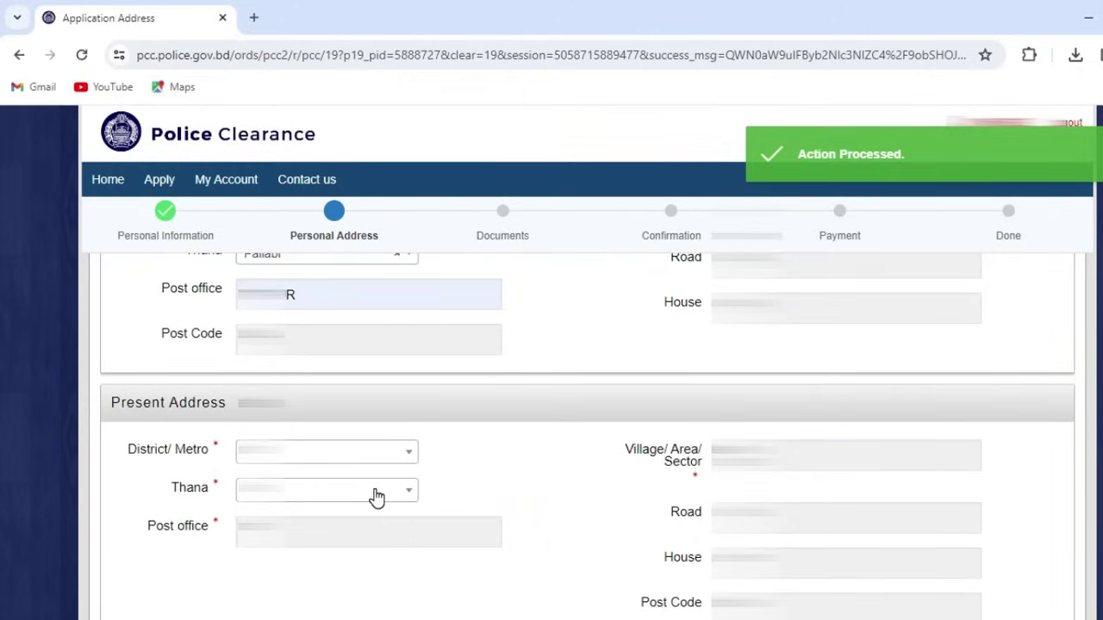
scroll(377, 498, up, 2)
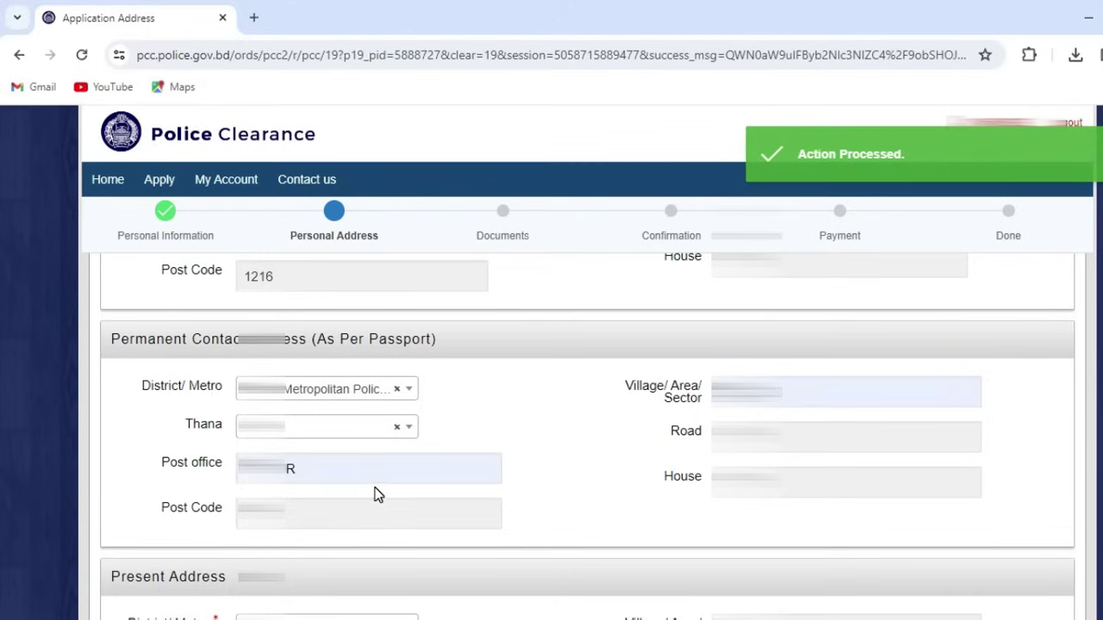
scroll(302, 362, down, 3)
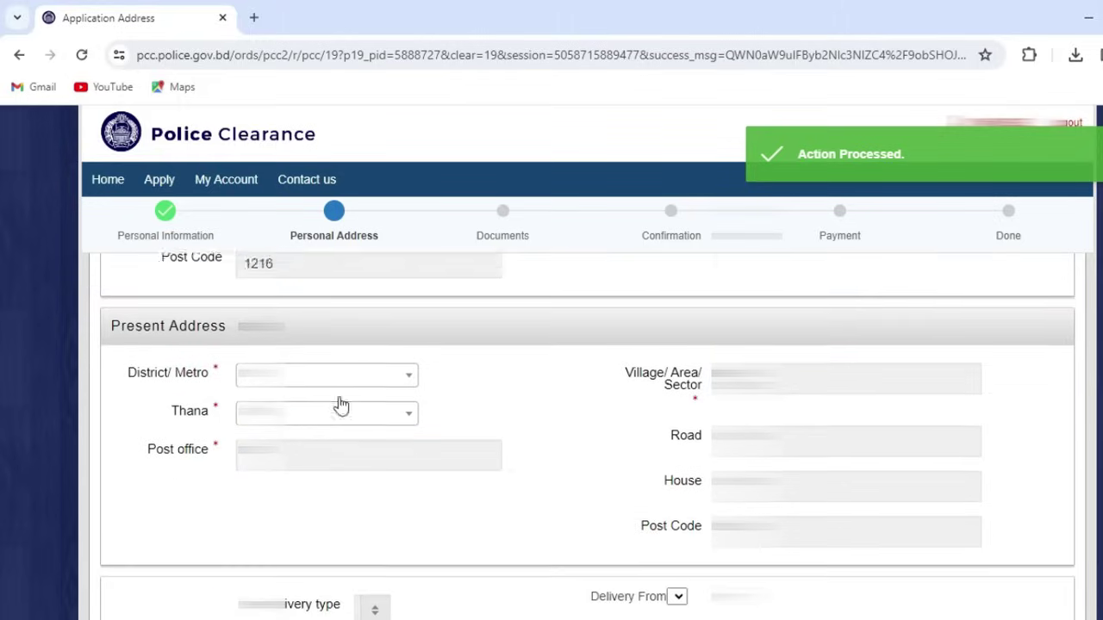
click(297, 369)
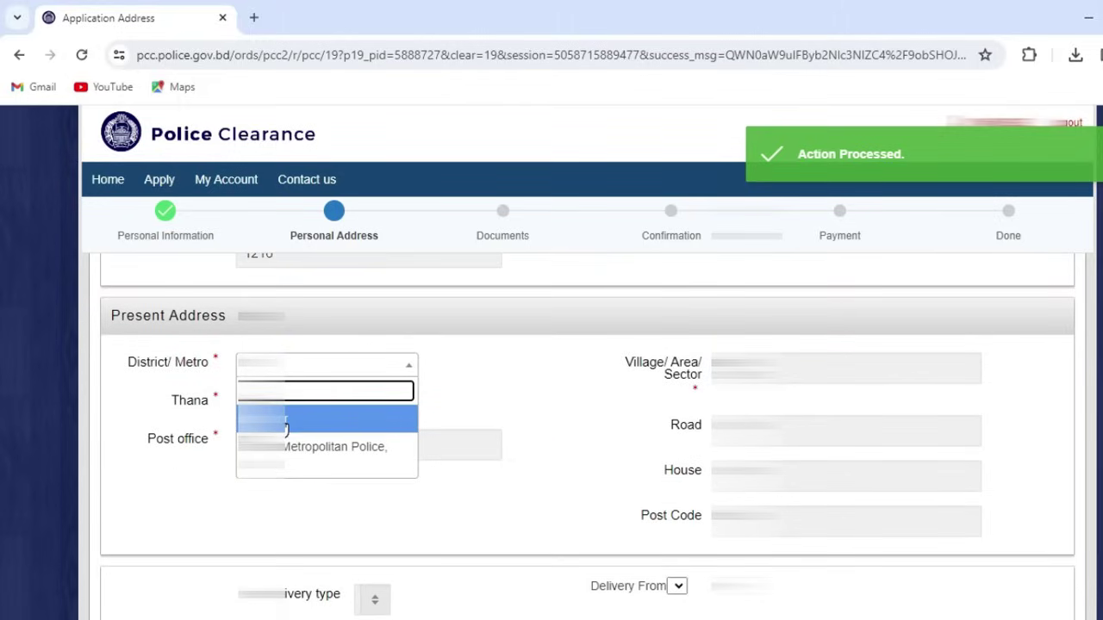
click(539, 417)
scroll(539, 417, up, 2)
click(298, 311)
scroll(301, 405, down, 1)
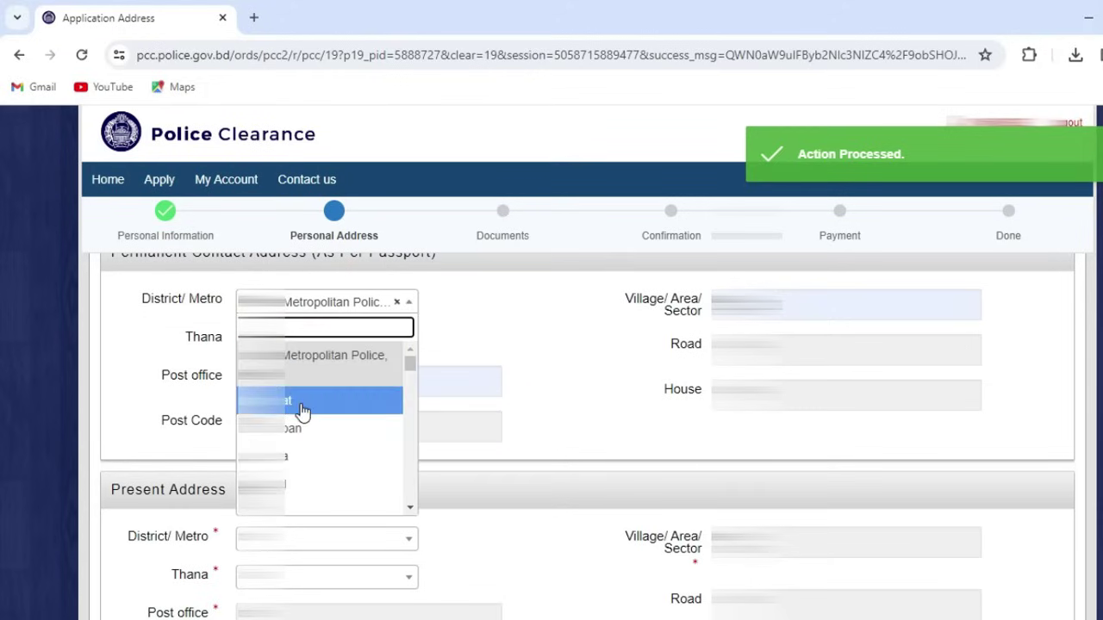
text(di)
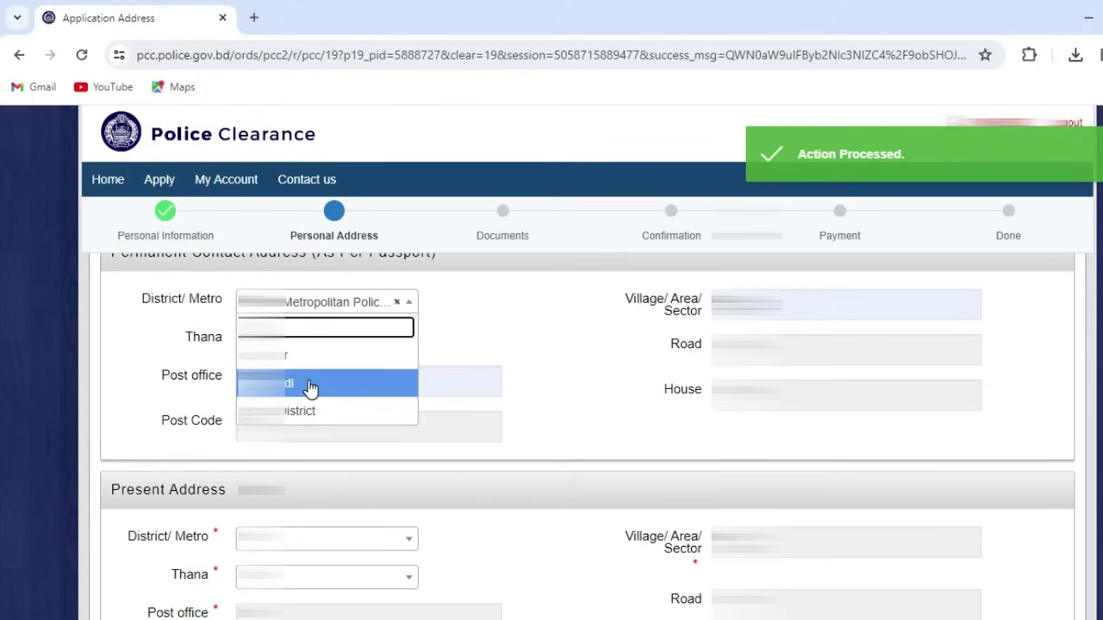
click(290, 357)
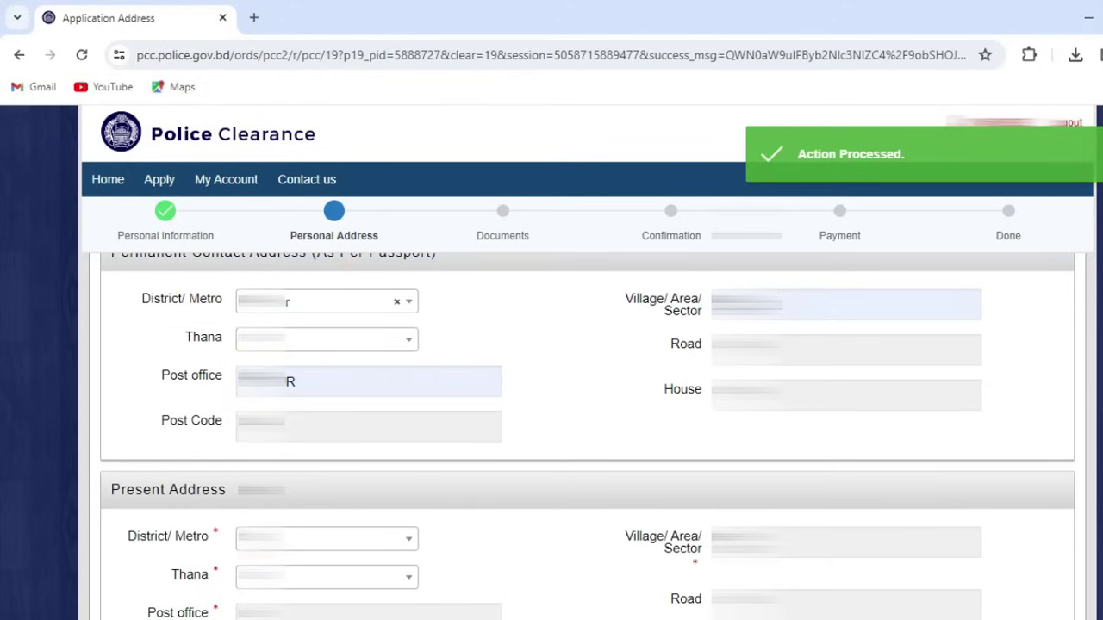
click(284, 536)
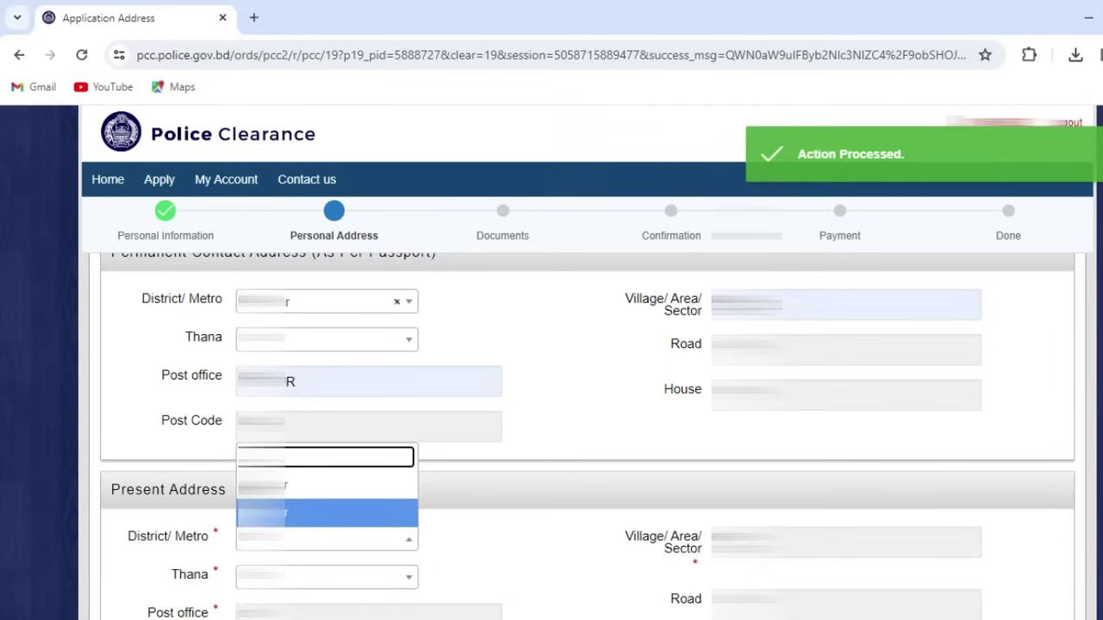
click(496, 549)
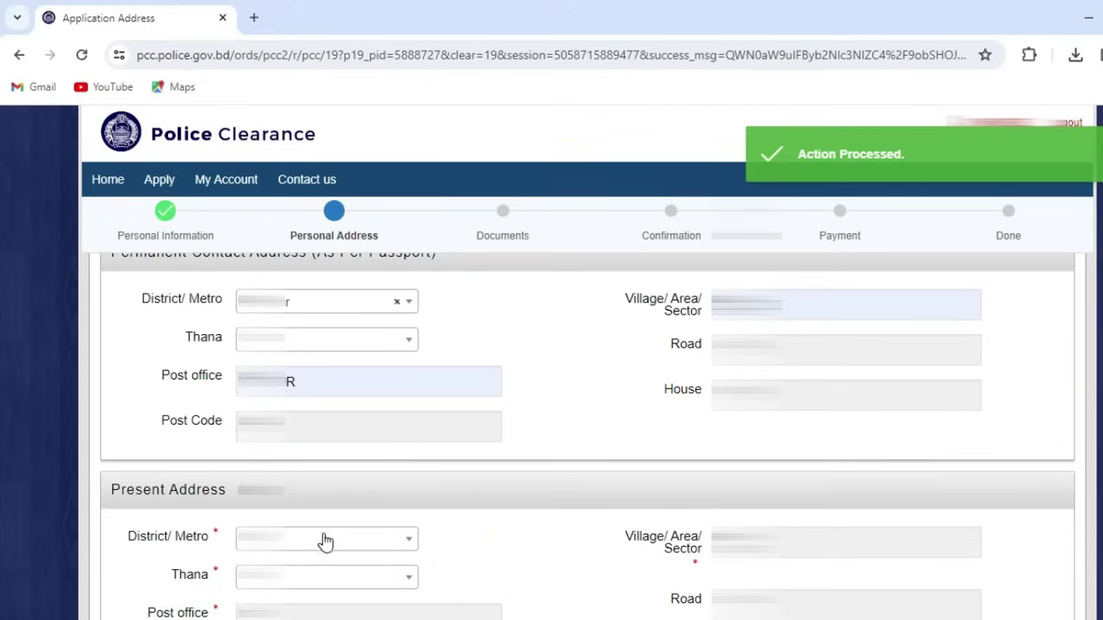
scroll(392, 517, up, 2)
scroll(379, 513, down, 2)
scroll(377, 508, up, 3)
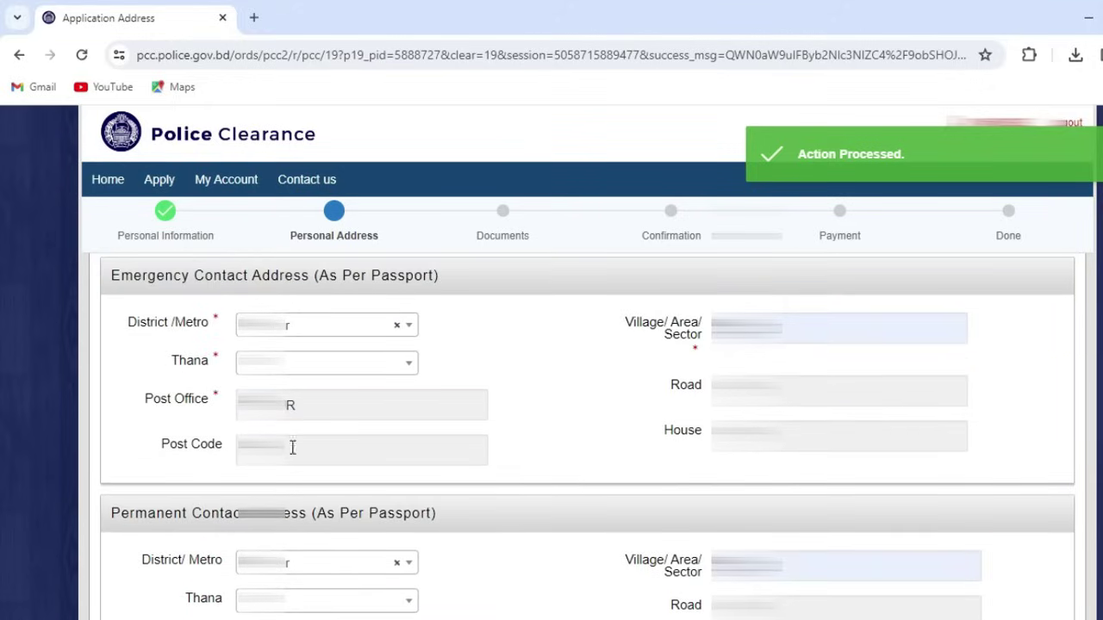
Step: Choose the District/Metro for the emergency contact address
scroll(458, 449, down, 2)
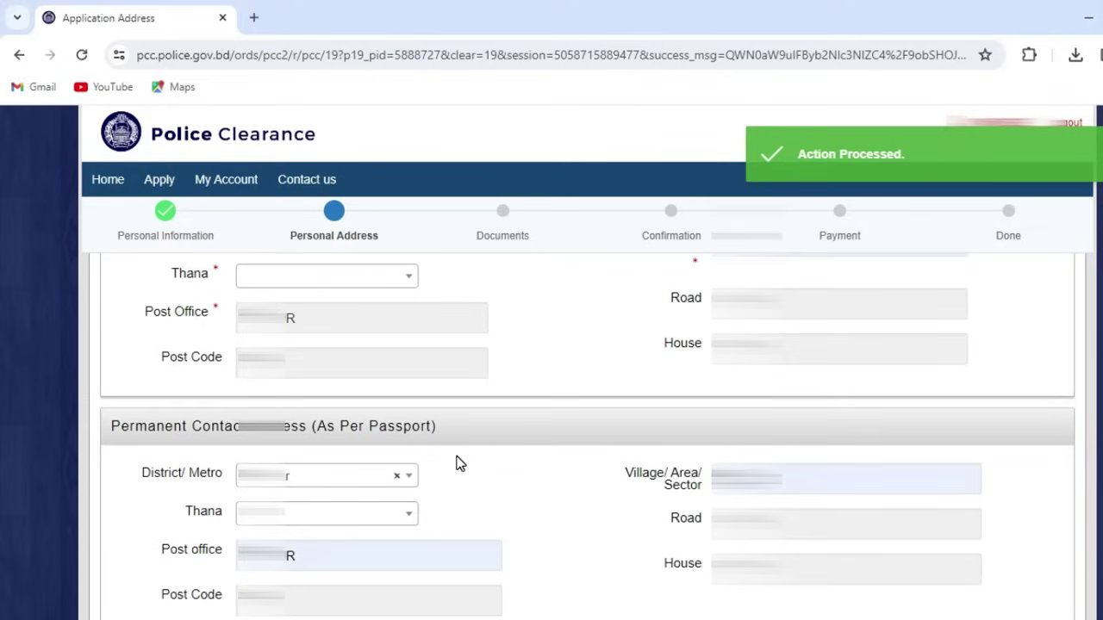
scroll(458, 466, down, 2)
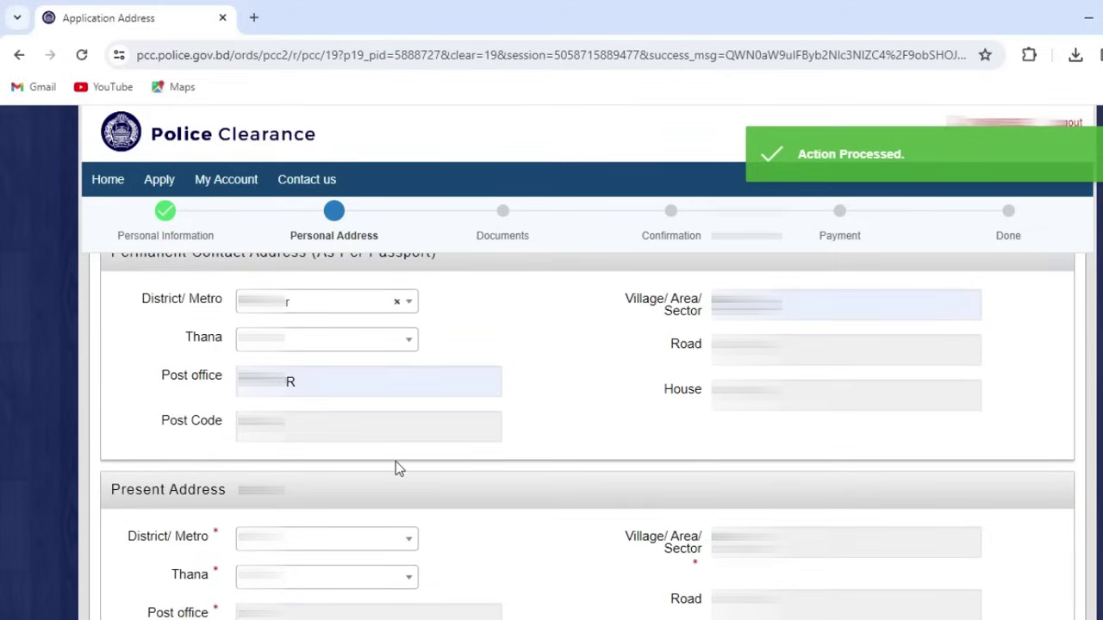
scroll(404, 468, up, 3)
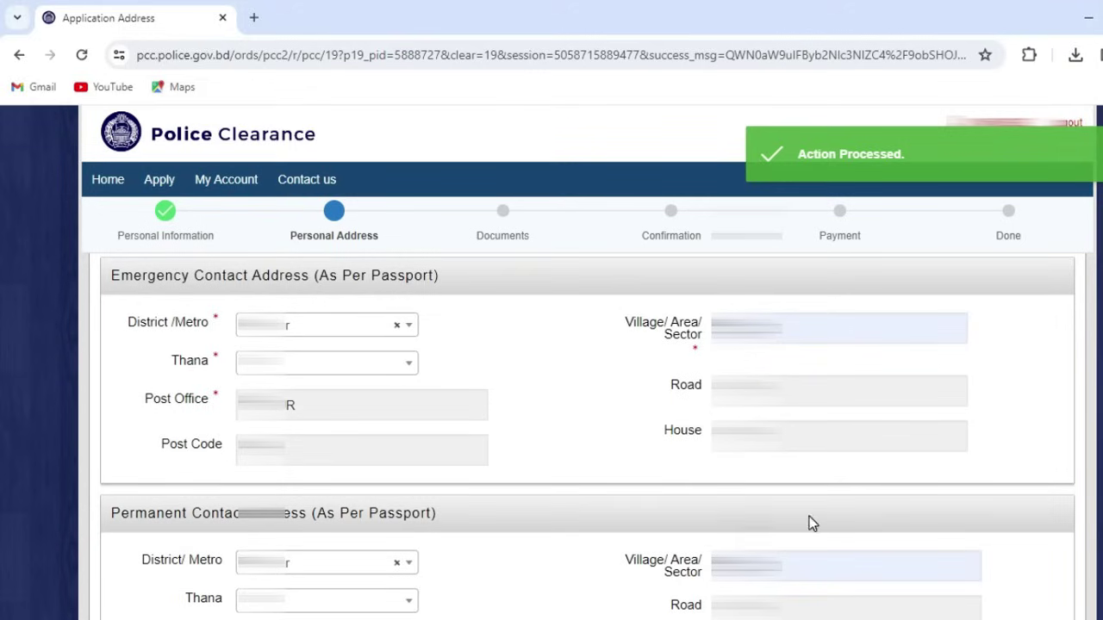
click(318, 334)
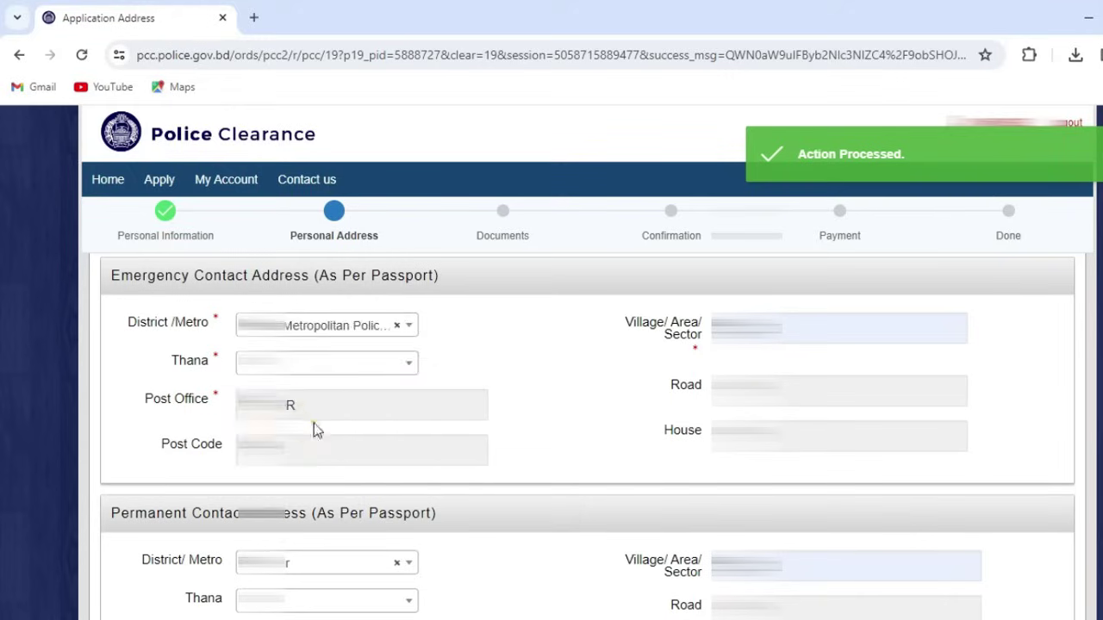
click(316, 431)
Step: Set the present address to Dhaka Metropolitan Police and a thana, giving post office MIRPUR
scroll(345, 456, down, 5)
click(288, 365)
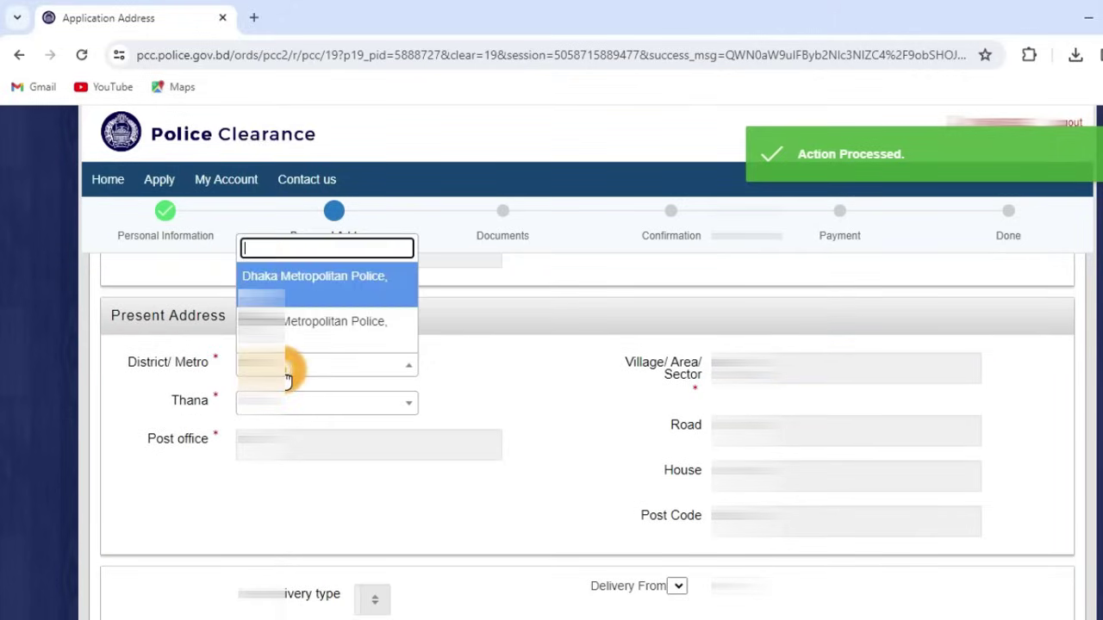
click(299, 275)
click(290, 402)
click(293, 457)
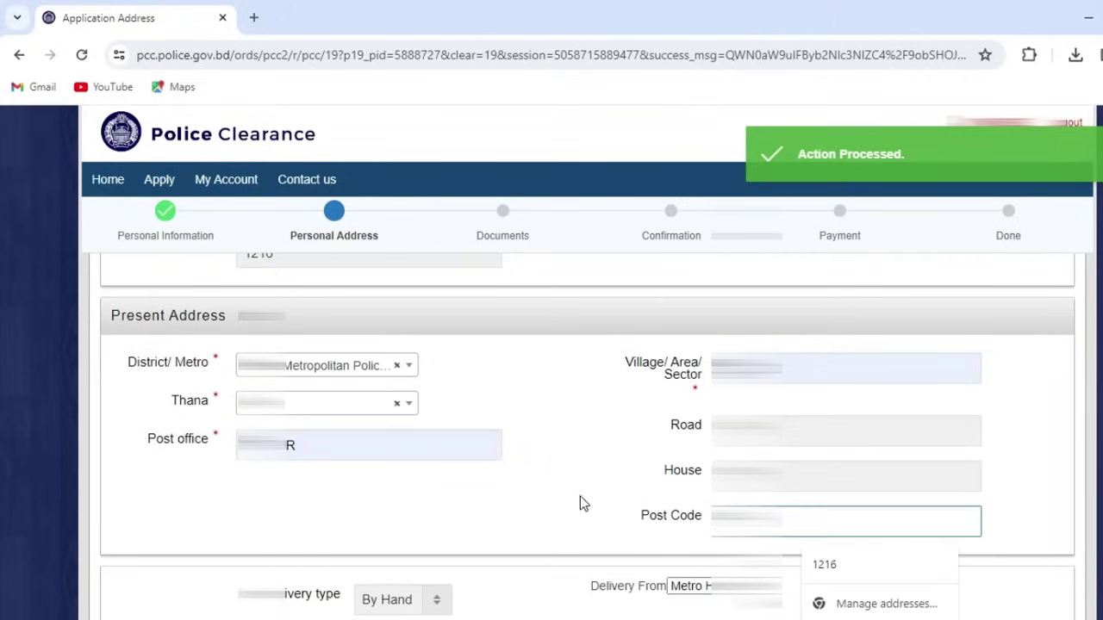
scroll(660, 529, down, 3)
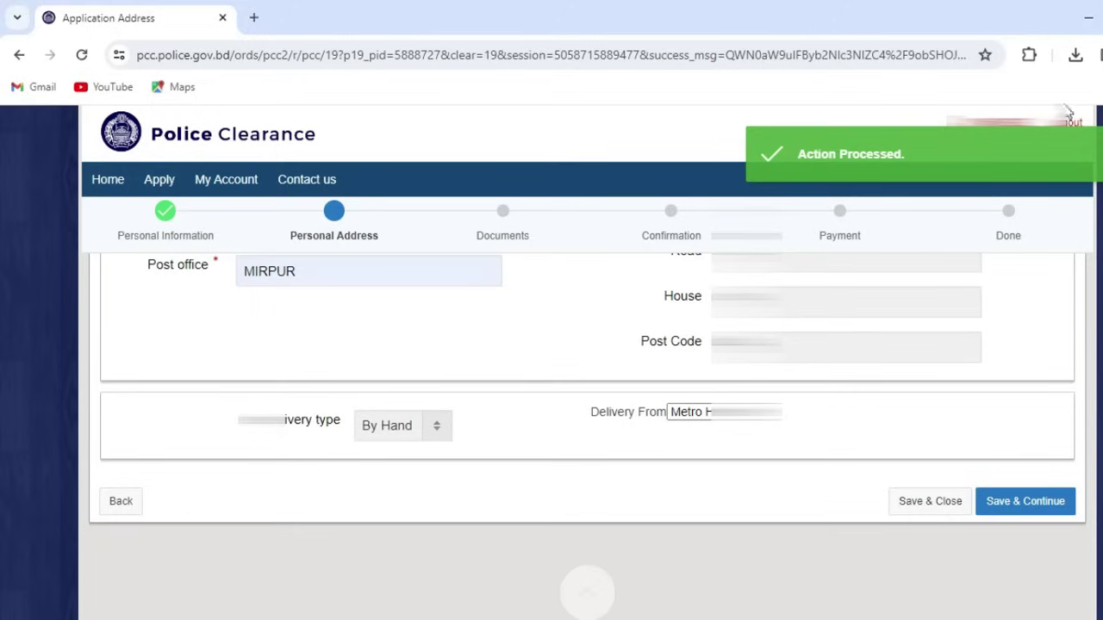
click(433, 426)
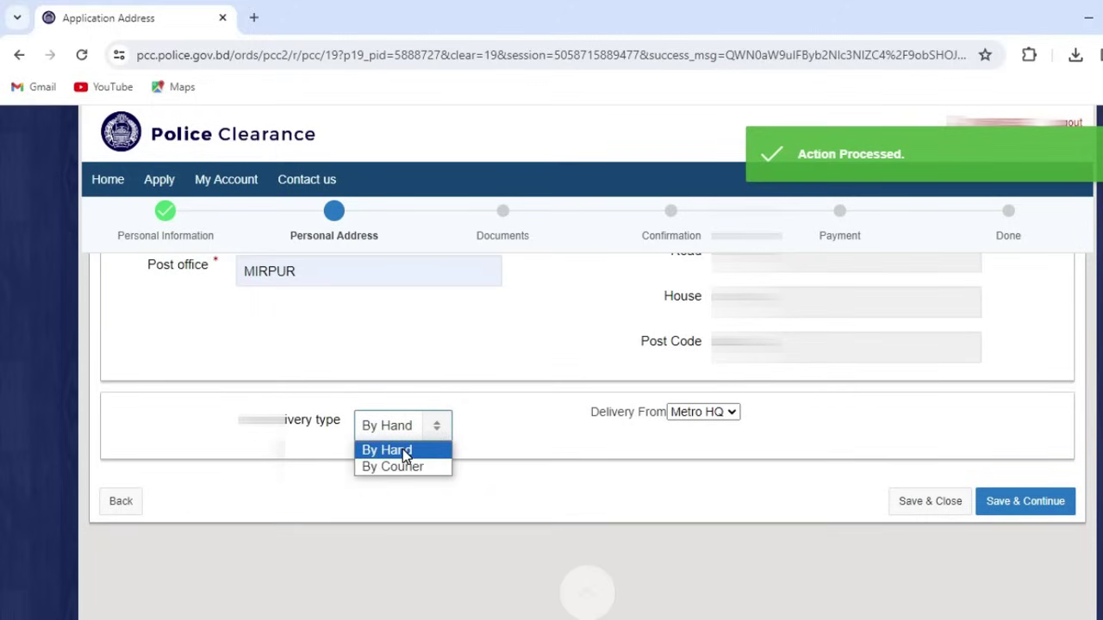
click(402, 451)
click(719, 415)
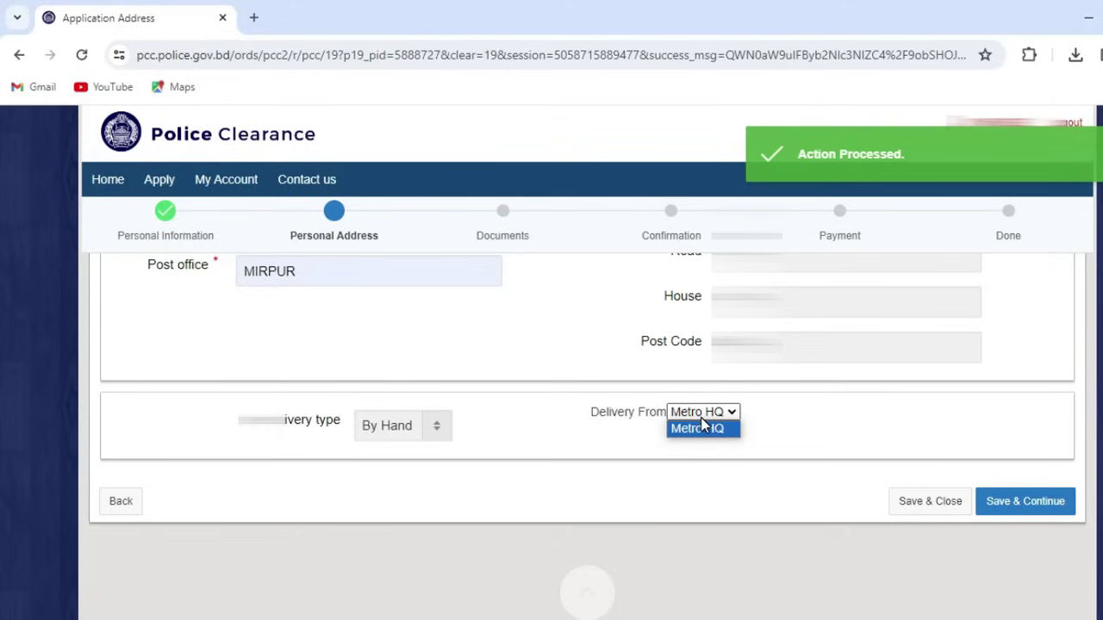
click(701, 424)
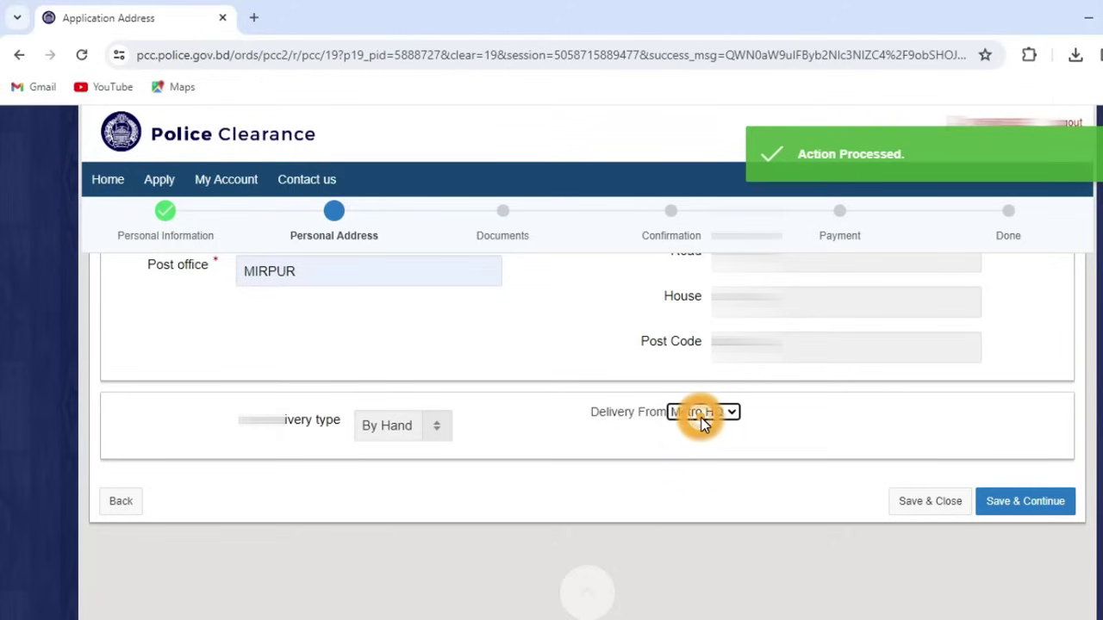
click(406, 435)
click(414, 438)
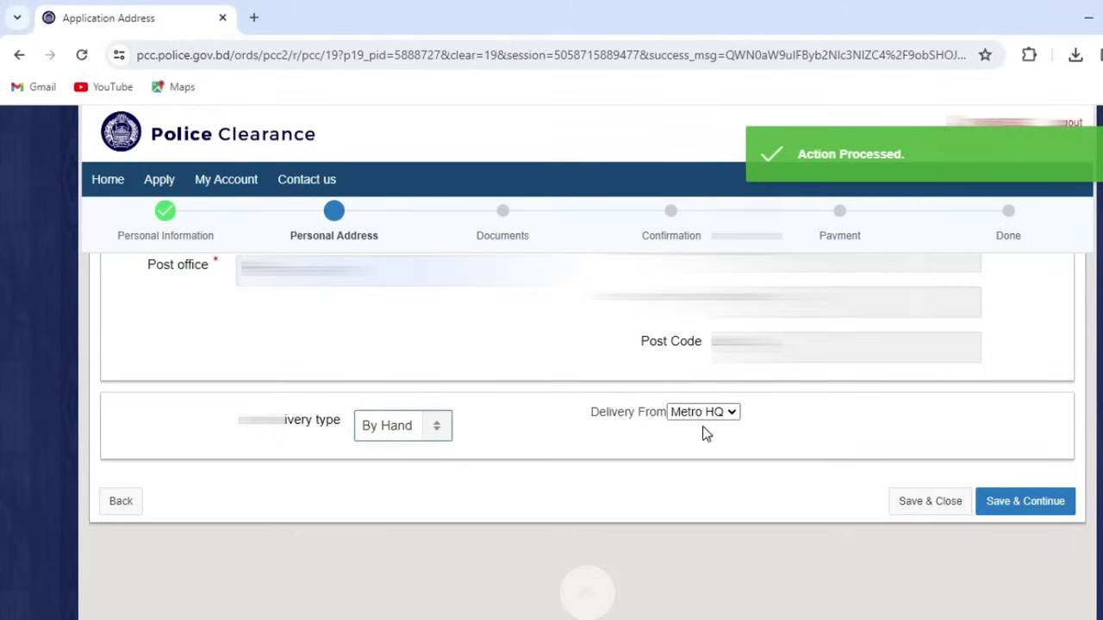
click(842, 414)
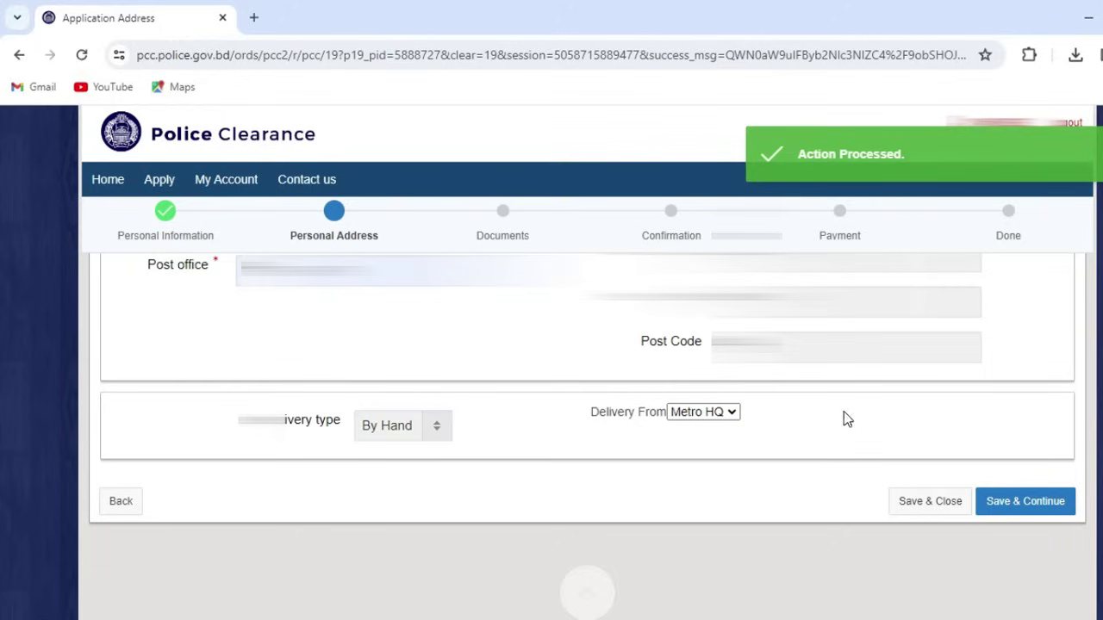
Step: Save the Personal Address page to reach the Documents upload page
click(1011, 510)
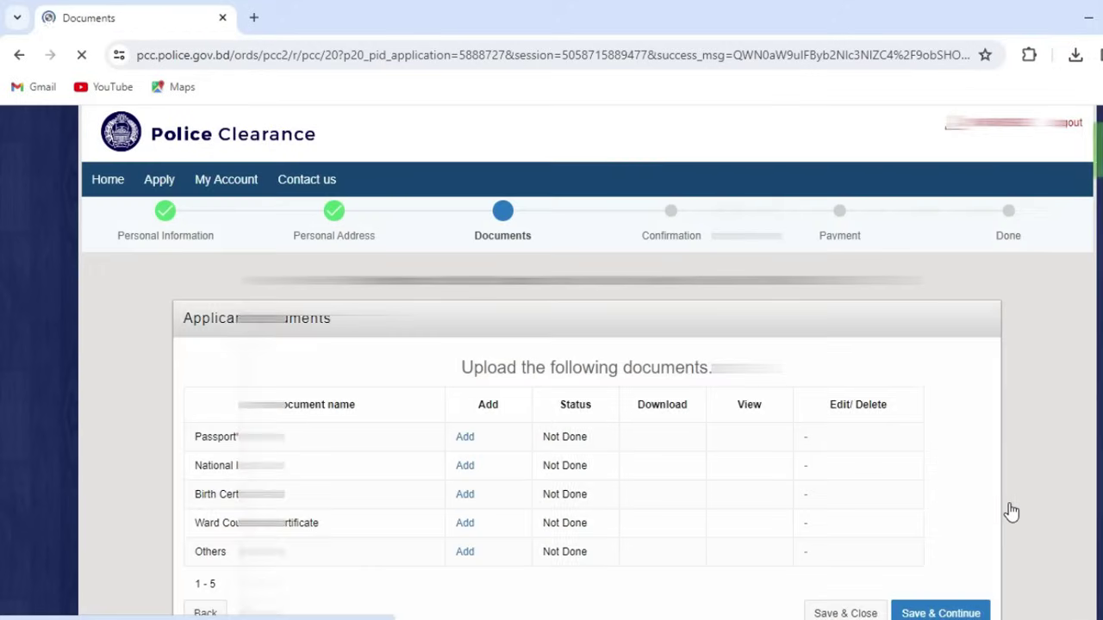
scroll(580, 399, down, 1)
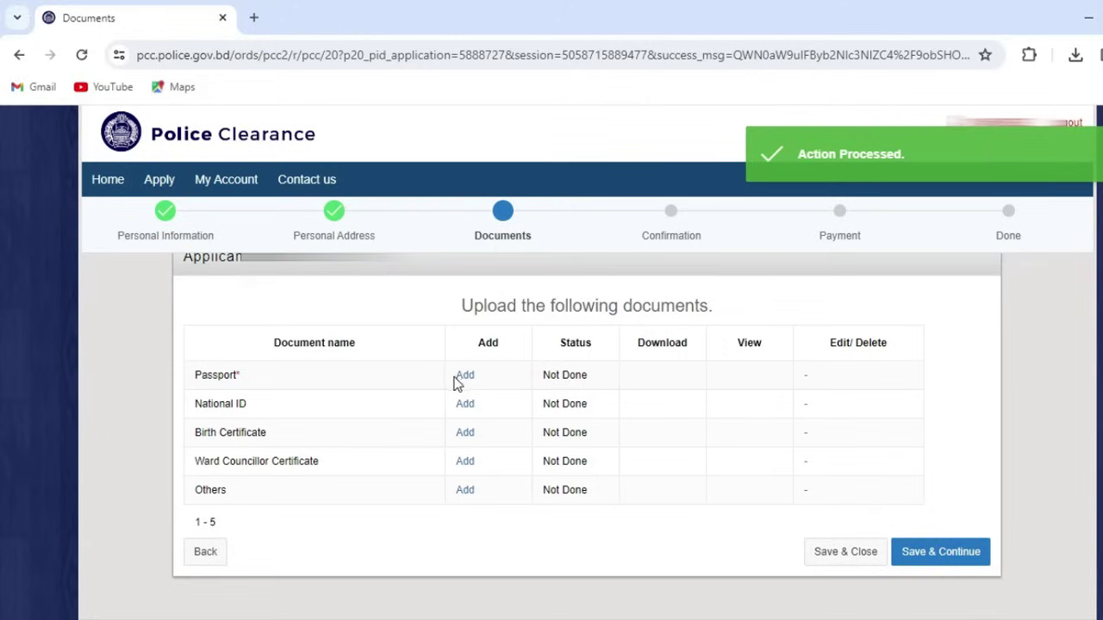
Step: Upload the passport-+ scan as the Passport document
click(464, 378)
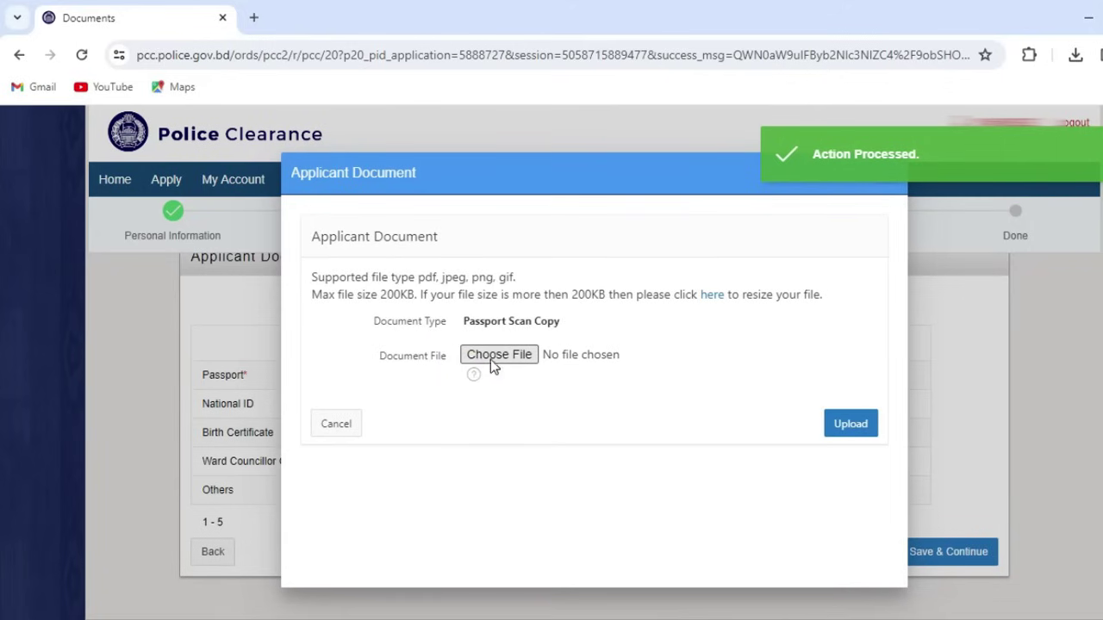
click(494, 356)
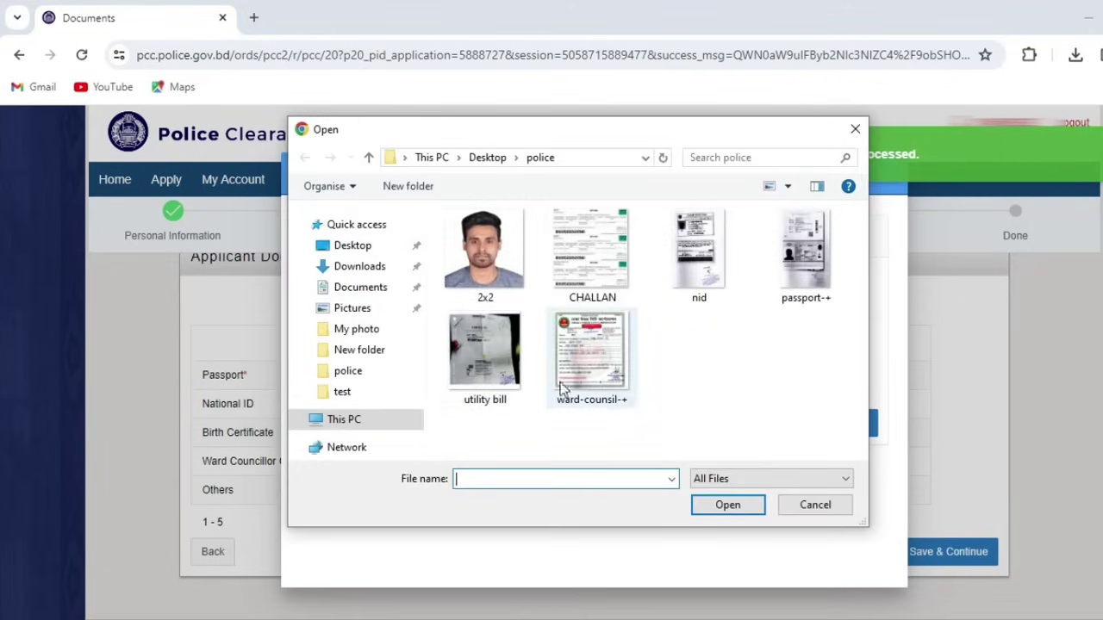
click(770, 292)
click(744, 504)
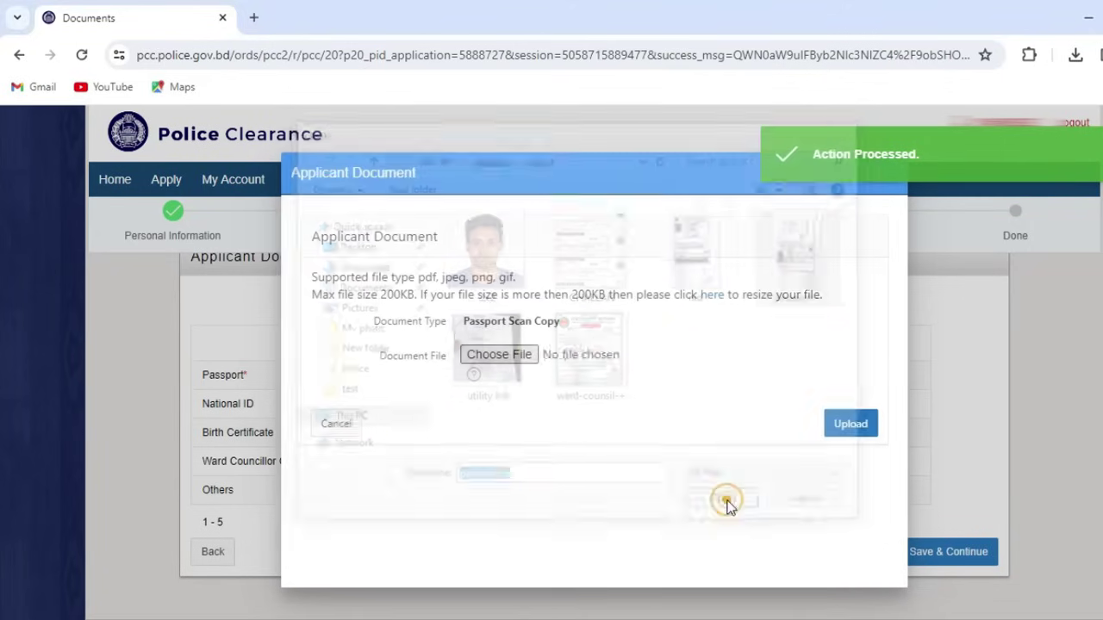
click(840, 424)
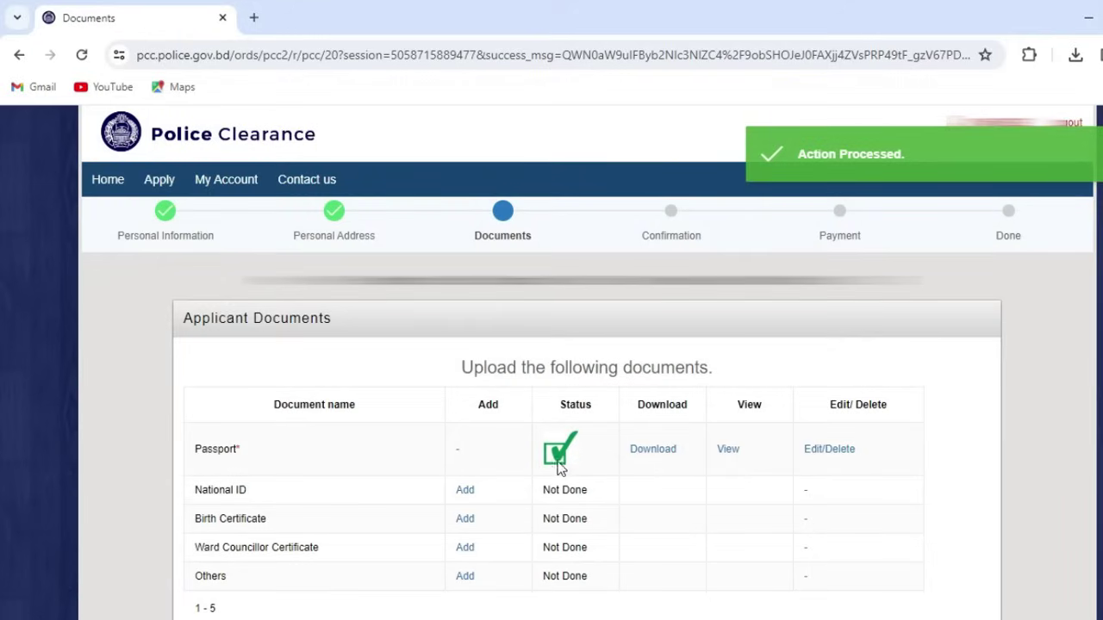
scroll(445, 468, down, 1)
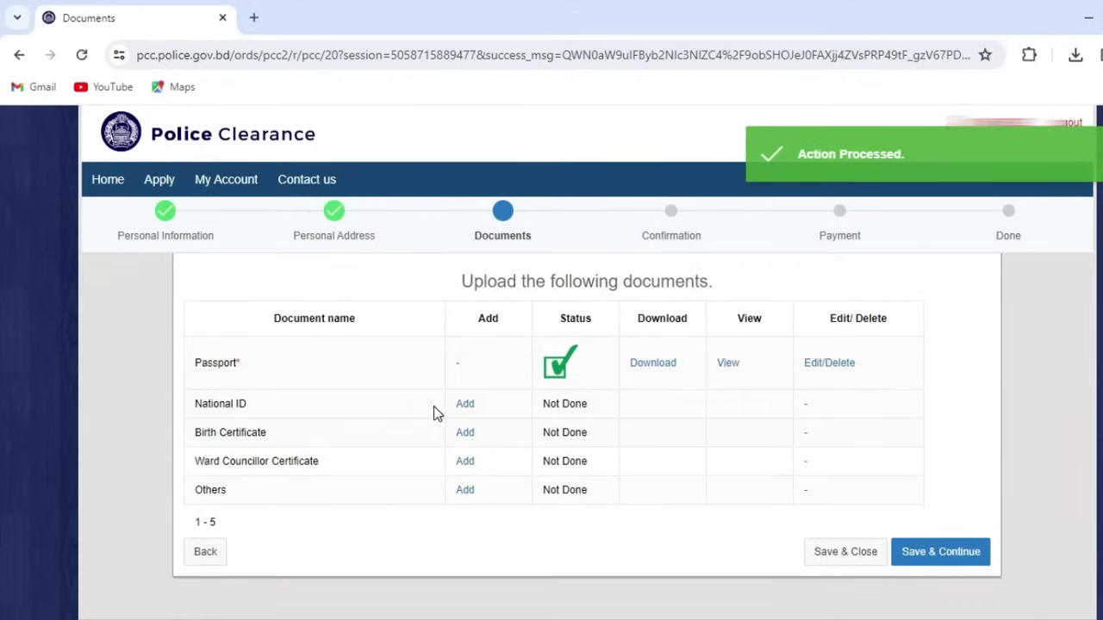
Step: Upload the nid scan as the National ID document
click(466, 404)
click(501, 353)
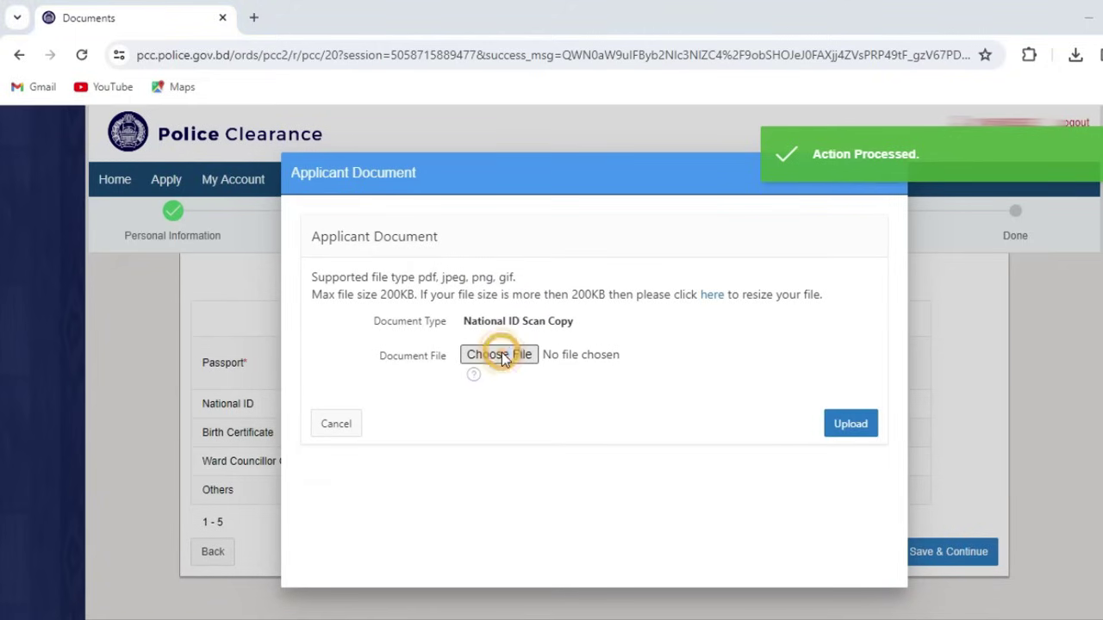
click(700, 293)
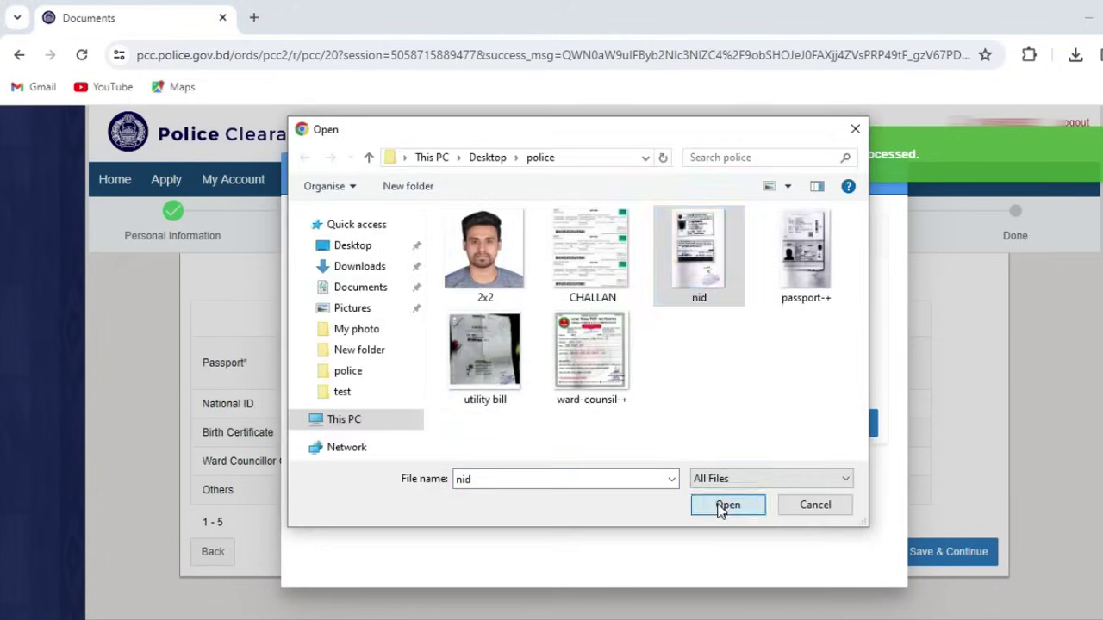
click(726, 506)
click(847, 423)
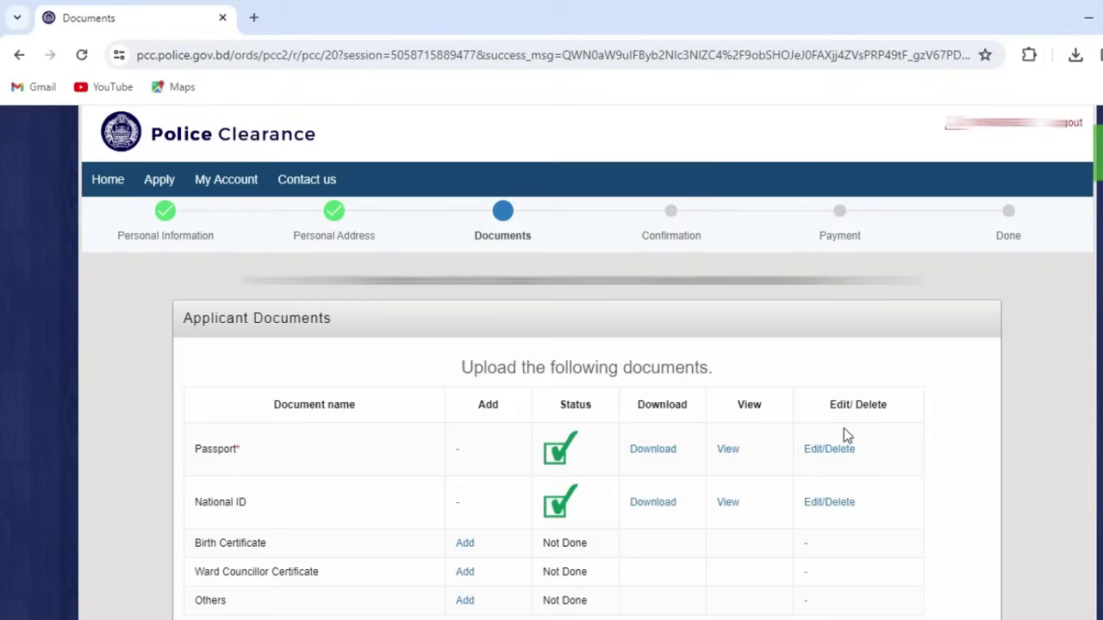
scroll(501, 386, down, 1)
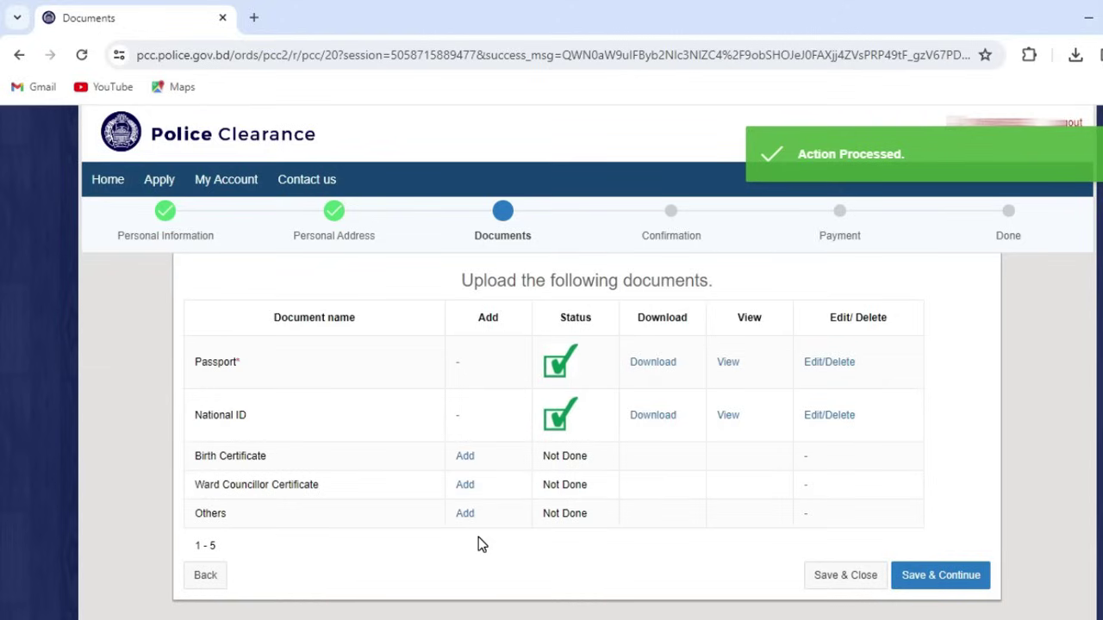
Step: Upload the ward-counsil-+ file as the Ward Councillor Certificate
click(465, 487)
click(484, 362)
click(603, 370)
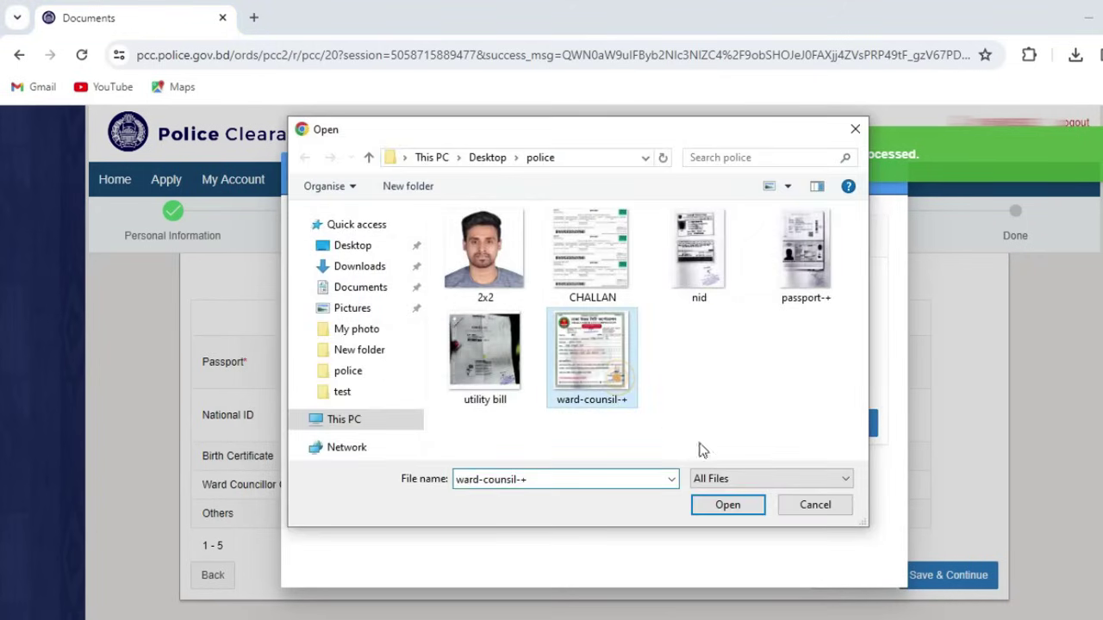
click(713, 506)
click(847, 422)
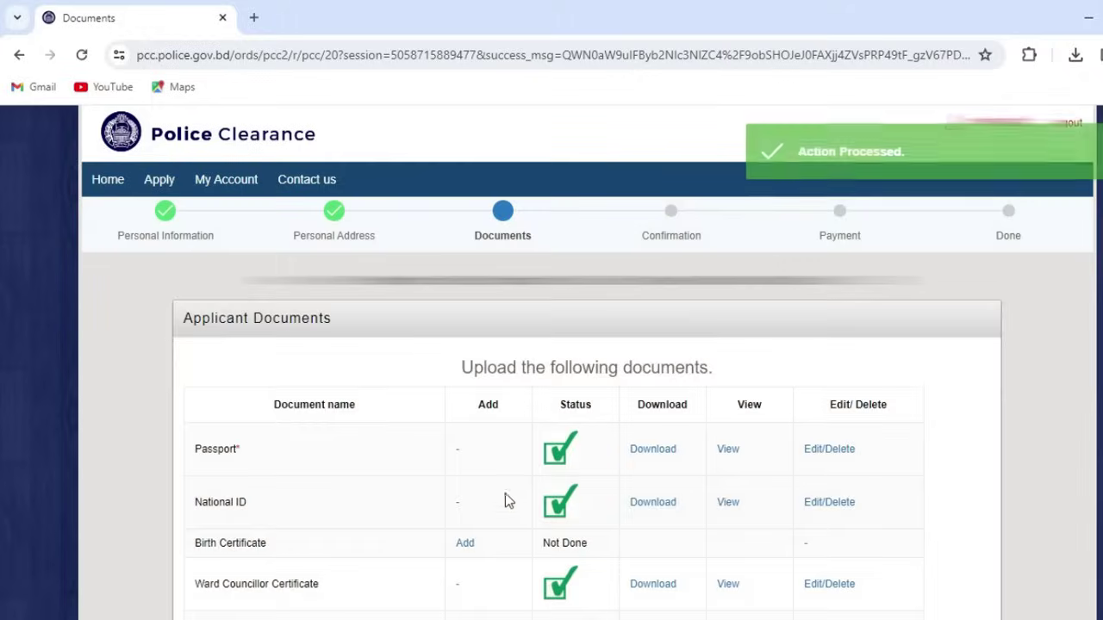
scroll(505, 502, down, 3)
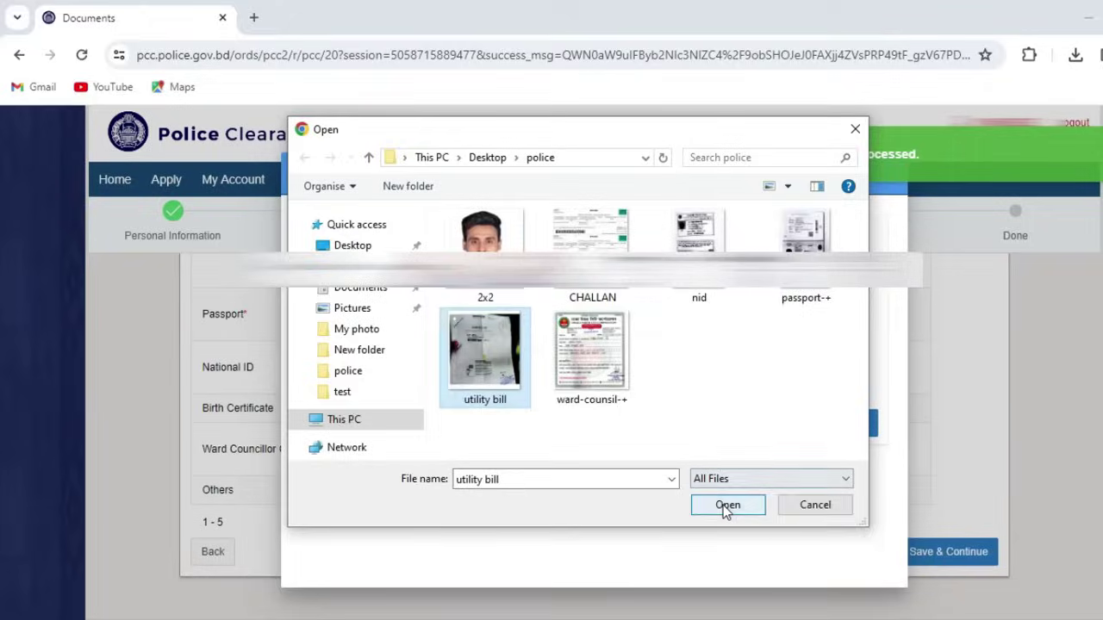
Step: Upload the utility bill file under Others
click(723, 505)
click(847, 433)
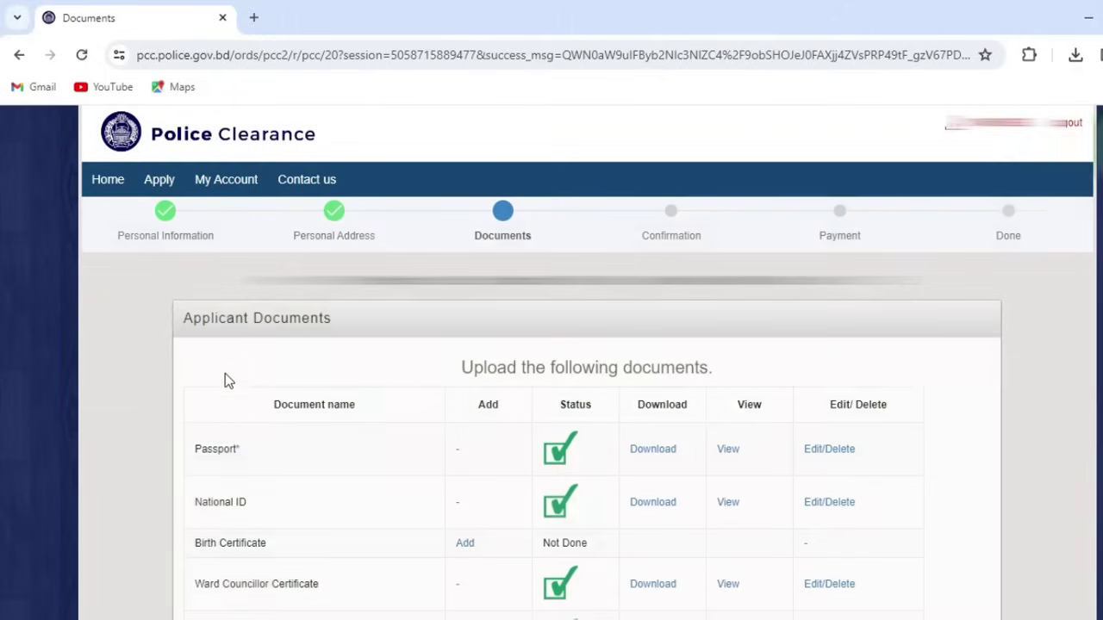
scroll(248, 441, down, 2)
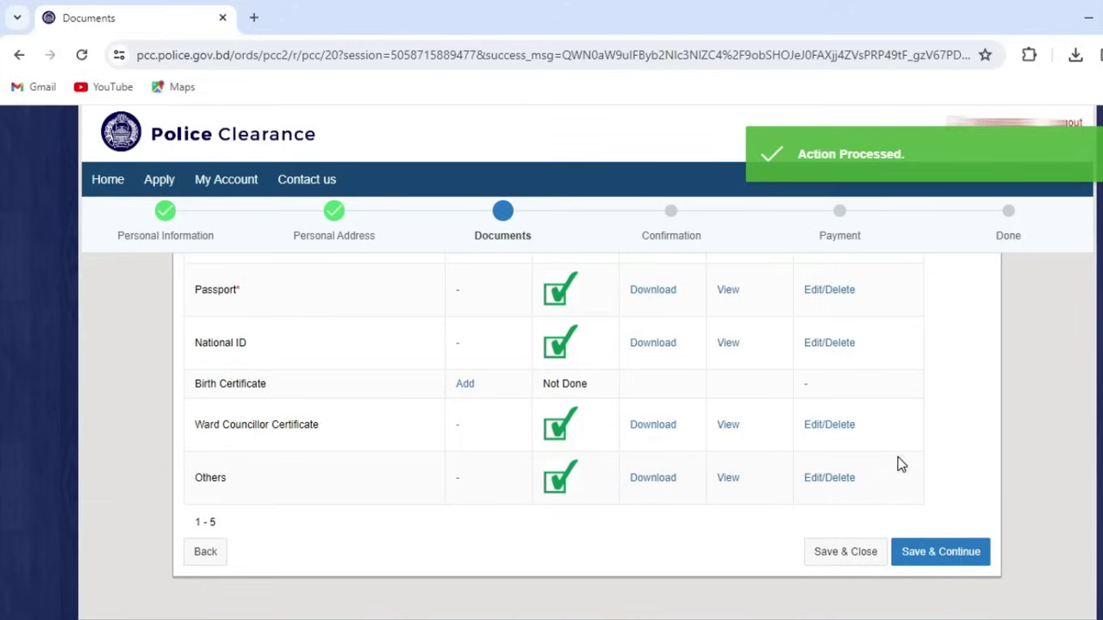
click(948, 566)
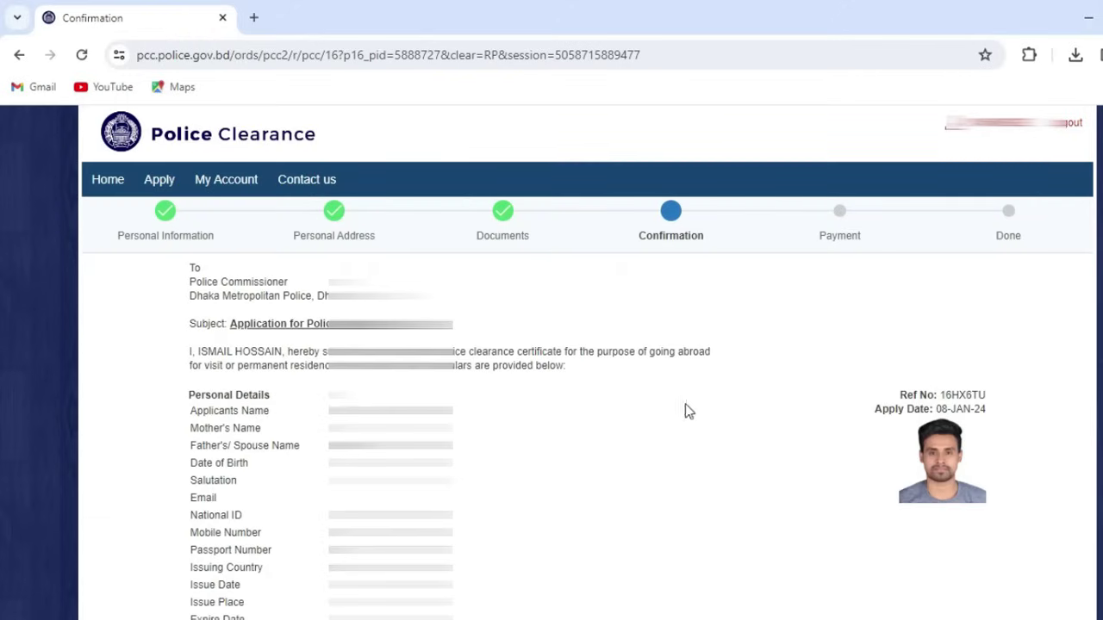
scroll(610, 355, down, 10)
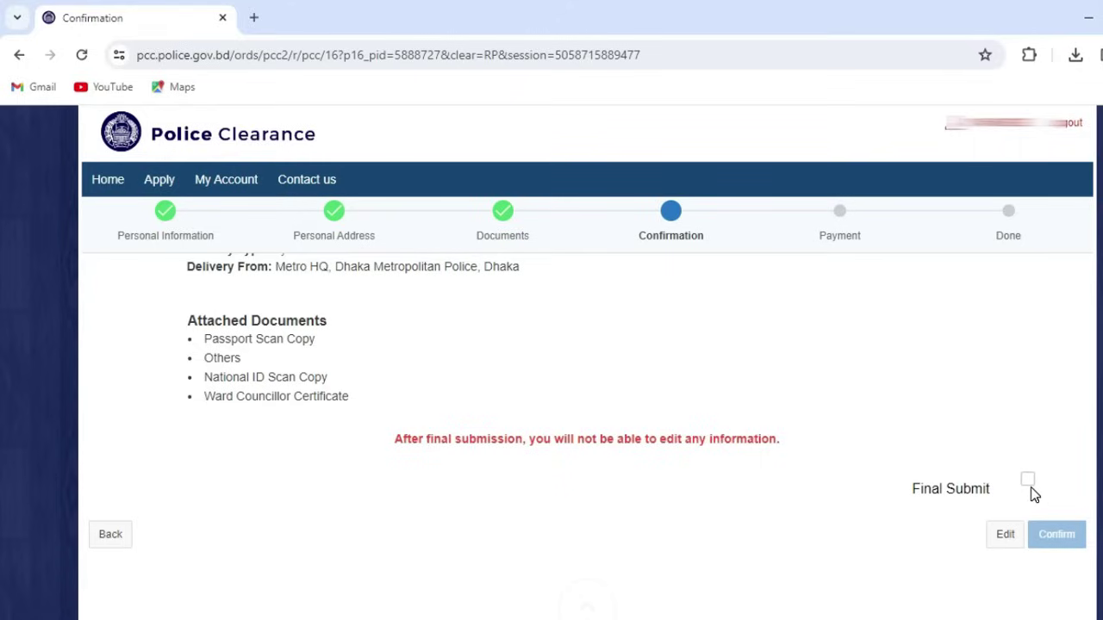
Step: Tick Final Submit and confirm to submit the clearance application
click(1028, 481)
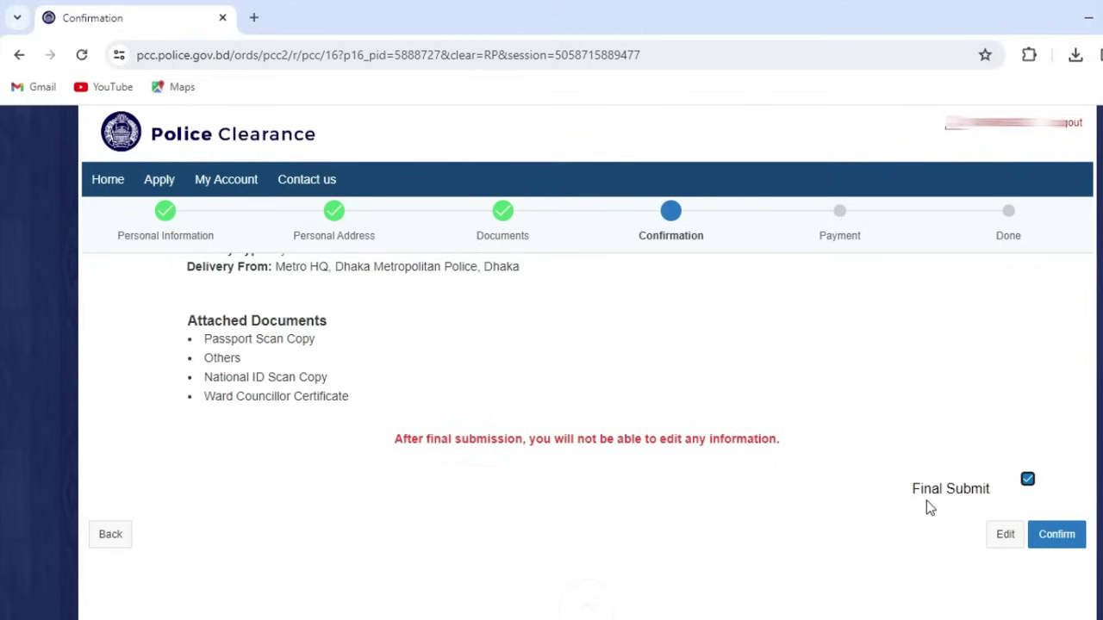
click(1064, 545)
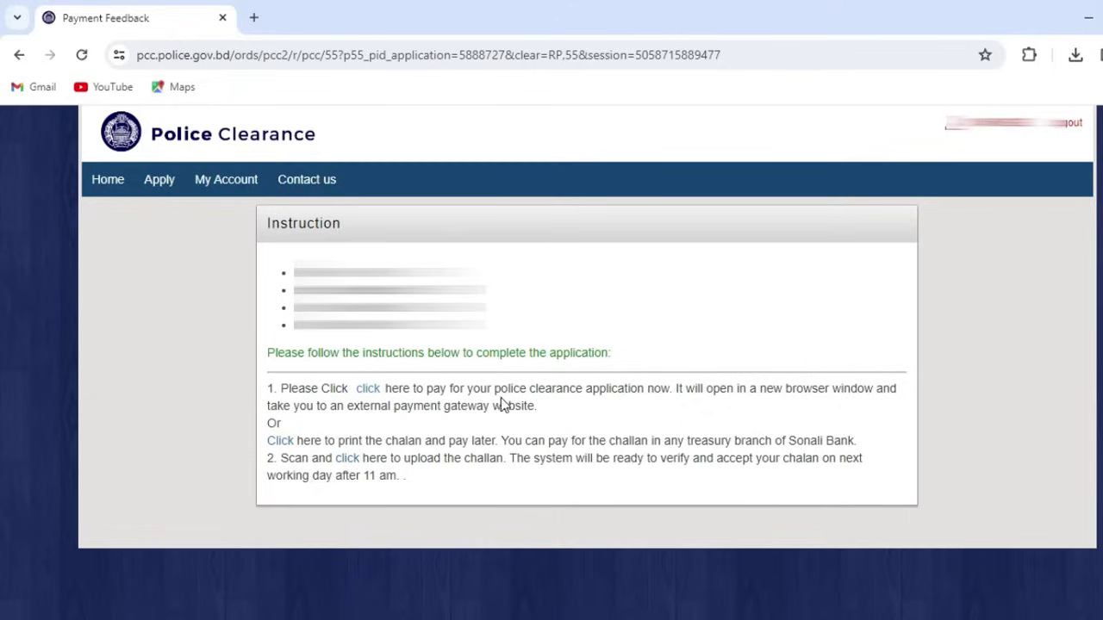
Step: Choose bKash under Mobile Banking and confirm the 505.00 total
click(369, 388)
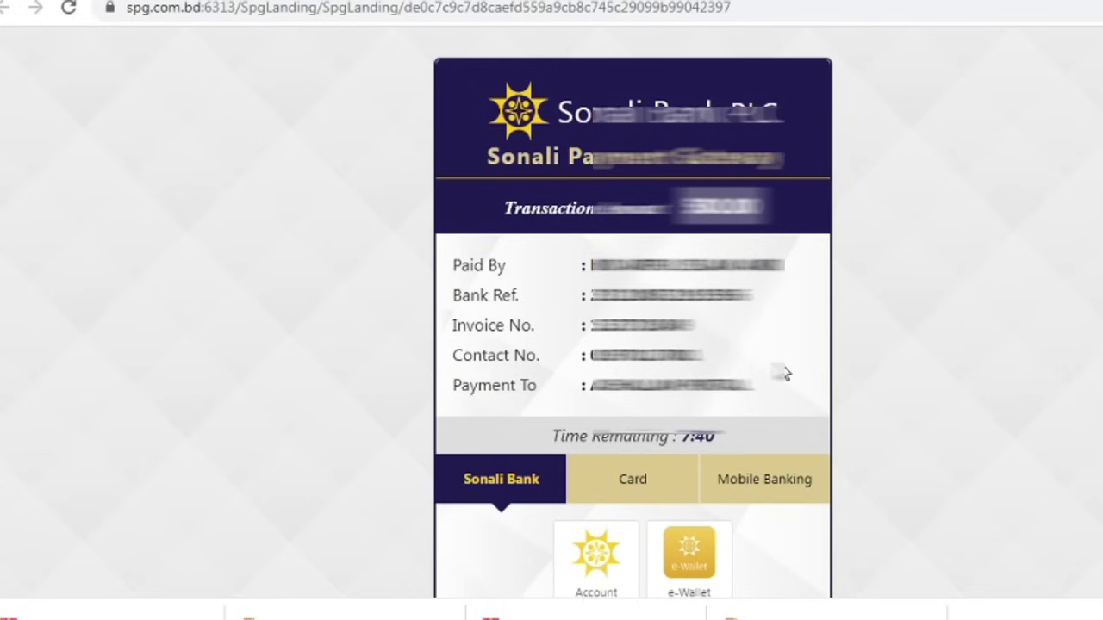
scroll(831, 393, down, 1)
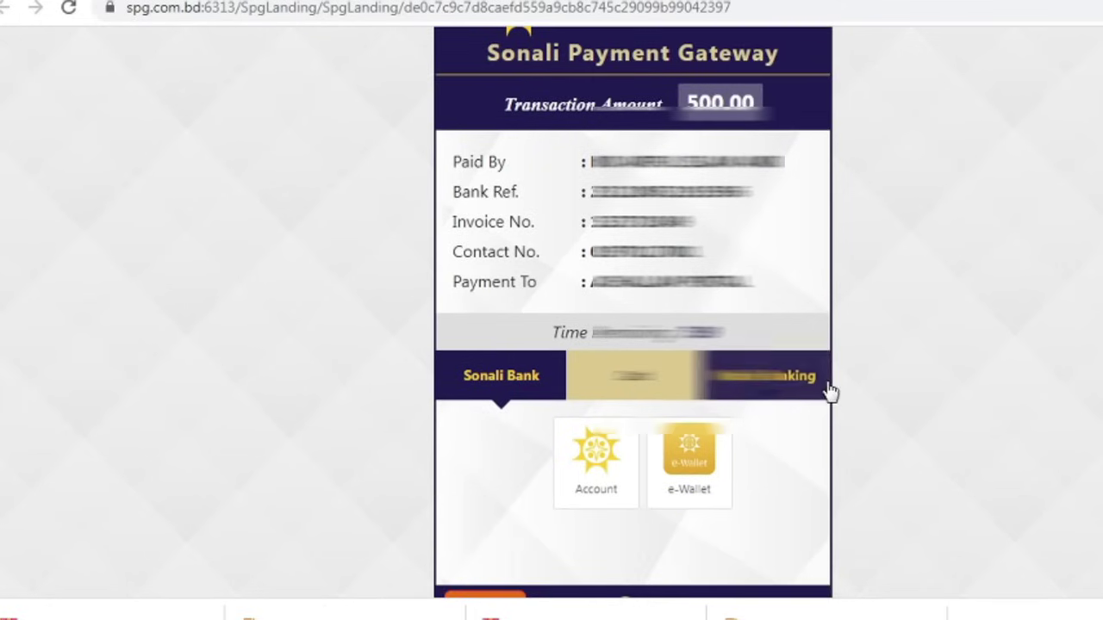
click(770, 374)
scroll(820, 399, down, 1)
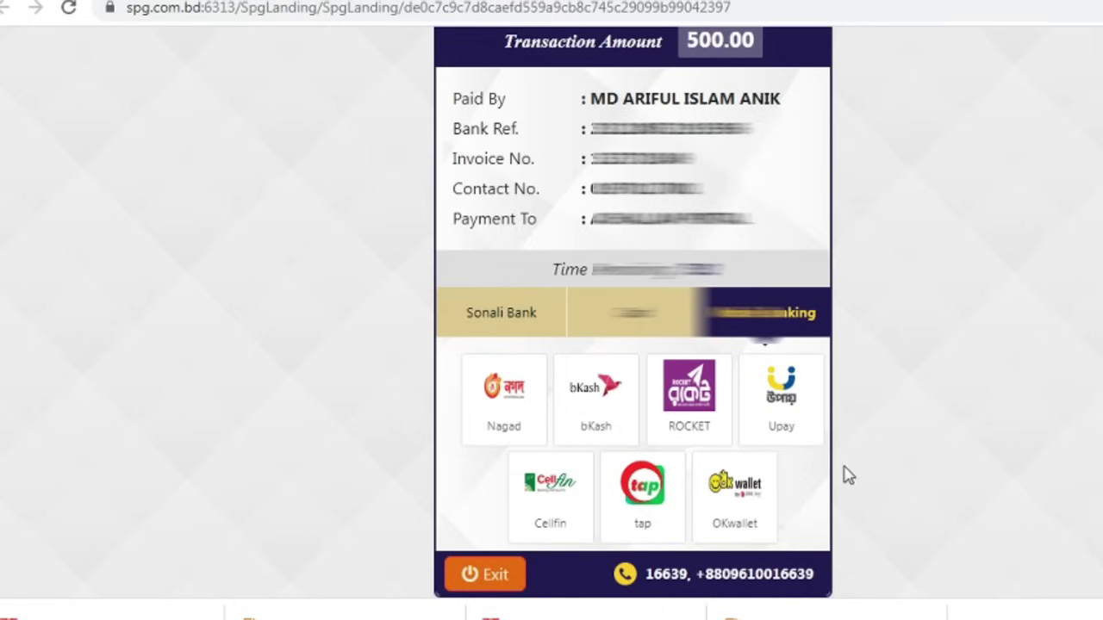
click(632, 405)
click(601, 469)
Step: Submit the bKash account number and confirm payment with the bKash PIN
click(591, 428)
click(724, 476)
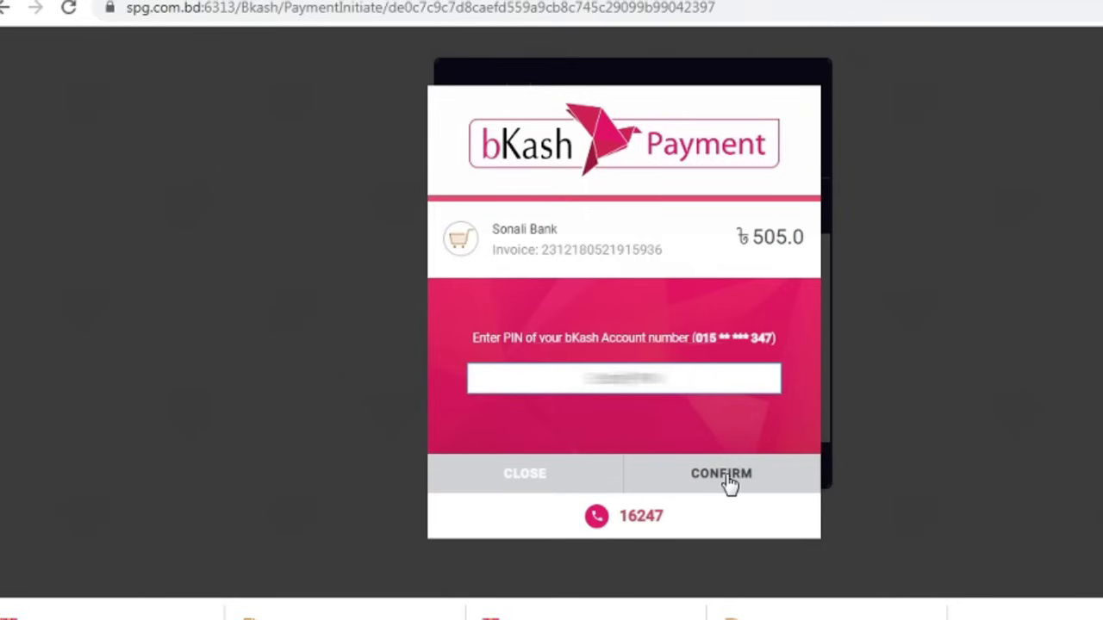
text(*****)
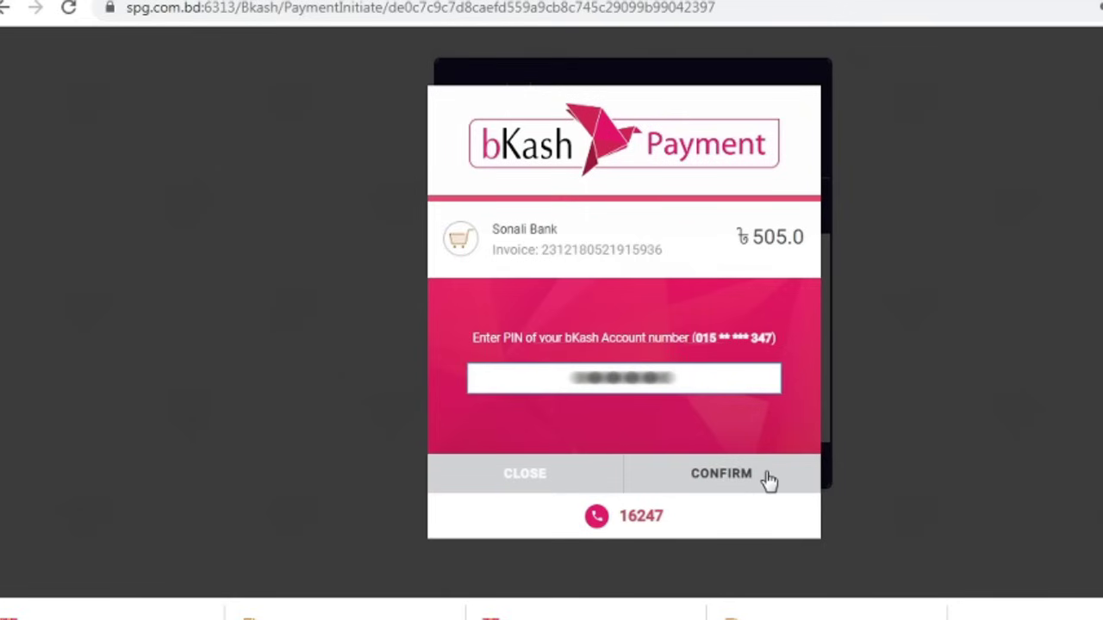
click(739, 480)
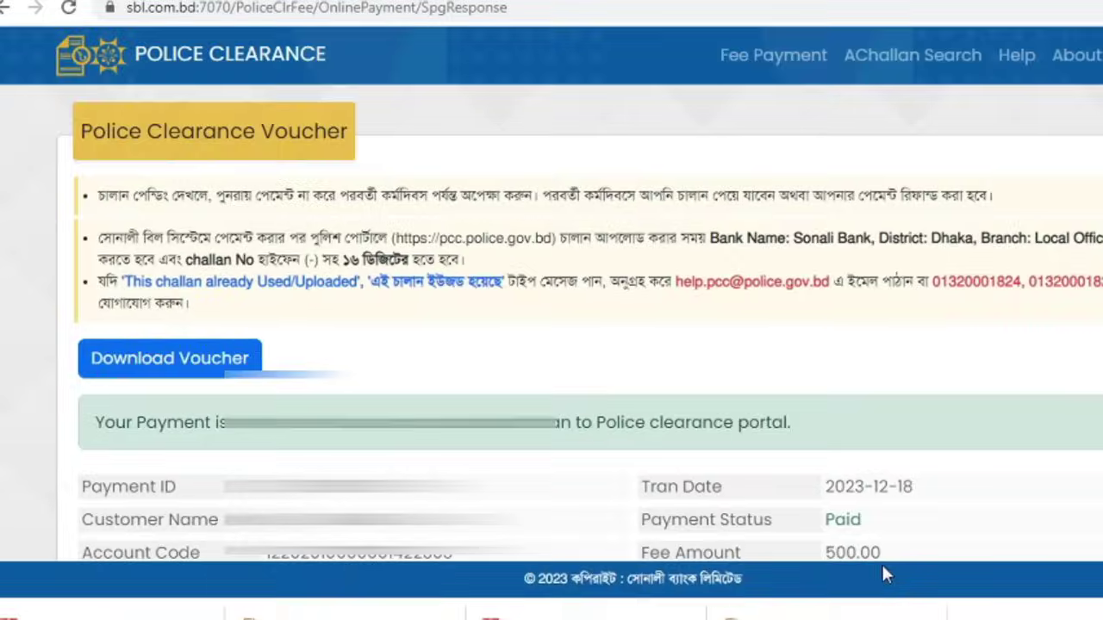
scroll(881, 563, down, 1)
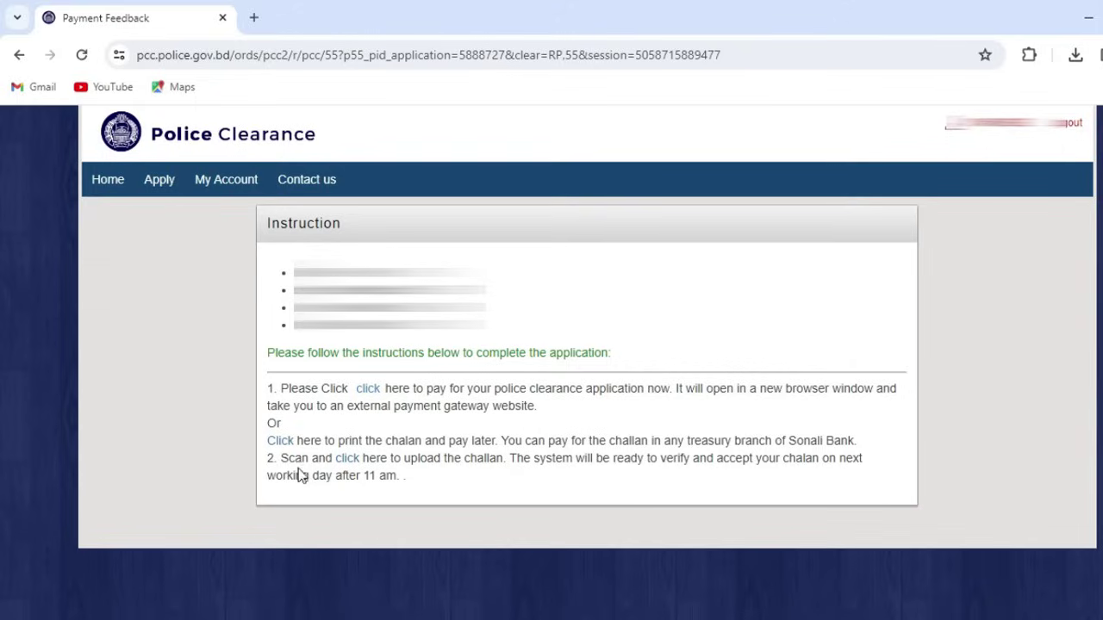
Step: Open the challan upload form, selecting SONALI BANK and district DHAKA
click(347, 464)
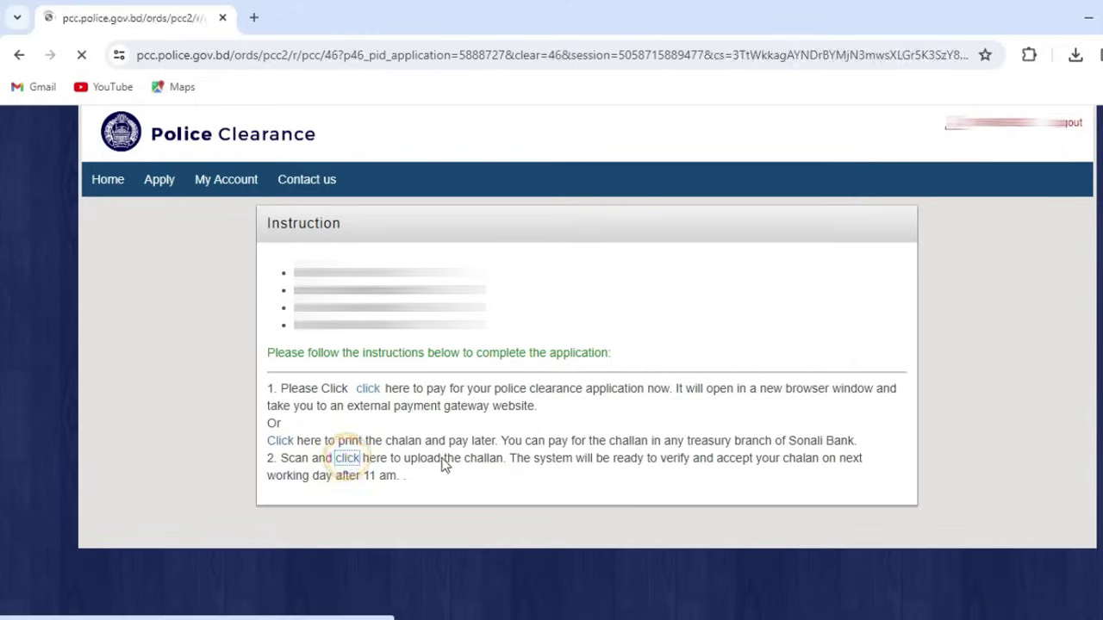
click(310, 386)
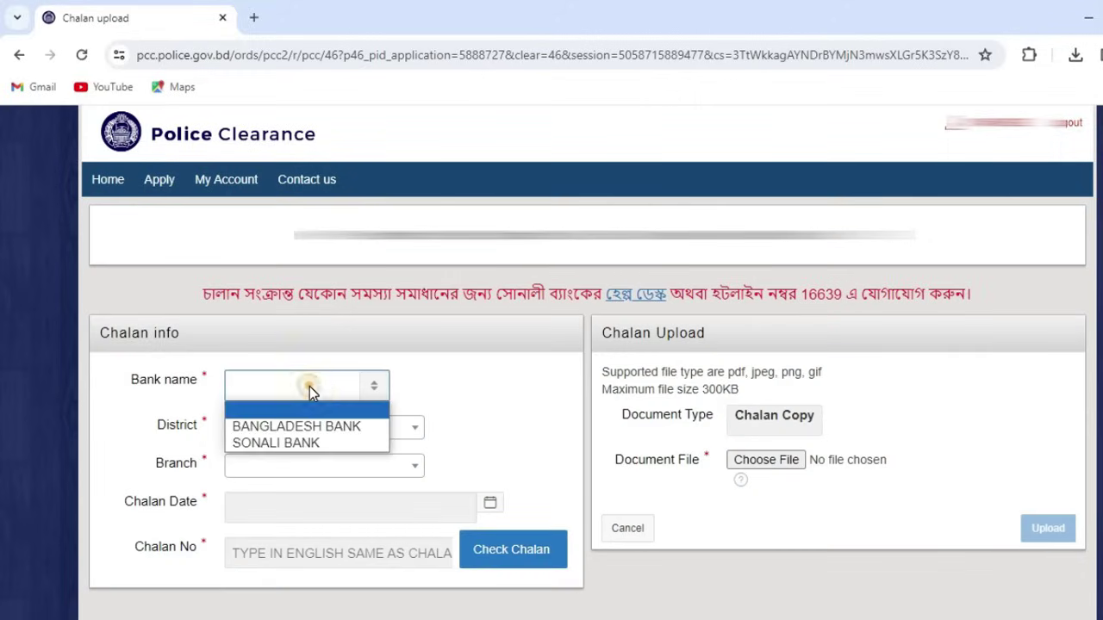
click(292, 446)
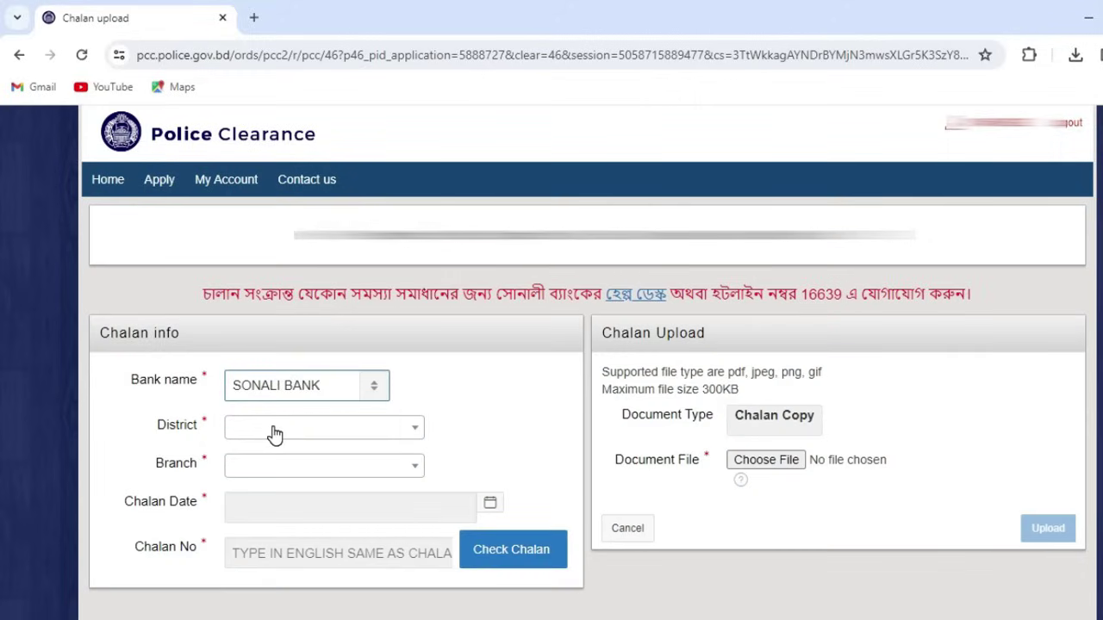
click(274, 431)
click(273, 431)
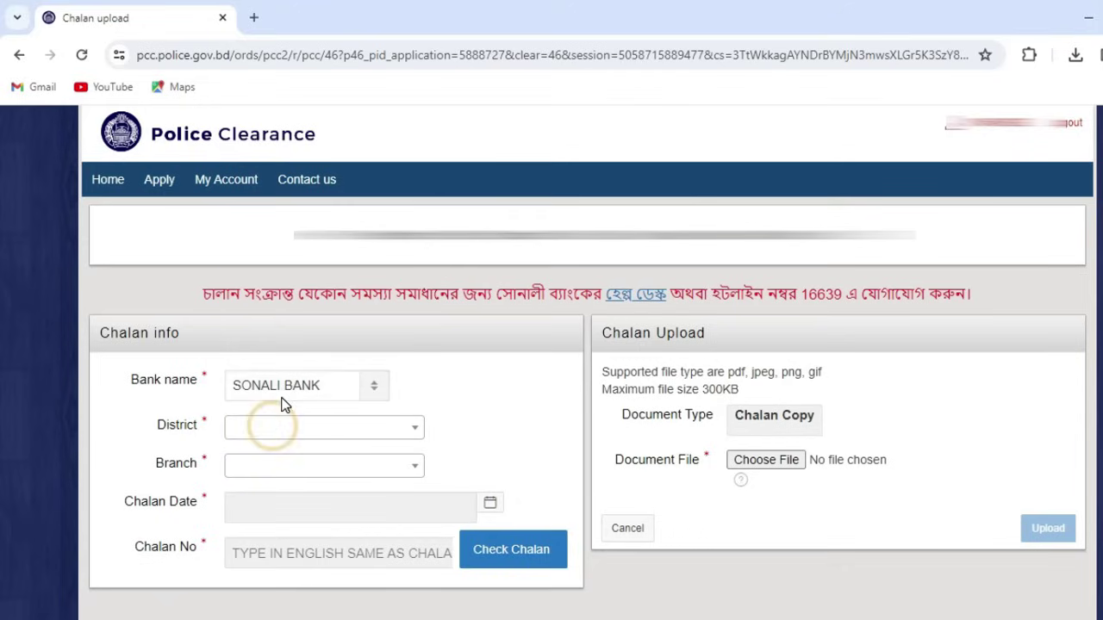
click(287, 436)
text(DHA)
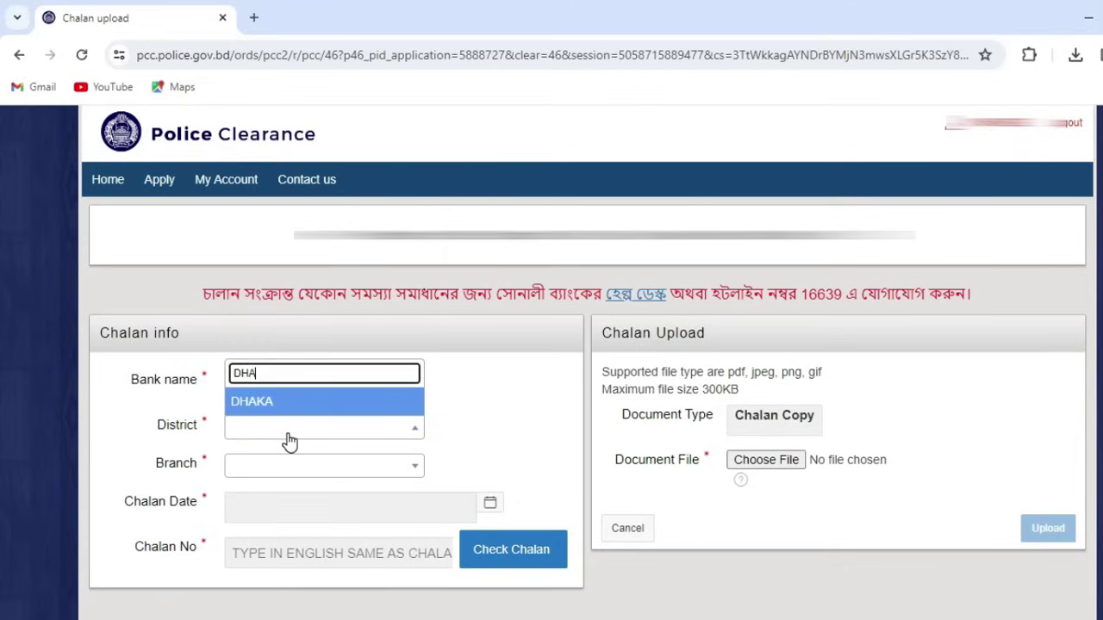
click(276, 410)
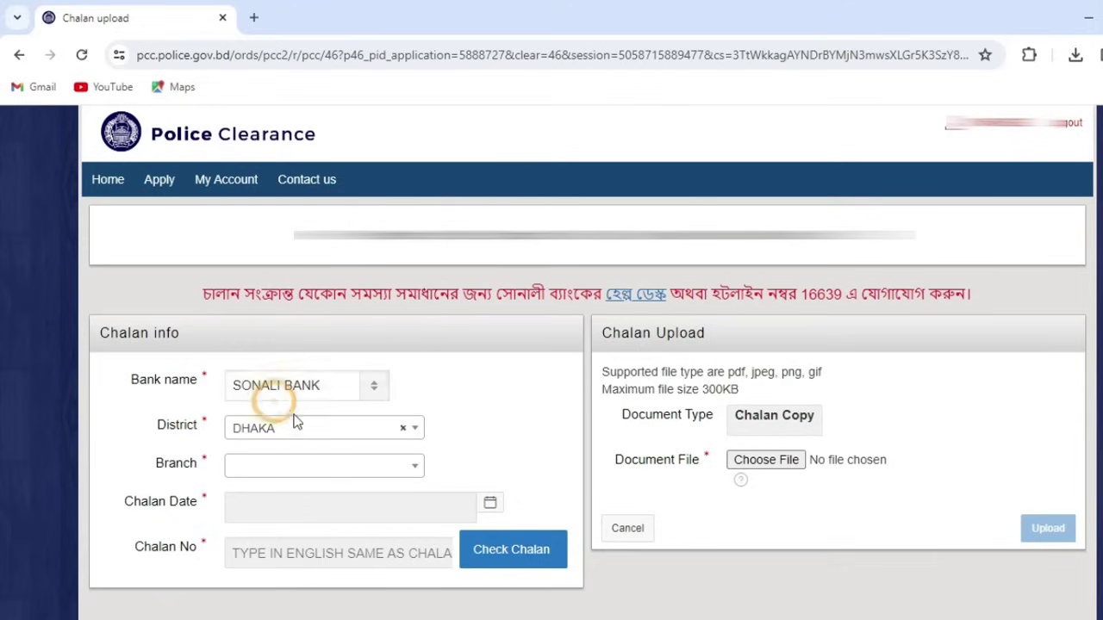
Step: Select LOCAL OFFICE BRANCH as the branch and open the Chalan Date calendar
click(282, 474)
text(lo)
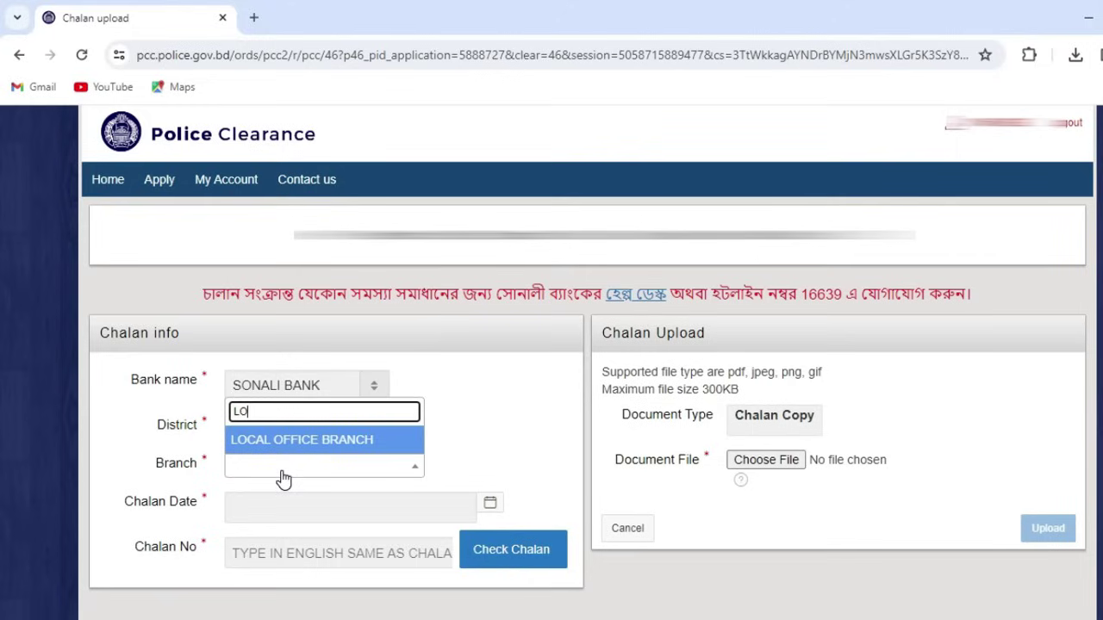
key(Return)
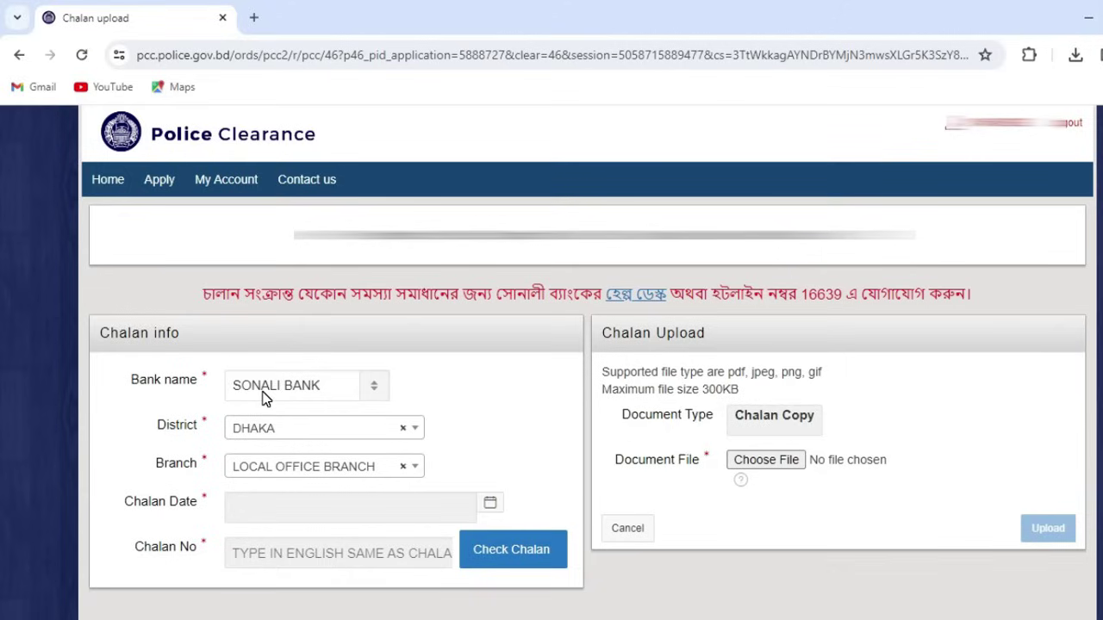
click(285, 505)
click(285, 505)
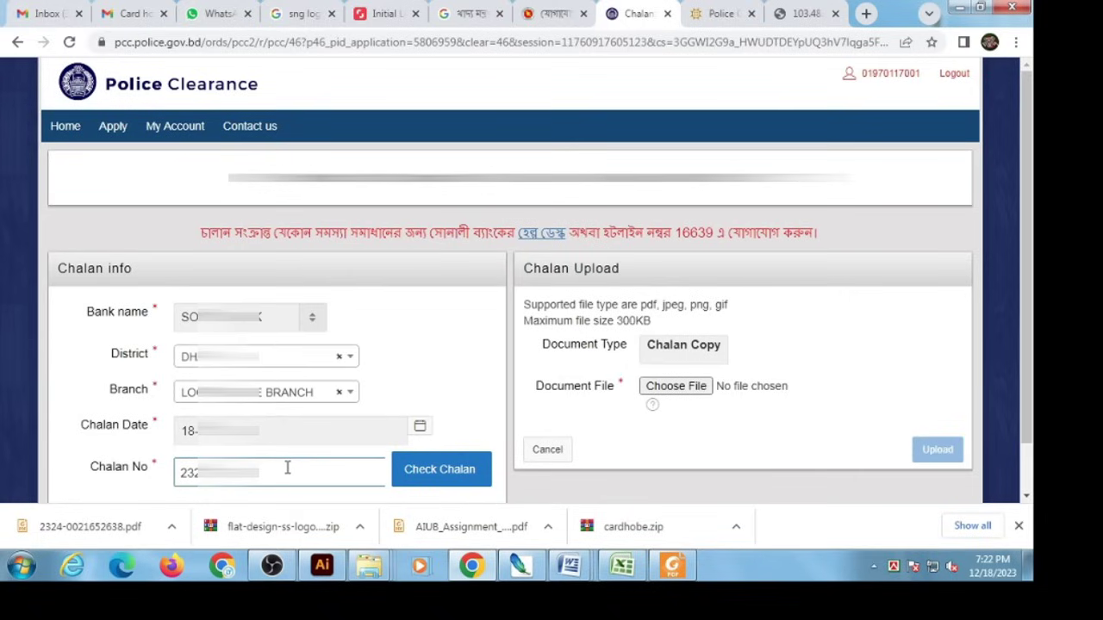
Step: Enter the challan number and verify it to show its payee
click(434, 366)
scroll(440, 405, down, 1)
click(441, 417)
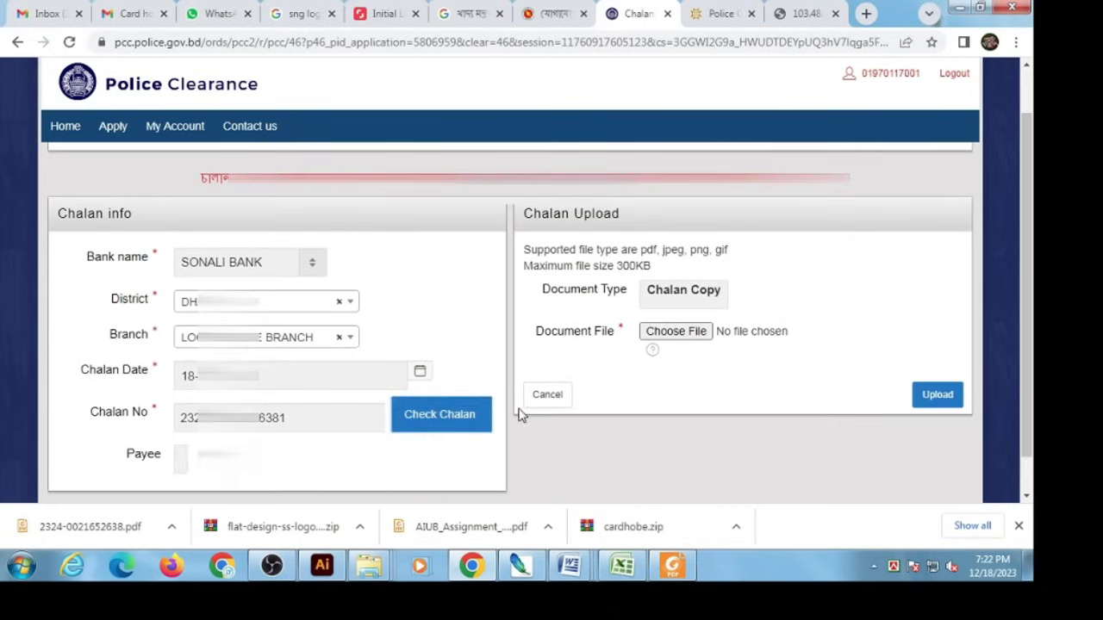
Step: Attach the scanned challan image and upload it as the Chalan Copy
scroll(431, 419, down, 1)
click(685, 291)
click(428, 267)
click(851, 493)
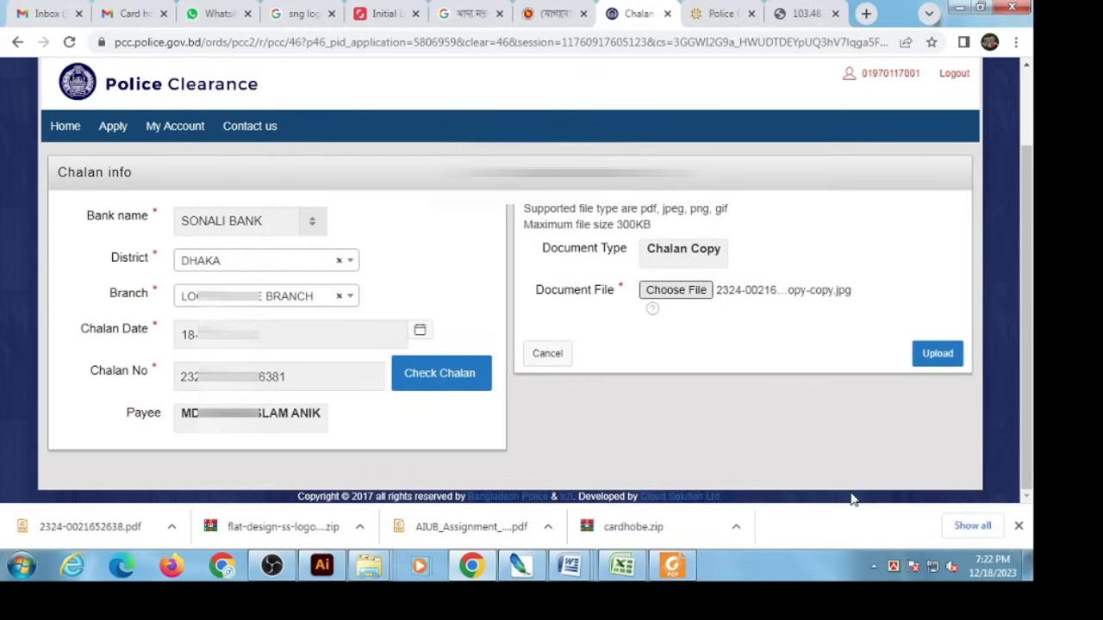
click(937, 355)
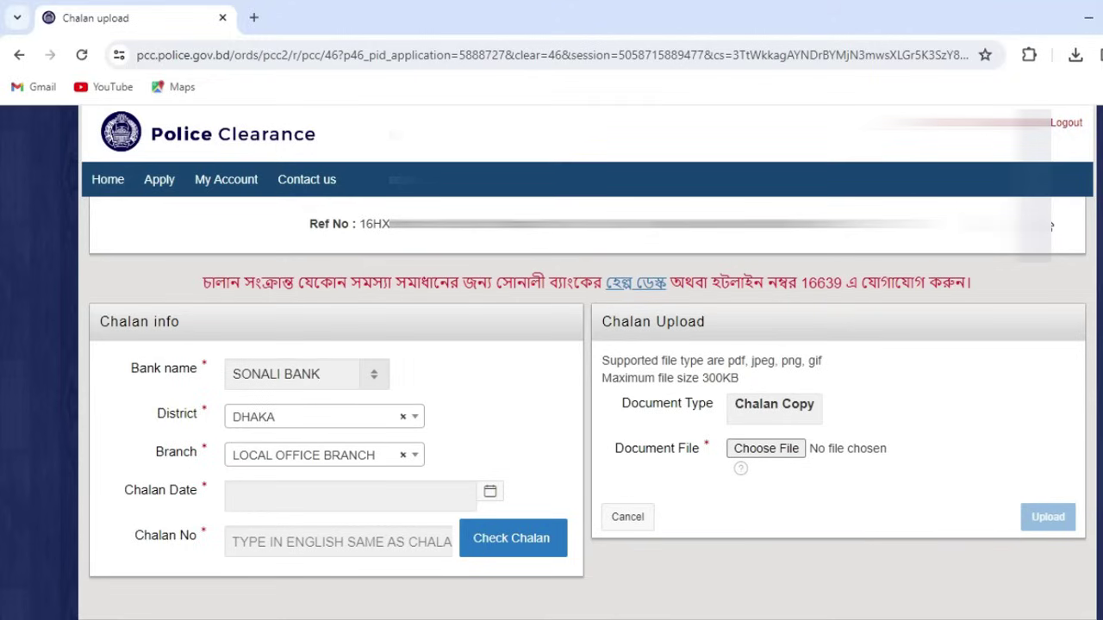
Step: Open My Account to see the Pallabi application's Pending For payment status
click(249, 186)
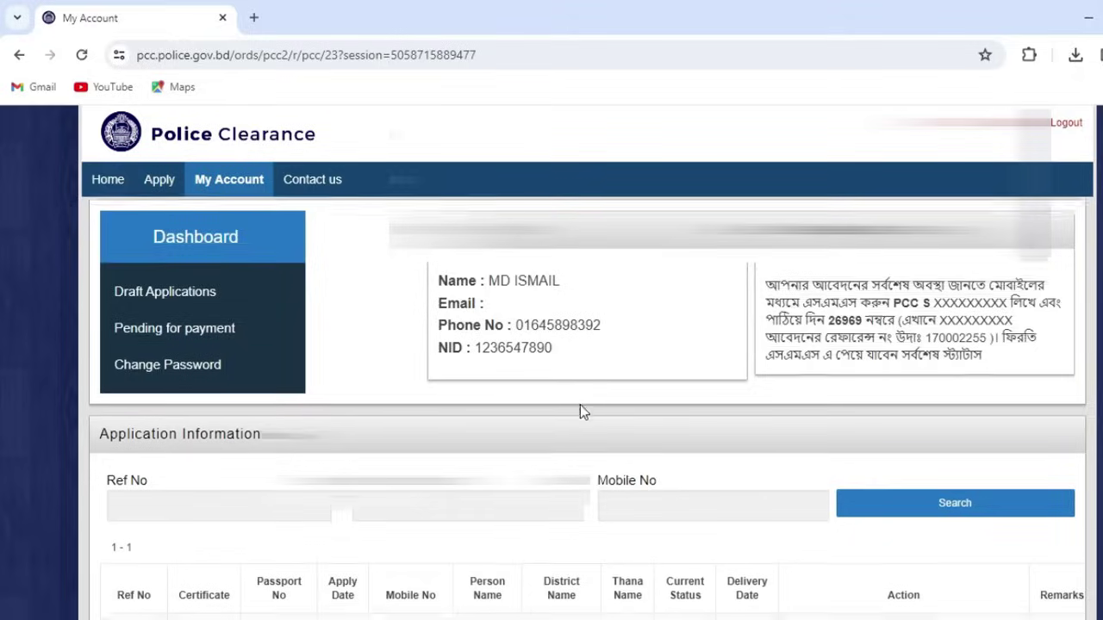
scroll(580, 405, down, 2)
drag(678, 568, 819, 566)
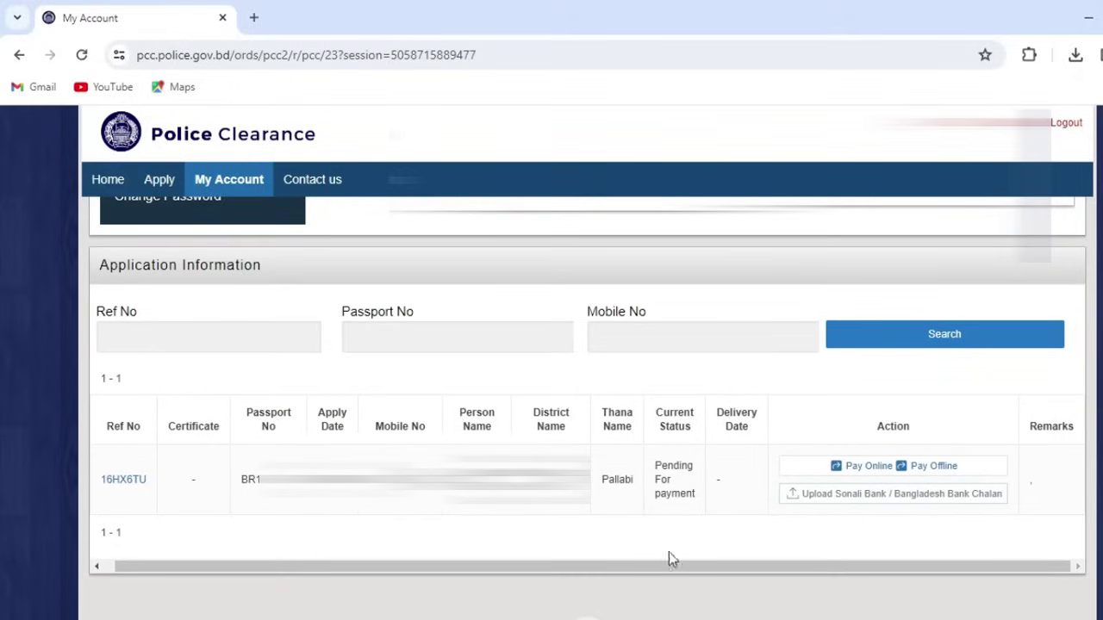